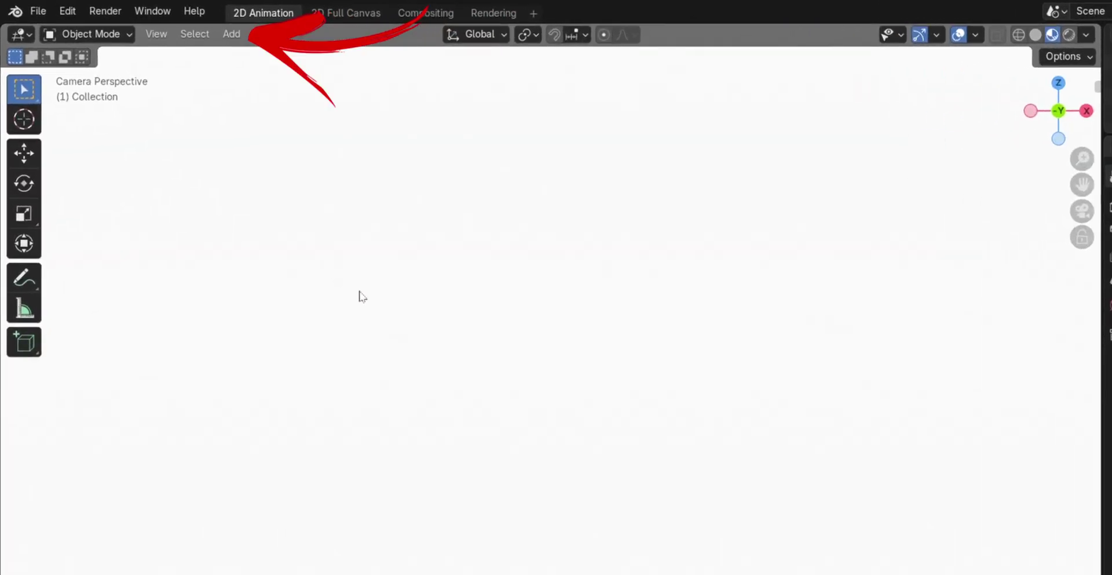
# Add the pencil sketch of the Sonic head as a reference image in the scene.
pyautogui.click(232, 34)
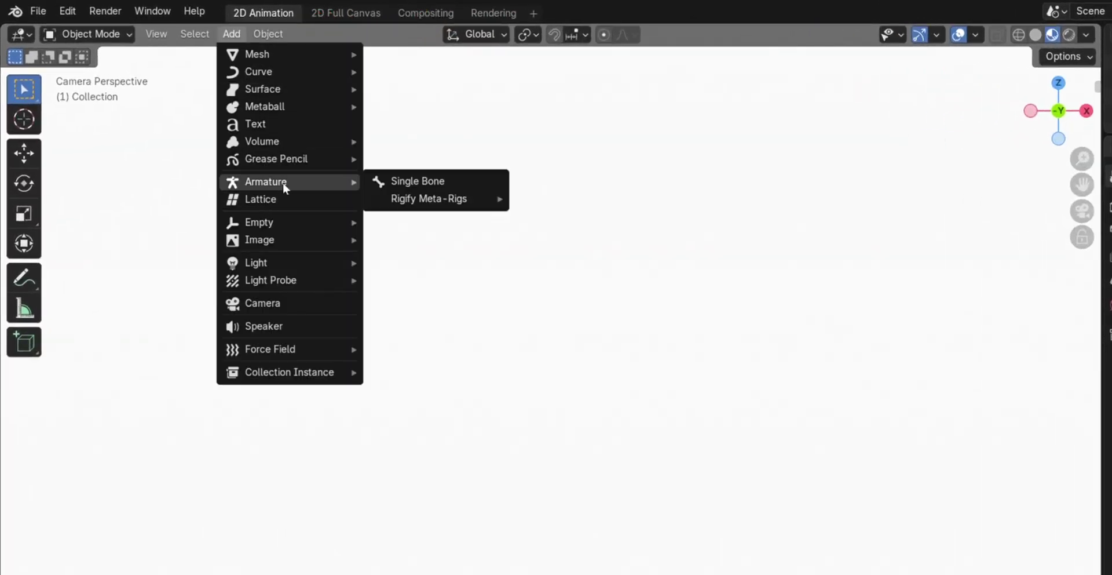
pyautogui.moveTo(297, 240)
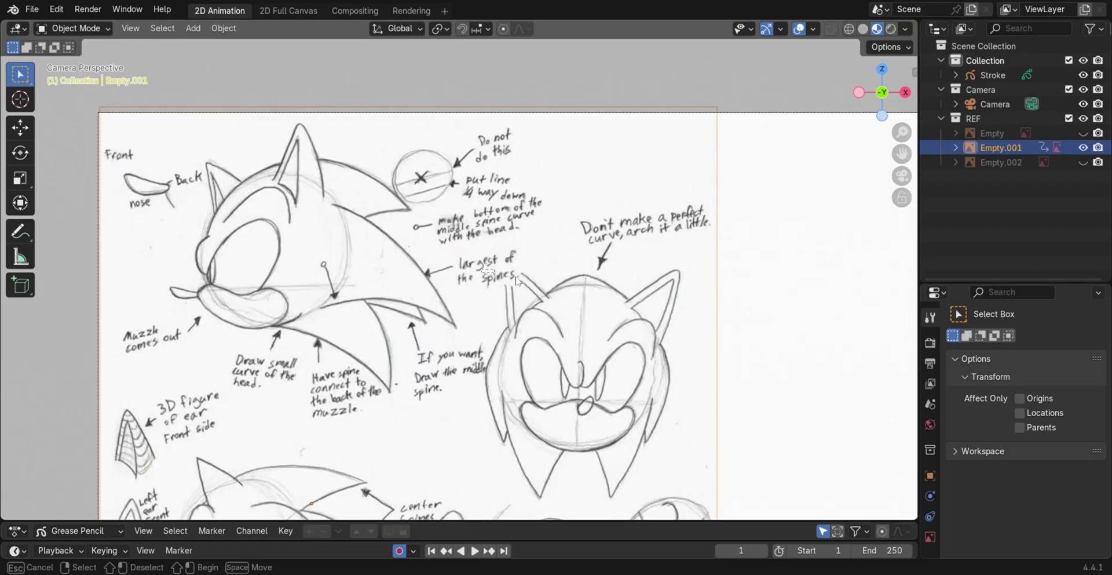
# Switch the Stroke object to Draw Mode and draw a circle beside the reference as the head's base.
pyautogui.click(87, 29)
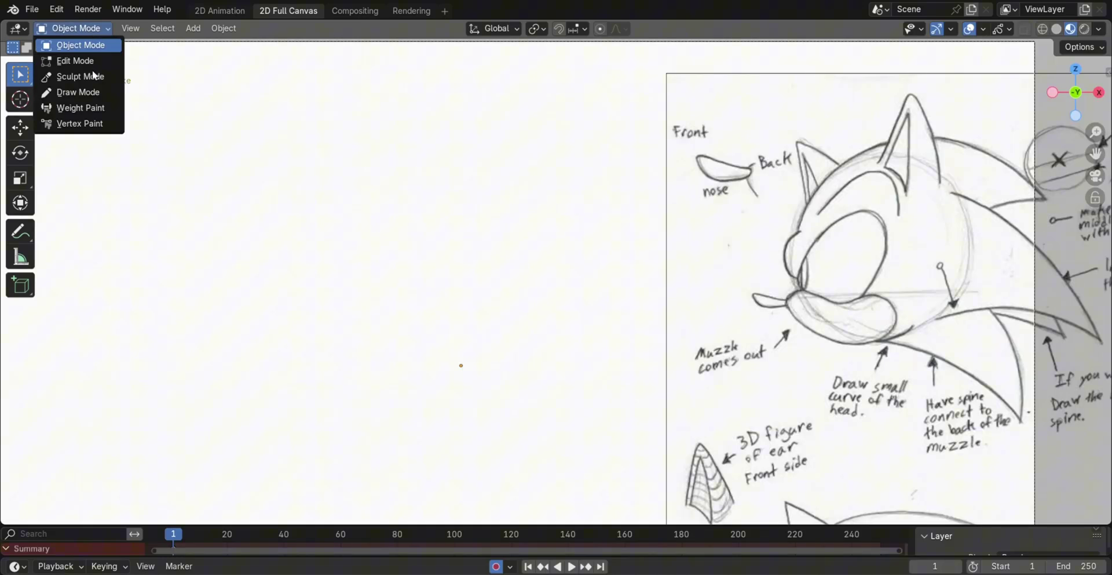
pyautogui.click(92, 93)
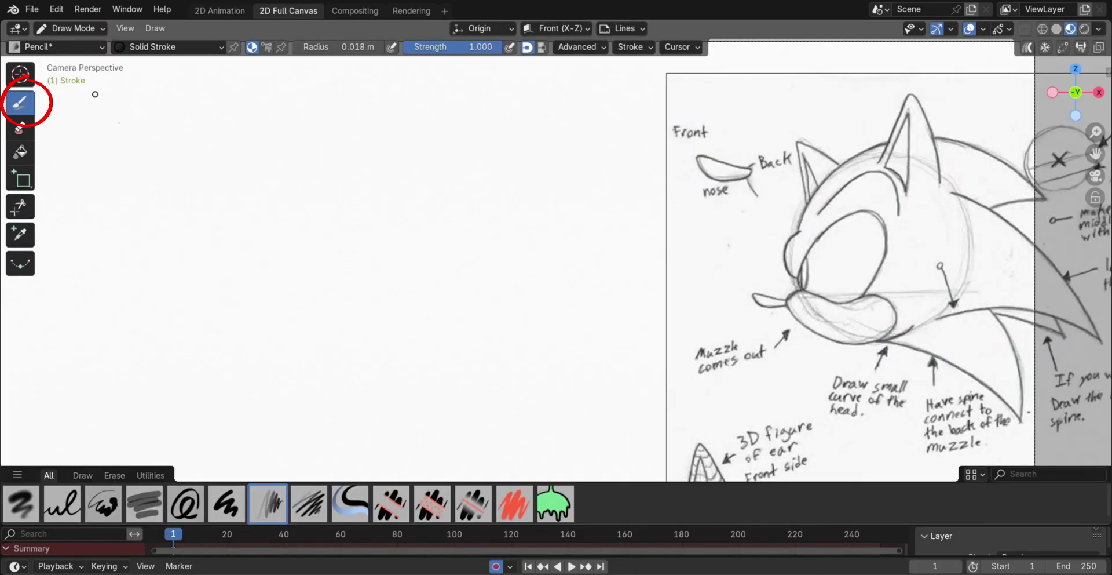
pyautogui.moveTo(249, 150)
pyautogui.mouseDown()
pyautogui.moveTo(268, 156)
pyautogui.moveTo(174, 191)
pyautogui.moveTo(241, 136)
pyautogui.mouseUp()
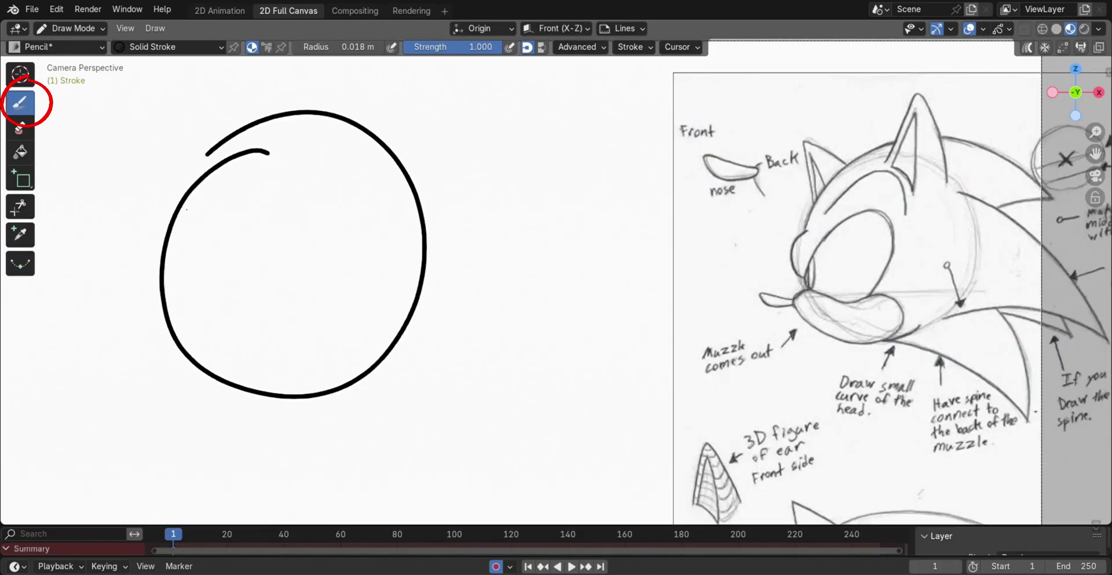
pyautogui.hotkey('ctrl', 'z')
pyautogui.moveTo(312, 152)
pyautogui.mouseDown()
pyautogui.moveTo(399, 197)
pyautogui.moveTo(315, 152)
pyautogui.mouseUp()
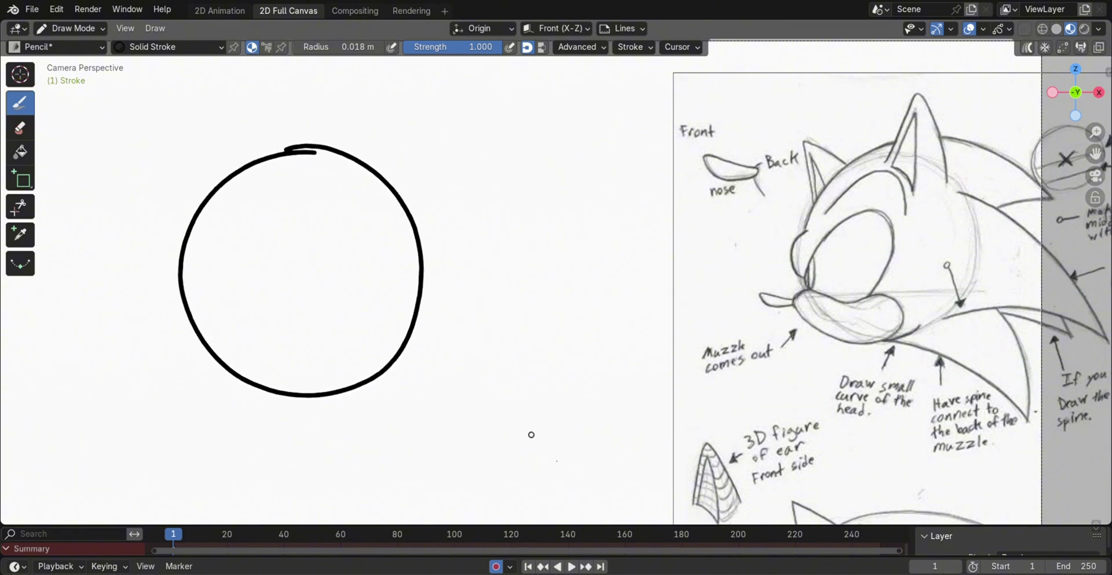
# Enlarge the timeline area and rename the Fills layer as HEAD.
pyautogui.moveTo(556, 531); pyautogui.dragTo(556, 463)
pyautogui.click(34, 522)
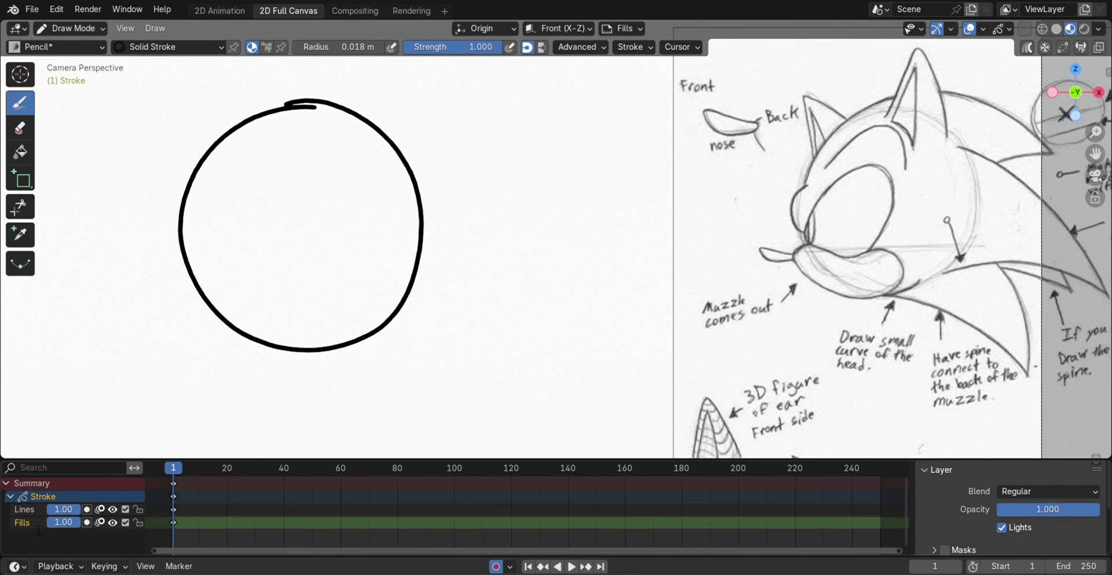
pyautogui.doubleClick(34, 522)
pyautogui.write('HEAD')
pyautogui.press('Return')
# Select the Lines layer and lower its opacity to make the base circle a faint guide.
pyautogui.moveTo(30, 523); pyautogui.dragTo(35, 505)
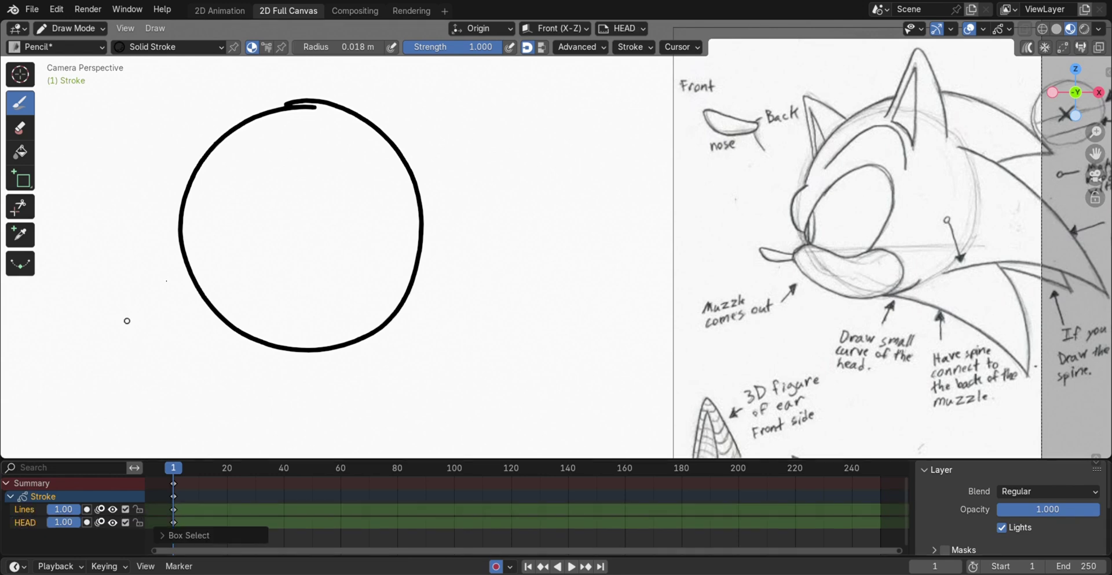
pyautogui.click(26, 509)
pyautogui.moveTo(1017, 506); pyautogui.dragTo(985, 507)
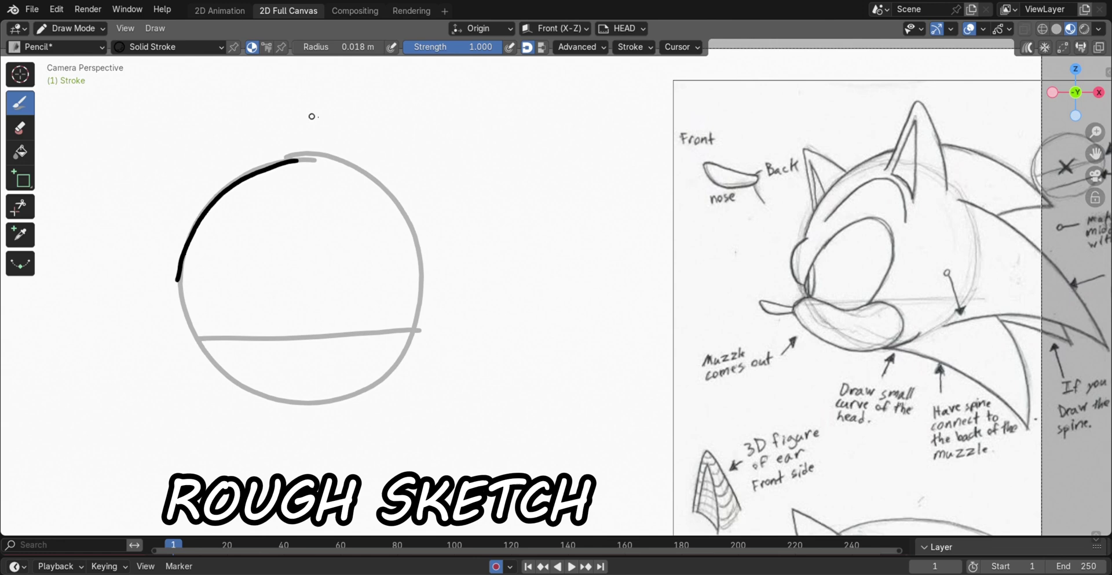
# Rough-sketch the near ear on top of the circle, with its outer and inner outlines.
pyautogui.moveTo(290, 188); pyautogui.dragTo(372, 196)
pyautogui.moveTo(303, 191); pyautogui.dragTo(326, 113)
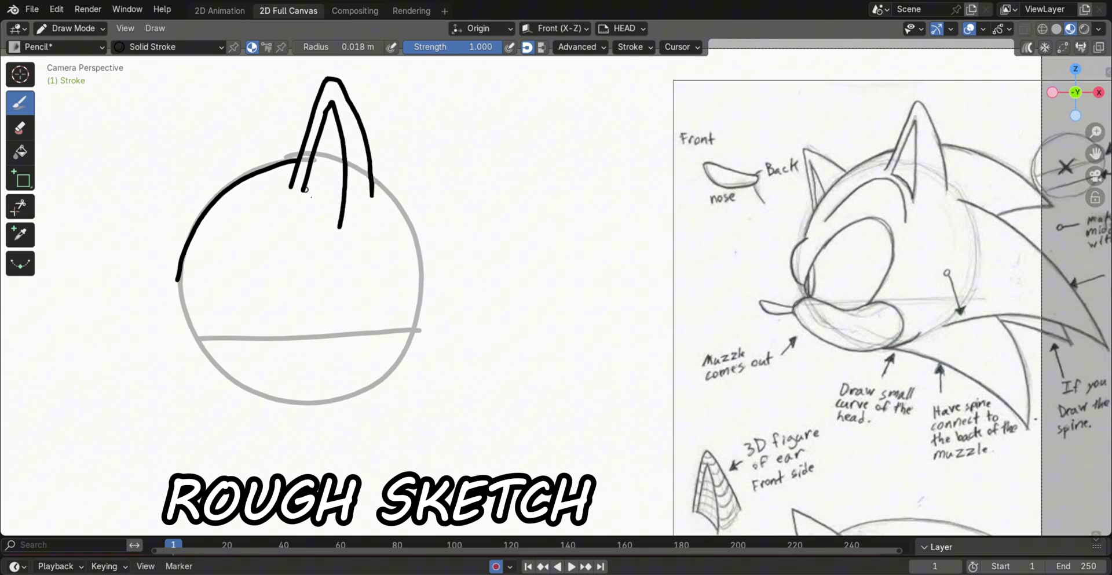
pyautogui.moveTo(304, 191); pyautogui.dragTo(340, 234)
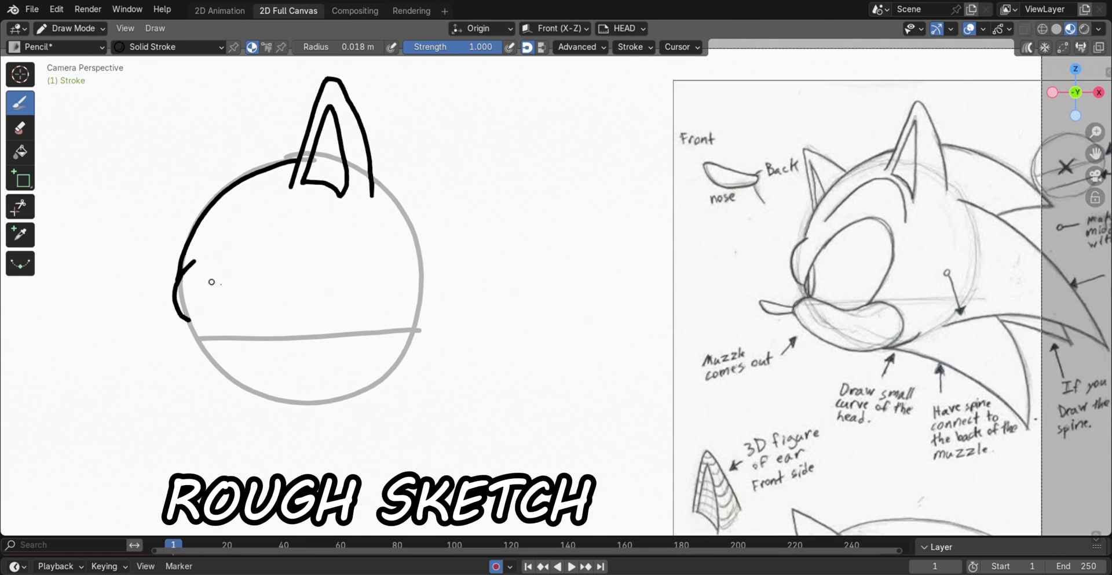
# Rough-sketch the eye and muzzle on the guide circle and the pointed spines at the back of the head.
pyautogui.moveTo(203, 281); pyautogui.dragTo(251, 247)
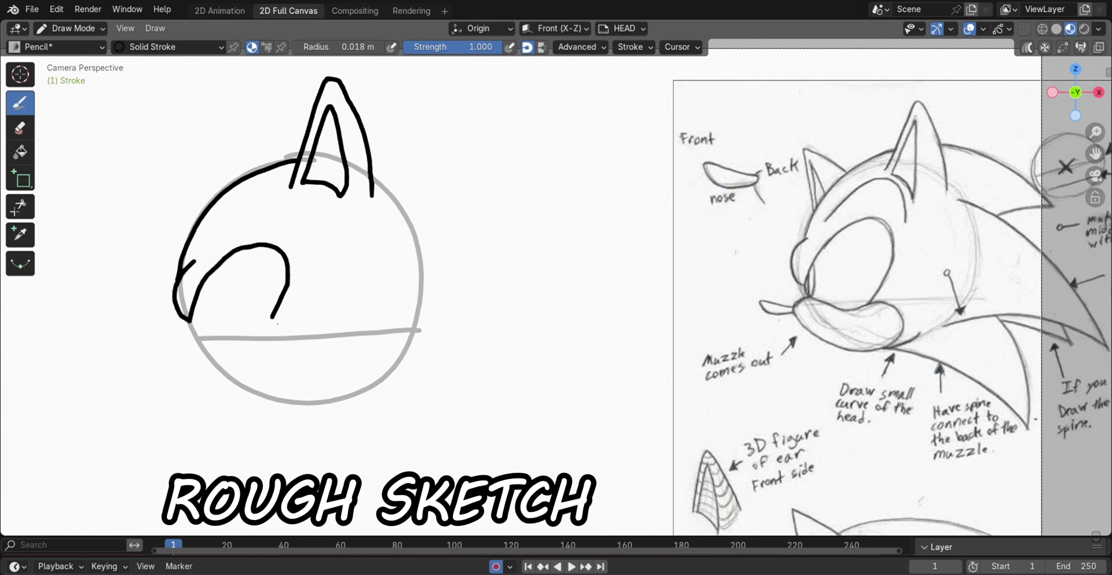
pyautogui.moveTo(197, 332); pyautogui.dragTo(173, 348)
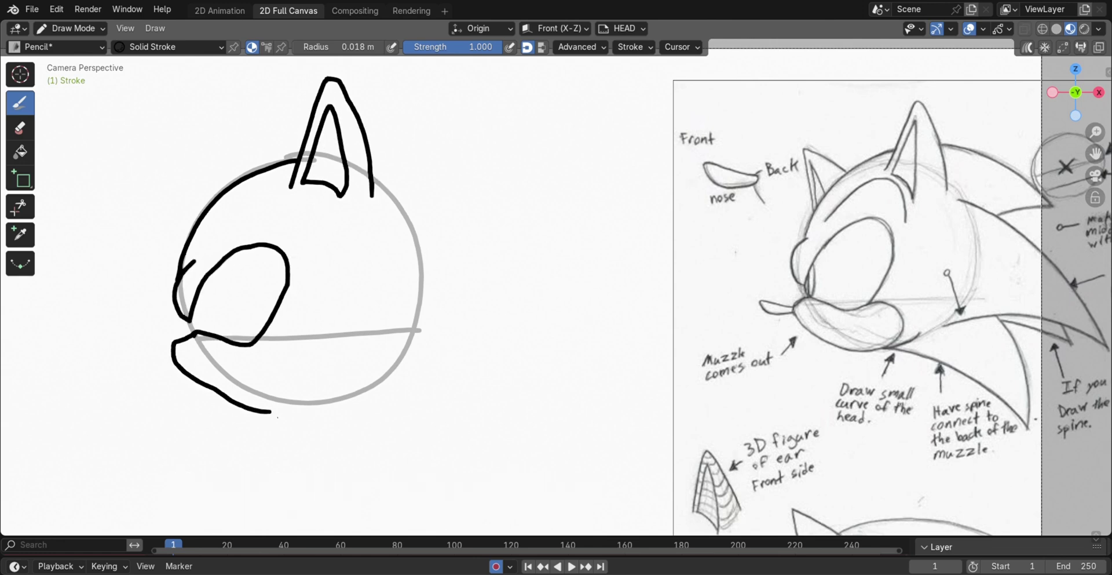
pyautogui.moveTo(257, 341); pyautogui.dragTo(314, 361)
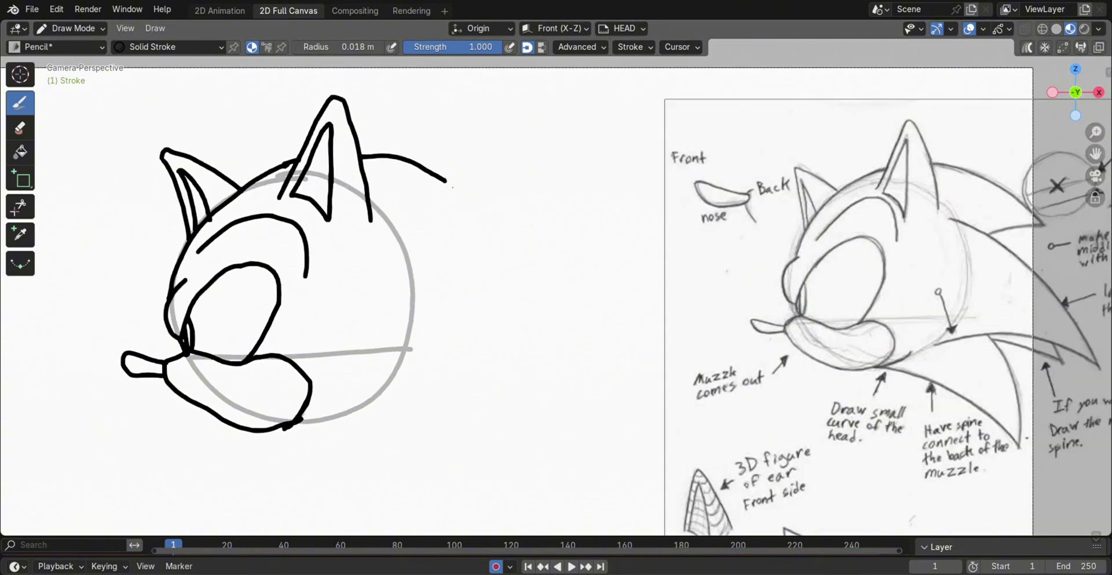
pyautogui.moveTo(602, 229); pyautogui.dragTo(422, 308)
pyautogui.moveTo(538, 348); pyautogui.dragTo(388, 388)
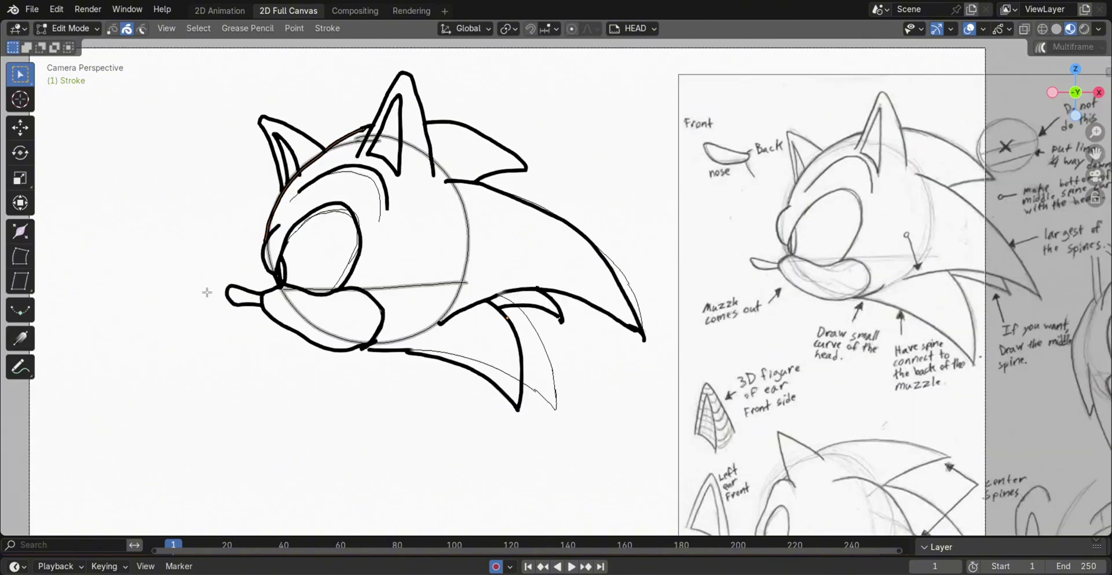
# Switch to Sculpt Mode, isolate the nose strokes and reshape the nose with the Grab brush.
pyautogui.click(87, 29)
pyautogui.click(84, 78)
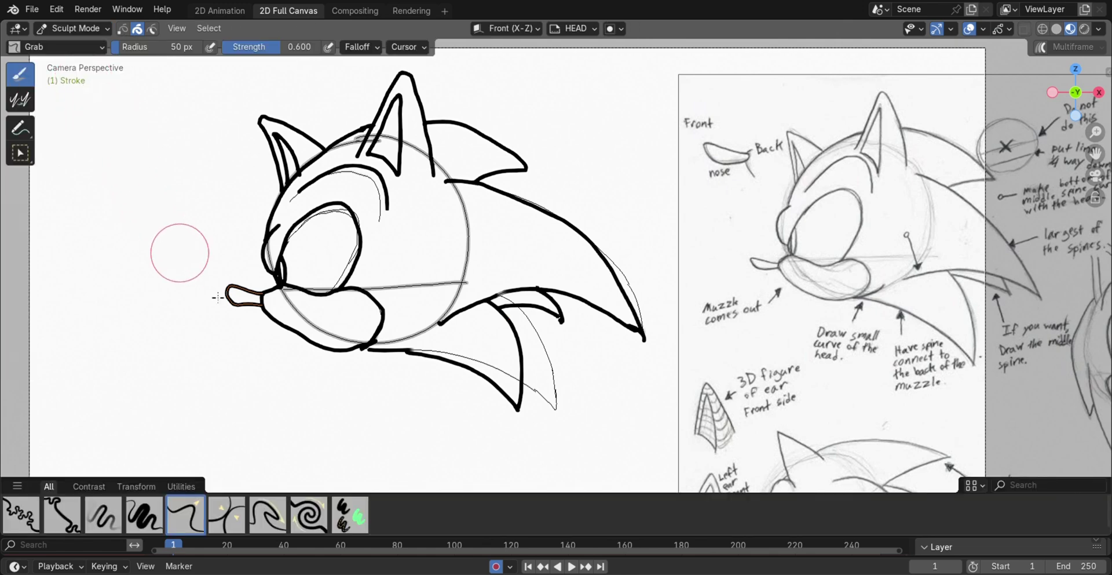
pyautogui.scroll(2, 223, 300)
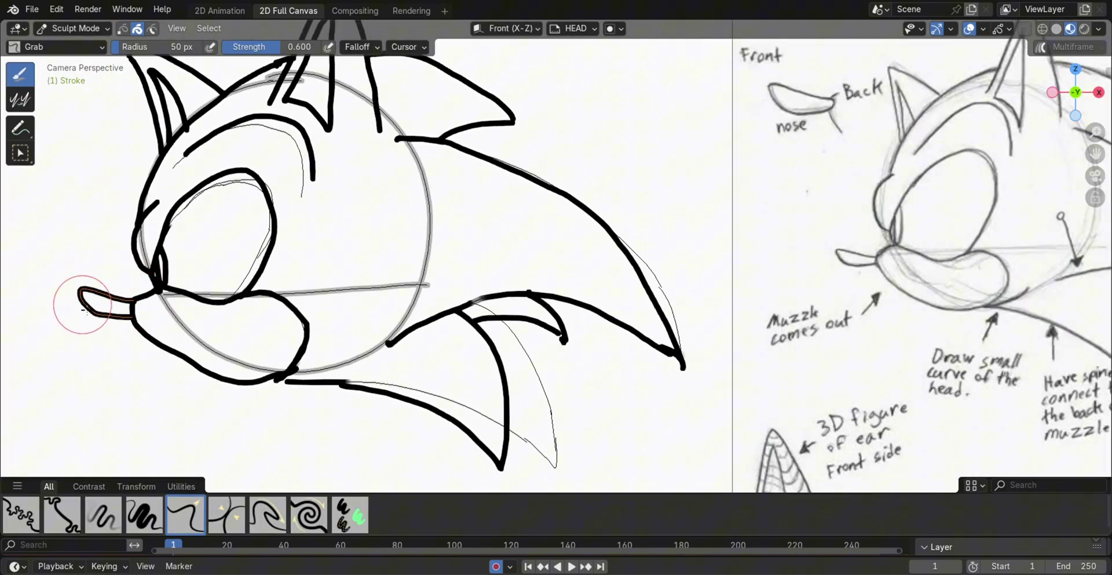
pyautogui.keyDown('shift'); pyautogui.moveTo(459, 287); pyautogui.dragTo(472, 337, button='middle'); pyautogui.keyUp('shift')
pyautogui.click(20, 153)
pyautogui.moveTo(107, 263); pyautogui.dragTo(155, 312)
pyautogui.click(146, 291)
# Switch to the 2D Animation workspace and lower the opacity of the rough head layer.
pyautogui.hotkey('ctrl', 'pageup')
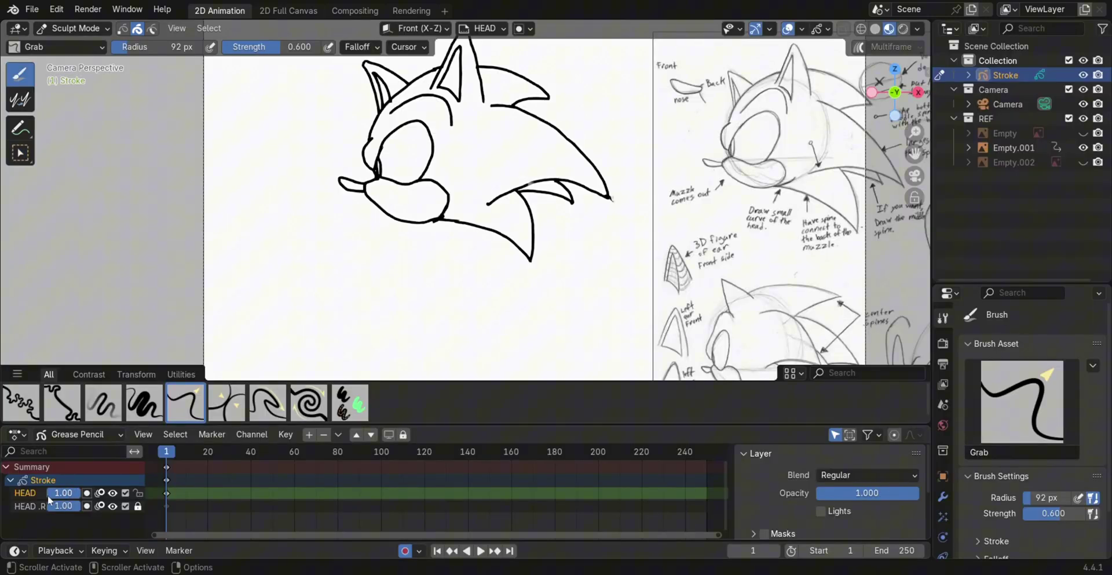
pyautogui.click(32, 506)
pyautogui.moveTo(904, 493); pyautogui.dragTo(837, 498)
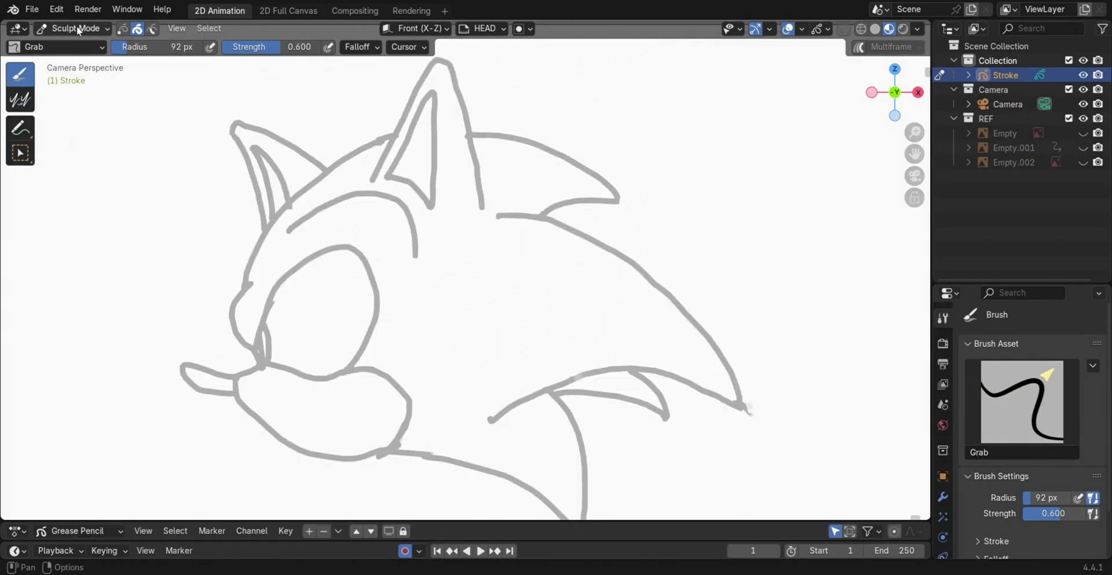
# Return to Draw Mode and trace the rounded brow at the front of the face with the Curve tool.
pyautogui.click(73, 28)
pyautogui.click(79, 92)
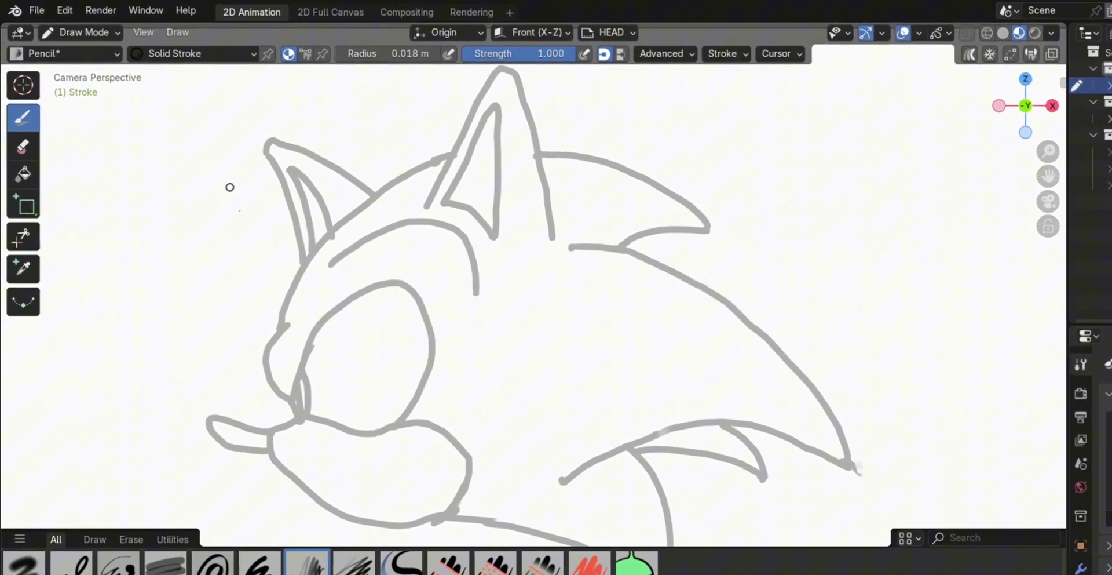
pyautogui.click(23, 207)
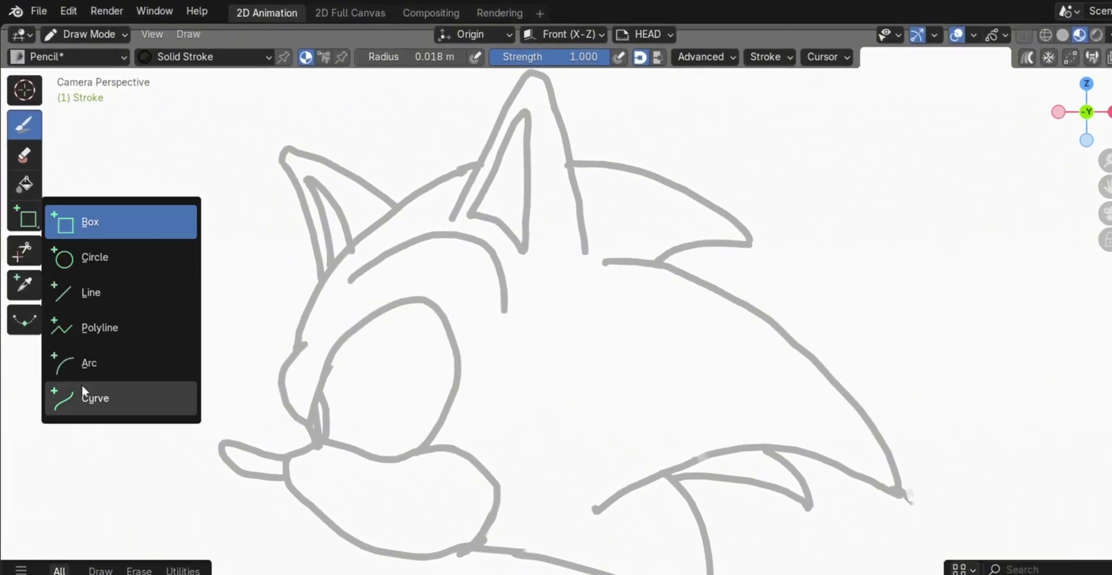
pyautogui.click(87, 396)
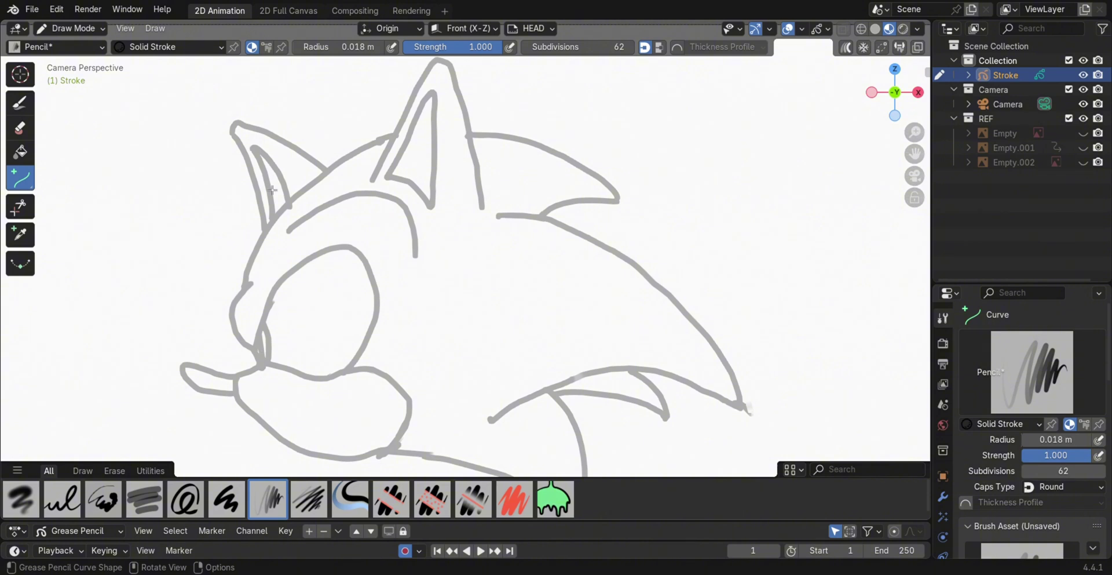
pyautogui.moveTo(249, 347)
pyautogui.mouseDown()
pyautogui.moveTo(233, 289)
pyautogui.moveTo(255, 287)
pyautogui.mouseUp()
pyautogui.moveTo(241, 336)
pyautogui.mouseDown()
pyautogui.moveTo(224, 332)
pyautogui.moveTo(222, 295)
pyautogui.mouseUp()
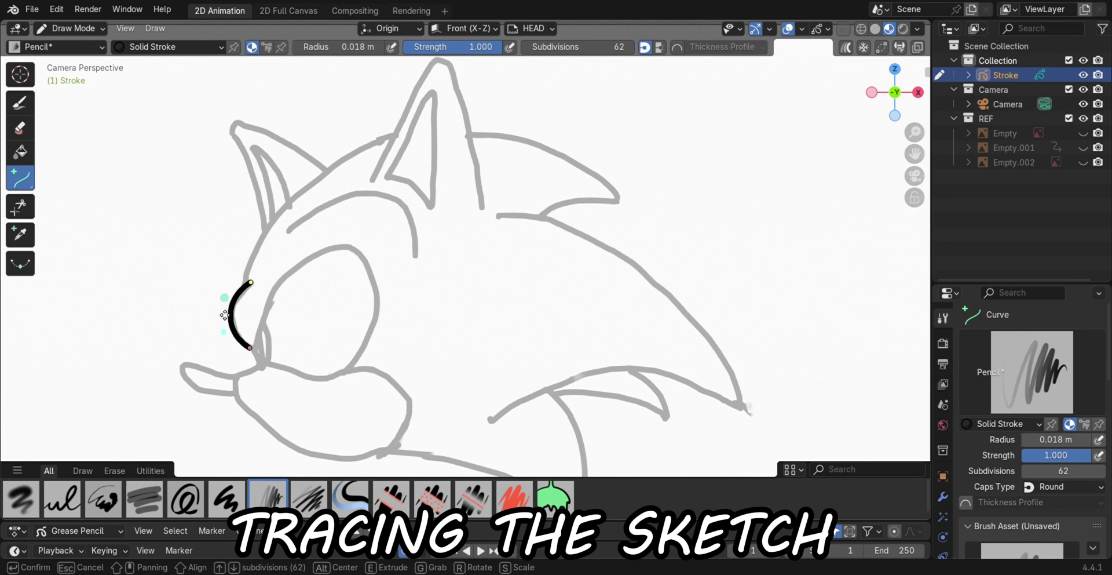
# Trace the forehead with a curve from the brow up to the near ear, bending it to match the sketch.
pyautogui.moveTo(313, 282); pyautogui.dragTo(492, 102)
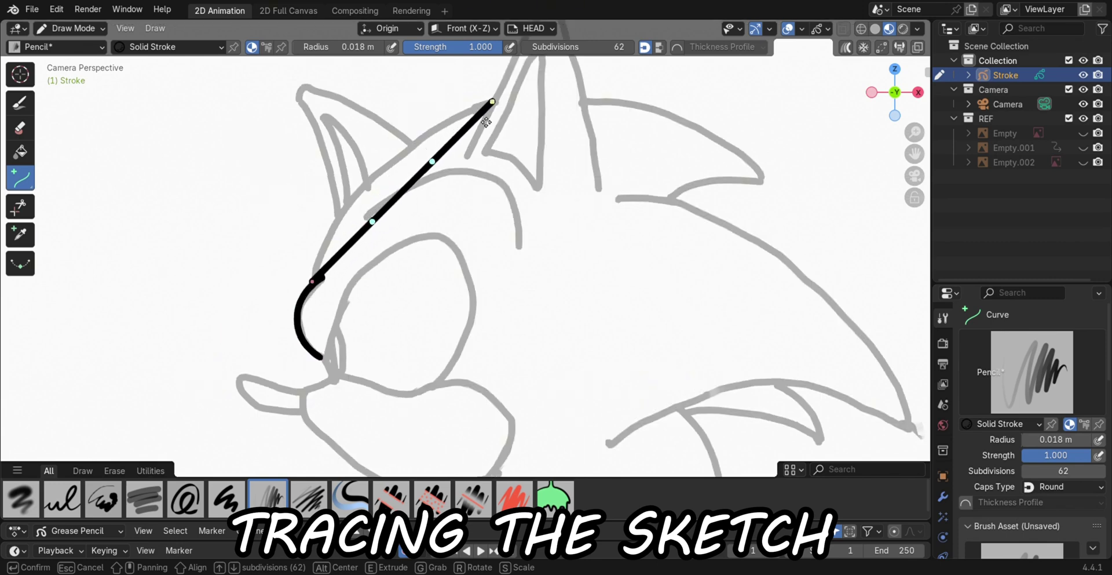
pyautogui.moveTo(374, 225); pyautogui.dragTo(334, 180)
pyautogui.moveTo(433, 162); pyautogui.dragTo(439, 118)
pyautogui.moveTo(336, 182); pyautogui.dragTo(340, 188)
# Trace the uppermost spine with one curve, extruding it at the tip to follow the spine's lower edge.
pyautogui.moveTo(470, 137); pyautogui.dragTo(652, 219)
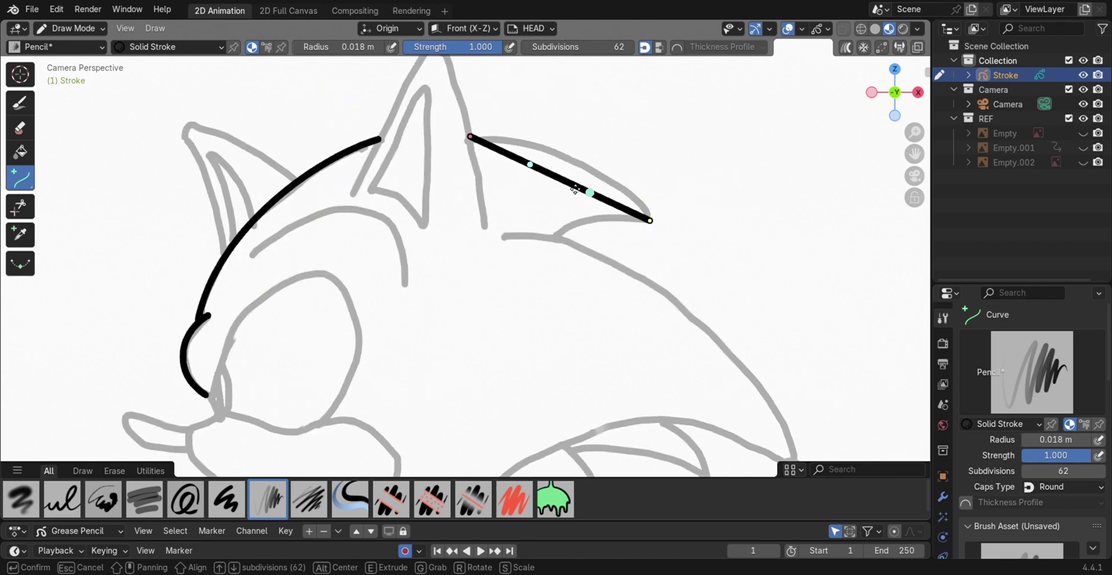
pyautogui.moveTo(529, 164); pyautogui.dragTo(555, 127)
pyautogui.moveTo(582, 188); pyautogui.dragTo(637, 179)
pyautogui.moveTo(652, 217); pyautogui.dragTo(654, 222)
pyautogui.press('e')
pyautogui.click(557, 240)
pyautogui.moveTo(589, 233)
pyautogui.mouseDown()
pyautogui.moveTo(576, 213)
pyautogui.moveTo(615, 216)
pyautogui.mouseUp()
pyautogui.press('Return')
# Trace the upper edge of the largest spine with a curve bent to match the sketch.
pyautogui.keyDown('shift'); pyautogui.moveTo(610, 231); pyautogui.dragTo(472, 152, button='middle'); pyautogui.keyUp('shift')
pyautogui.moveTo(369, 160); pyautogui.dragTo(663, 388)
pyautogui.moveTo(565, 313); pyautogui.dragTo(598, 233)
pyautogui.moveTo(467, 236); pyautogui.dragTo(426, 144)
pyautogui.moveTo(426, 145); pyautogui.dragTo(432, 139)
# Trace the muzzle outline and the near ear with curves following the rough sketch.
pyautogui.moveTo(402, 280)
pyautogui.mouseDown()
pyautogui.moveTo(364, 291)
pyautogui.moveTo(364, 318)
pyautogui.mouseUp()
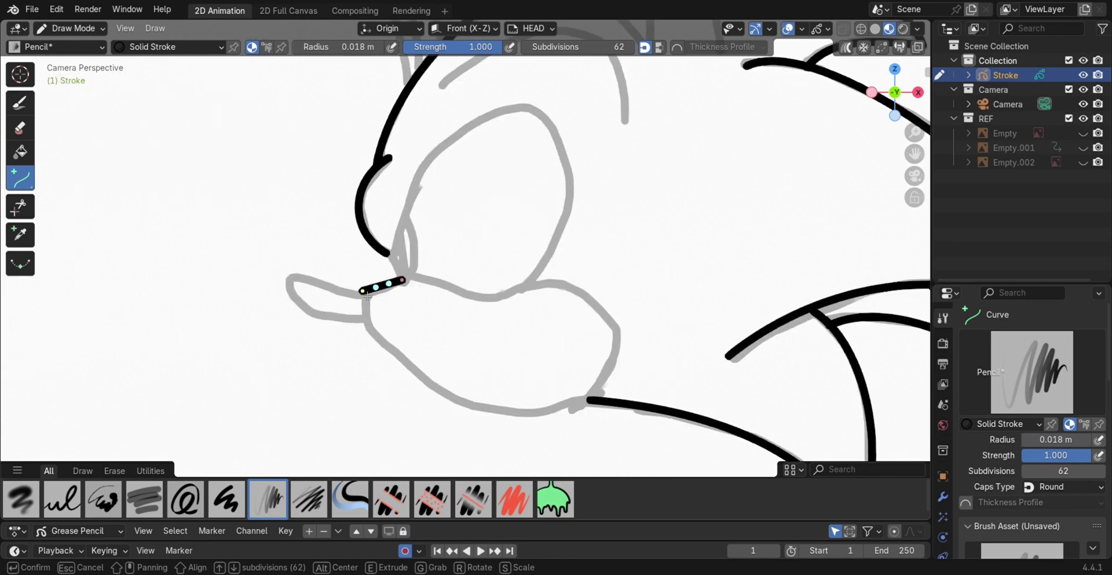
pyautogui.moveTo(377, 306)
pyautogui.mouseDown()
pyautogui.moveTo(367, 286)
pyautogui.moveTo(573, 417)
pyautogui.moveTo(417, 398)
pyautogui.moveTo(472, 427)
pyautogui.mouseUp()
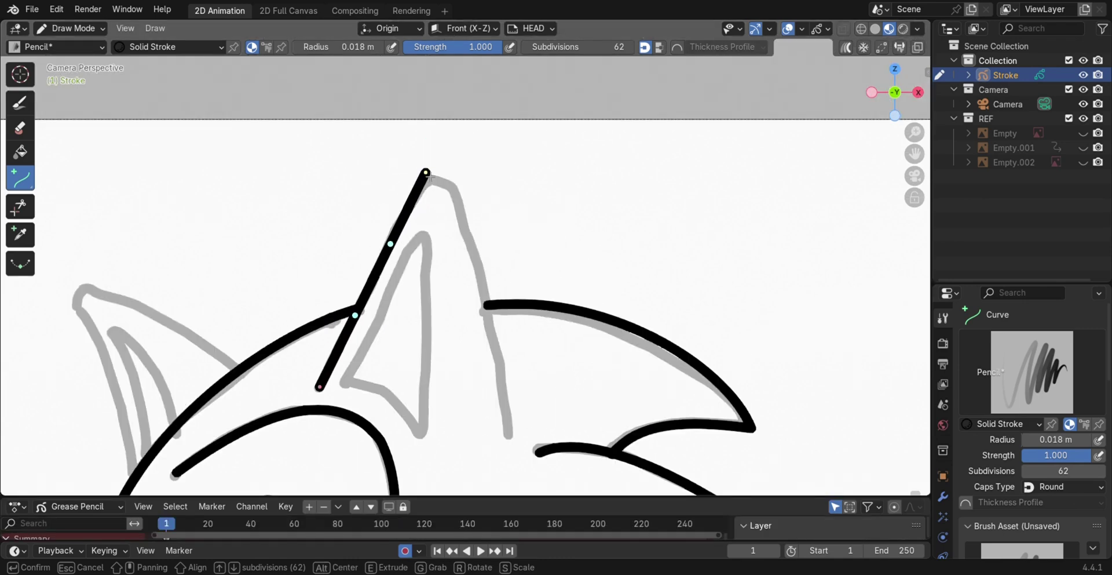
pyautogui.moveTo(355, 315)
pyautogui.mouseDown()
pyautogui.moveTo(427, 173)
pyautogui.moveTo(509, 442)
pyautogui.mouseUp()
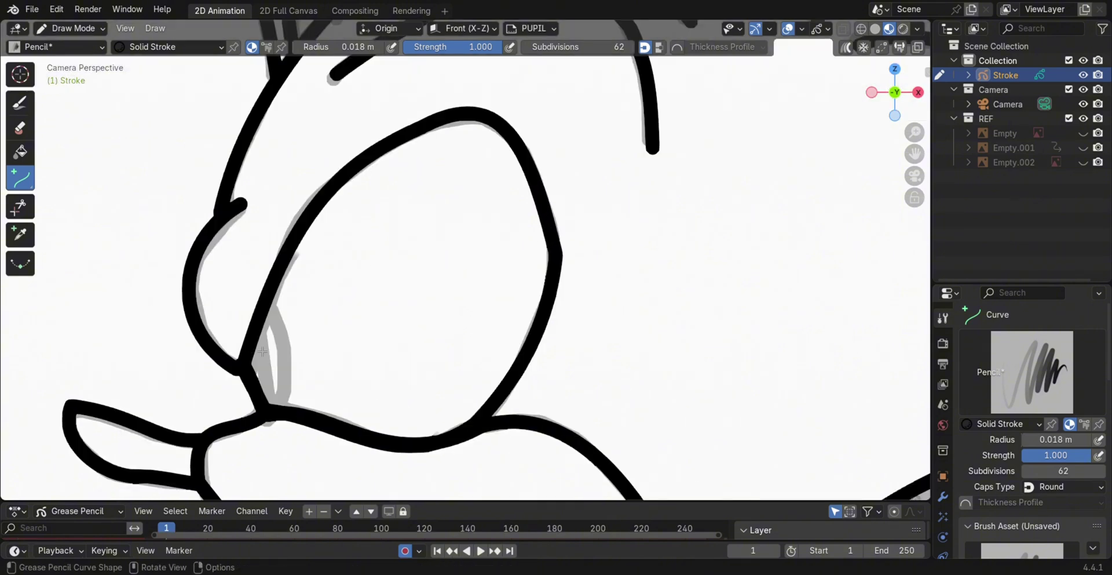
# Trace the narrow pupil at the front of the eye on the PUPIL layer, using an extruded curve.
pyautogui.moveTo(258, 334); pyautogui.dragTo(272, 404)
pyautogui.press('e')
pyautogui.click(270, 305)
pyautogui.moveTo(270, 338); pyautogui.dragTo(300, 357)
pyautogui.moveTo(271, 371)
pyautogui.mouseDown()
pyautogui.moveTo(319, 426)
pyautogui.moveTo(285, 431)
pyautogui.mouseUp()
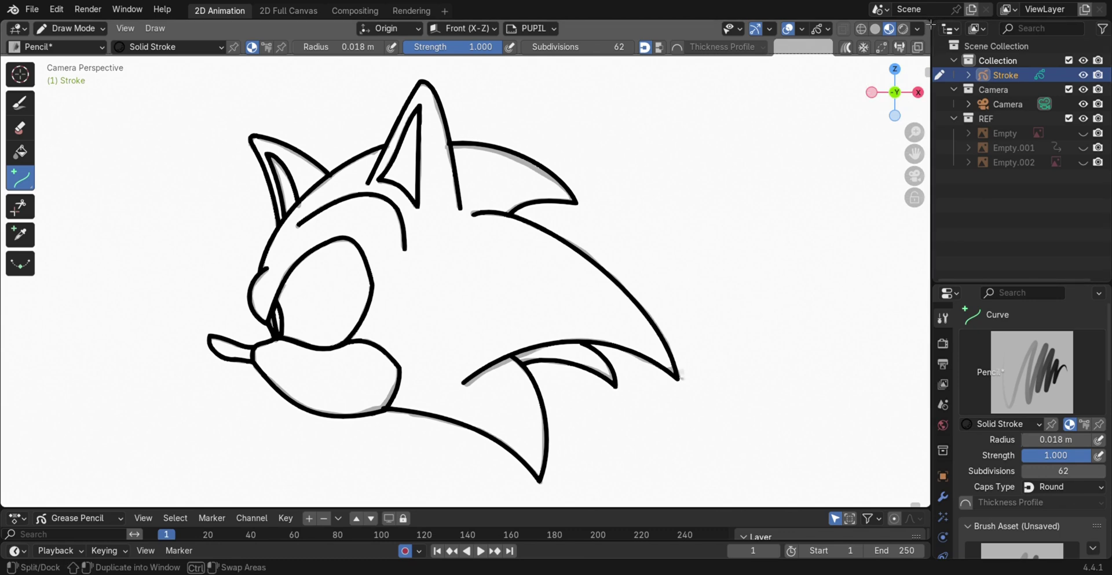
# Split the viewport in two and show the colored Sonic reference sheet in an Image Editor beside the drawing.
pyautogui.click(581, 34)
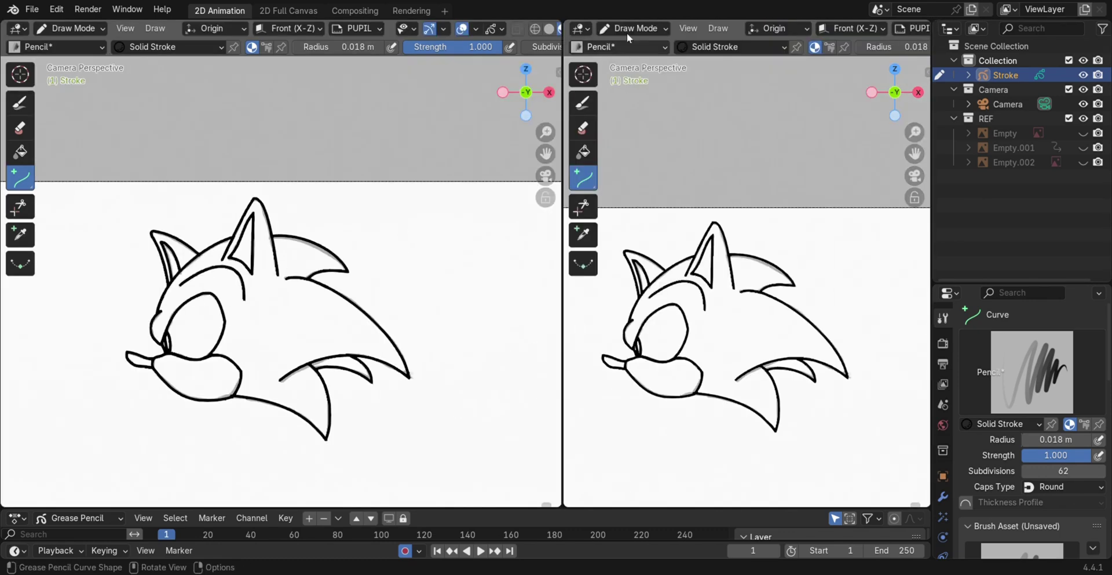
pyautogui.click(579, 27)
pyautogui.click(116, 82)
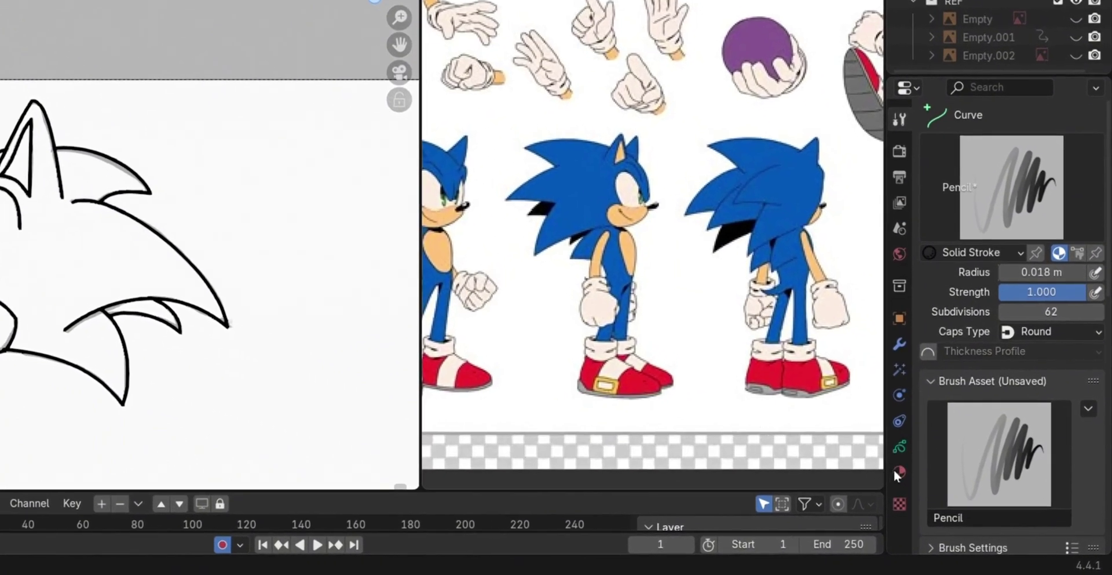
# Add a new material named BLUE to the Stroke object and enable its Fill.
pyautogui.click(898, 472)
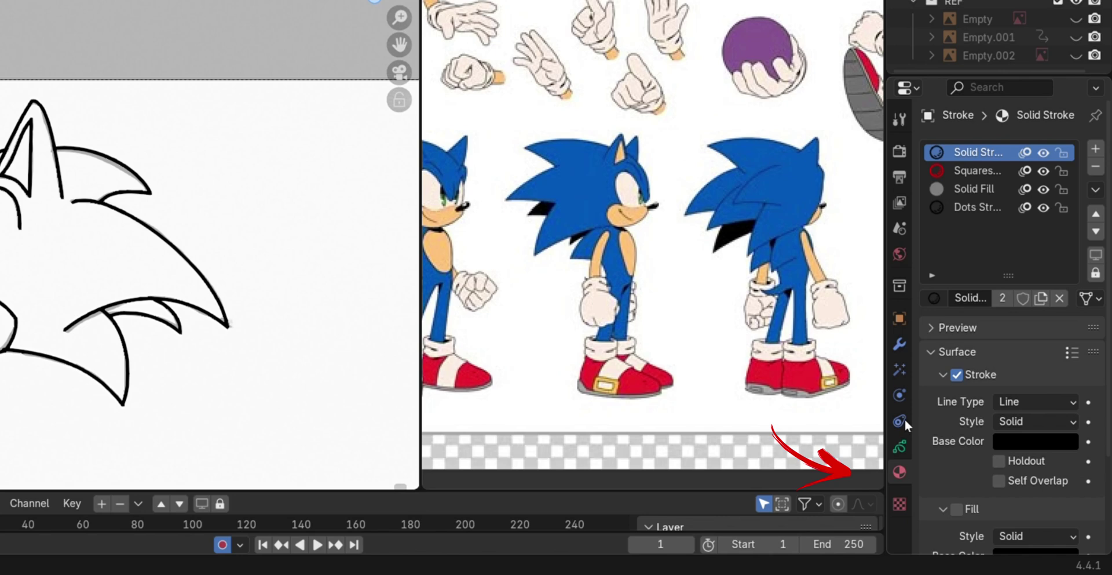
pyautogui.click(1095, 150)
pyautogui.click(1009, 298)
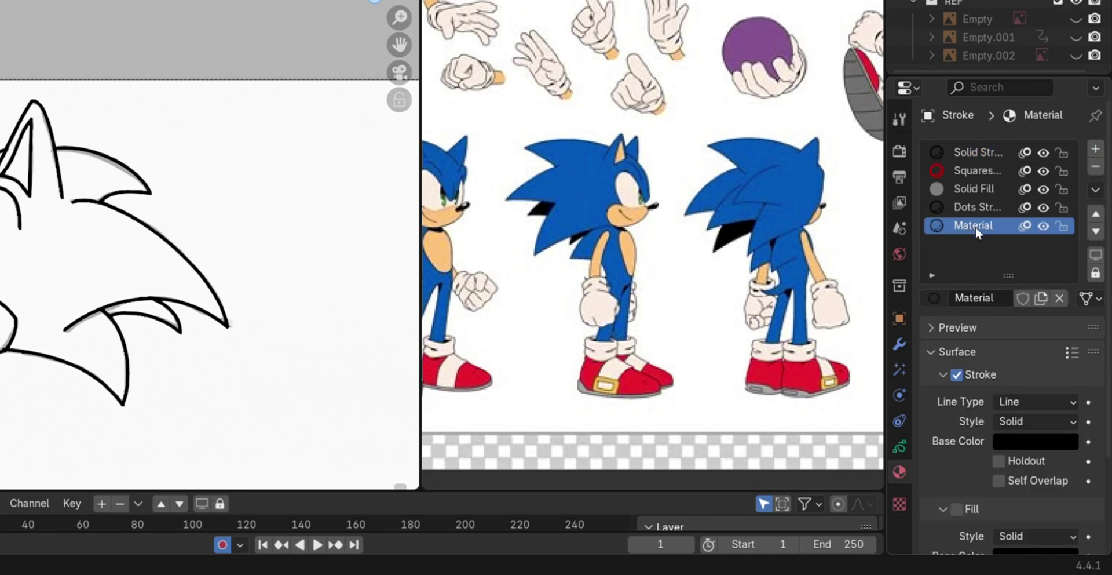
pyautogui.doubleClick(976, 229)
pyautogui.press('Return')
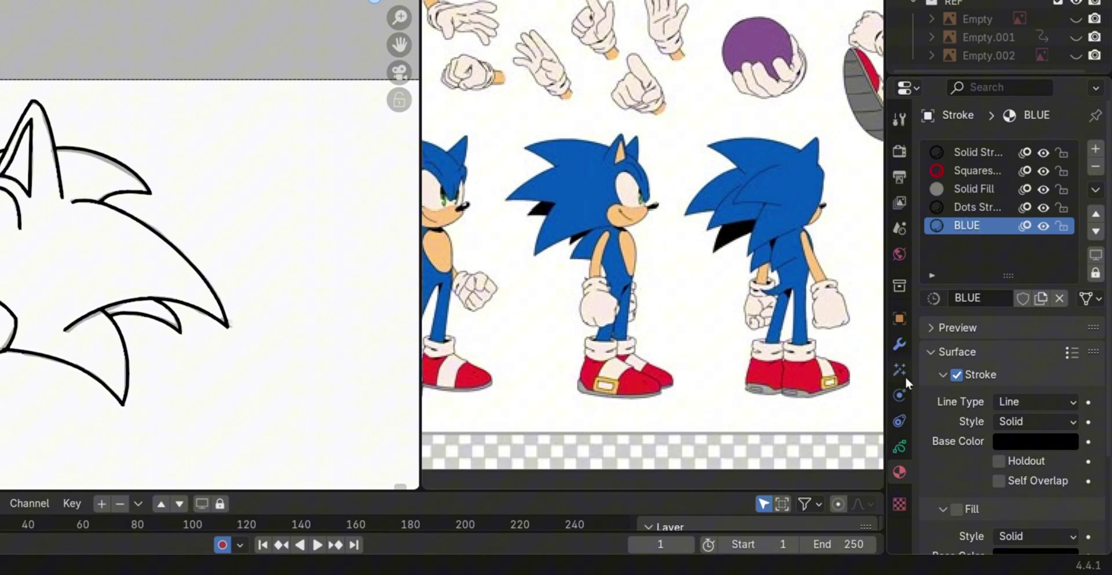
pyautogui.scroll(-5, 1063, 400)
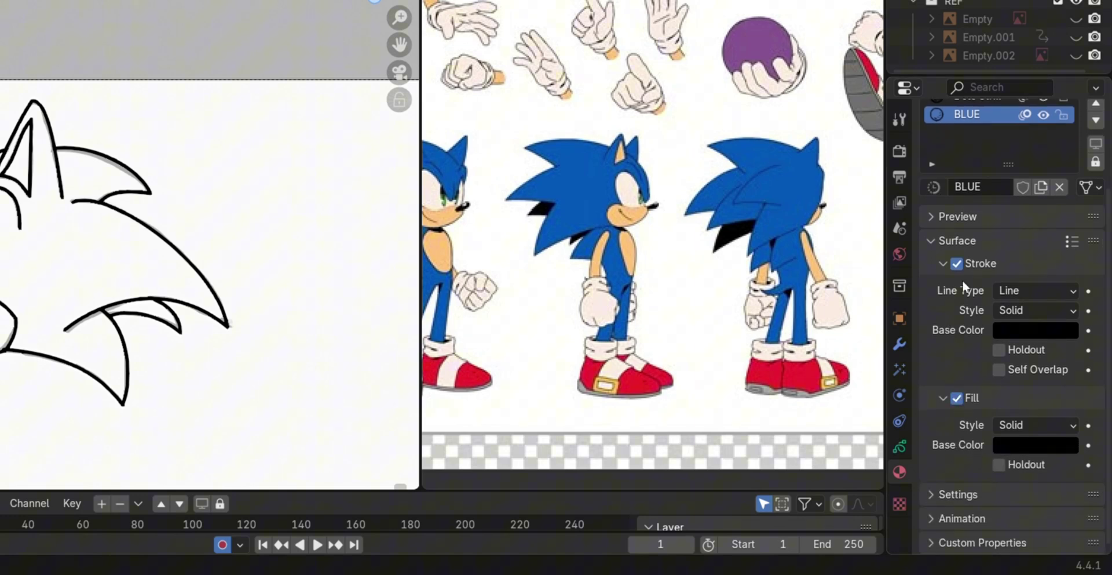
# Turn off the BLUE material's stroke and sample its fill color from Sonic's blue body in the reference sheet.
pyautogui.click(1024, 436)
pyautogui.click(1069, 417)
pyautogui.click(794, 201)
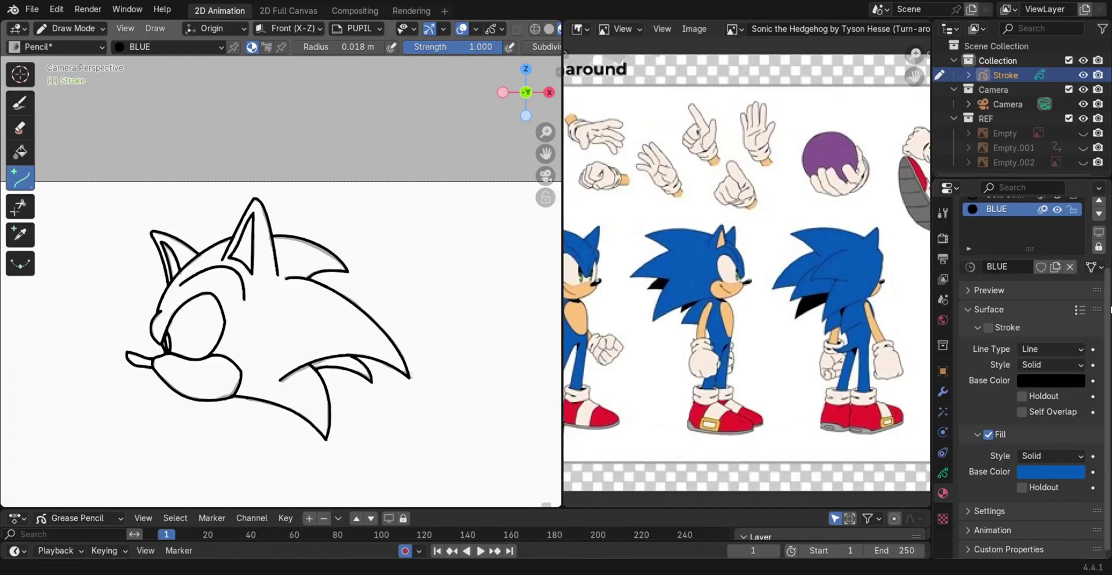
# Add a new material slot to the Stroke object and name its material SKIN.
pyautogui.moveTo(1110, 310); pyautogui.dragTo(1104, 259)
pyautogui.click(1099, 218)
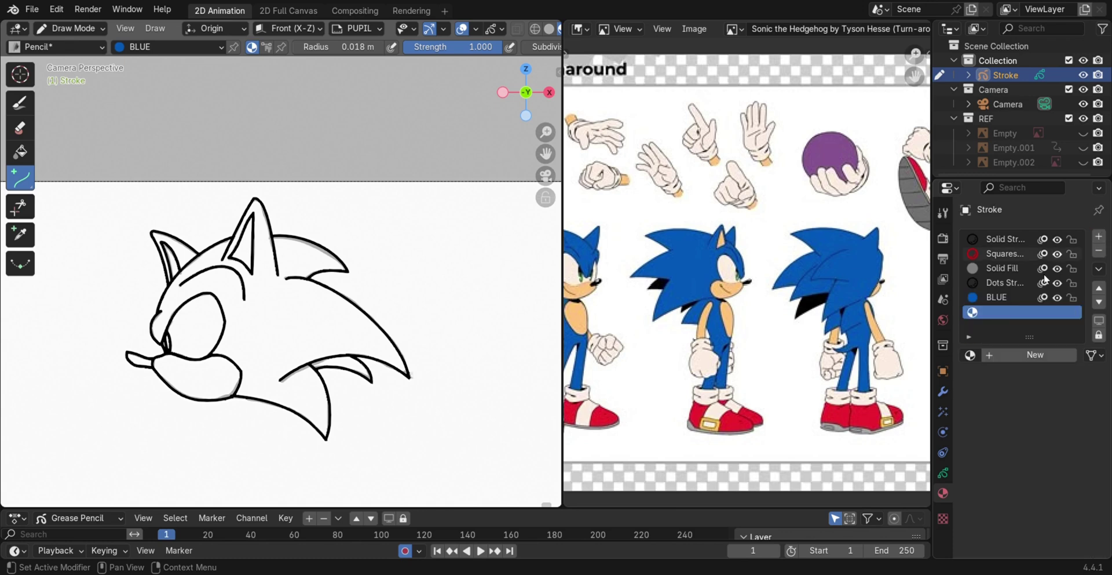
pyautogui.click(1019, 356)
pyautogui.doubleClick(1000, 312)
pyautogui.write('SKIN')
pyautogui.press('Return')
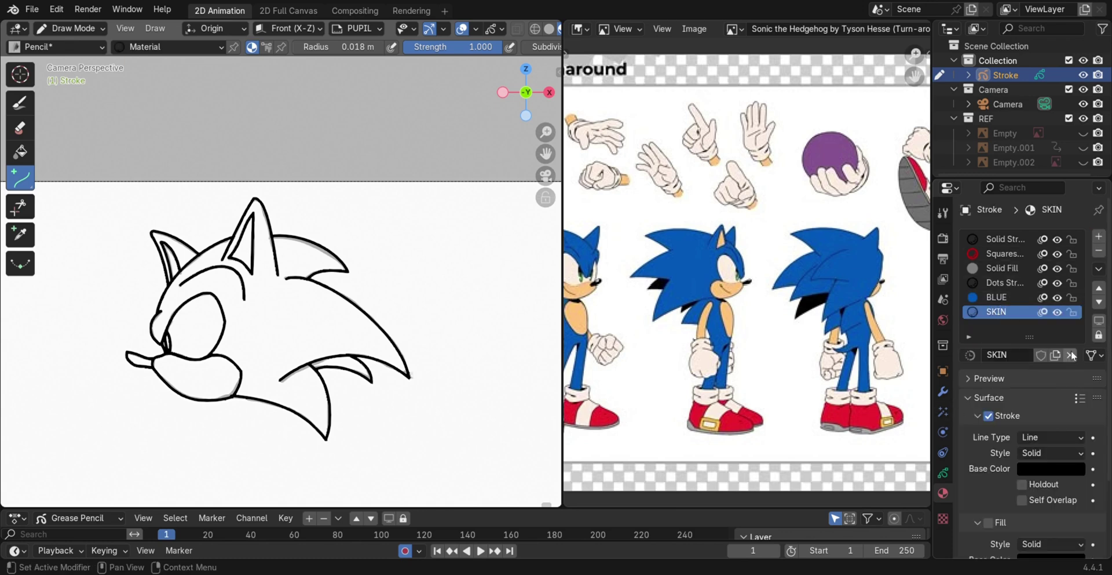
# Make SKIN a fill-only material and sample its fill color from Sonic's arm in the reference sheet.
pyautogui.scroll(-4, 1083, 373)
pyautogui.click(1042, 471)
pyautogui.click(1071, 455)
pyautogui.click(734, 318)
# Add another material slot to the Stroke object and name its material WHITE.
pyautogui.scroll(4, 1031, 348)
pyautogui.click(1099, 236)
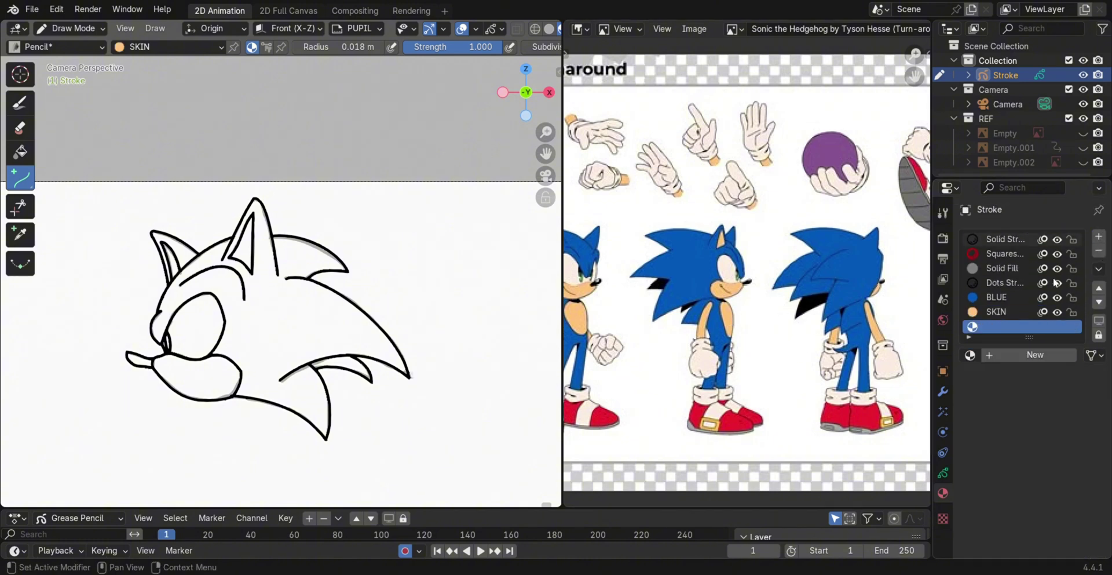
pyautogui.click(1008, 354)
pyautogui.doubleClick(1007, 328)
pyautogui.write('WHITE')
pyautogui.press('Return')
# Make WHITE a fill-only material and sample its fill color from Sonic's glove in the reference sheet.
pyautogui.scroll(-4, 1005, 348)
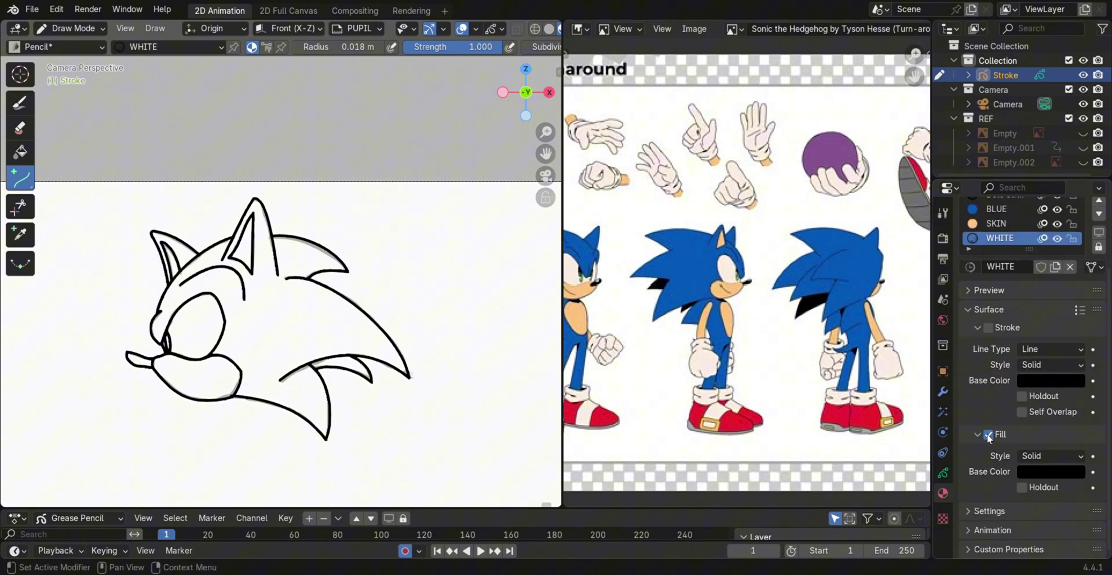
pyautogui.click(1051, 471)
pyautogui.click(1075, 458)
pyautogui.click(711, 357)
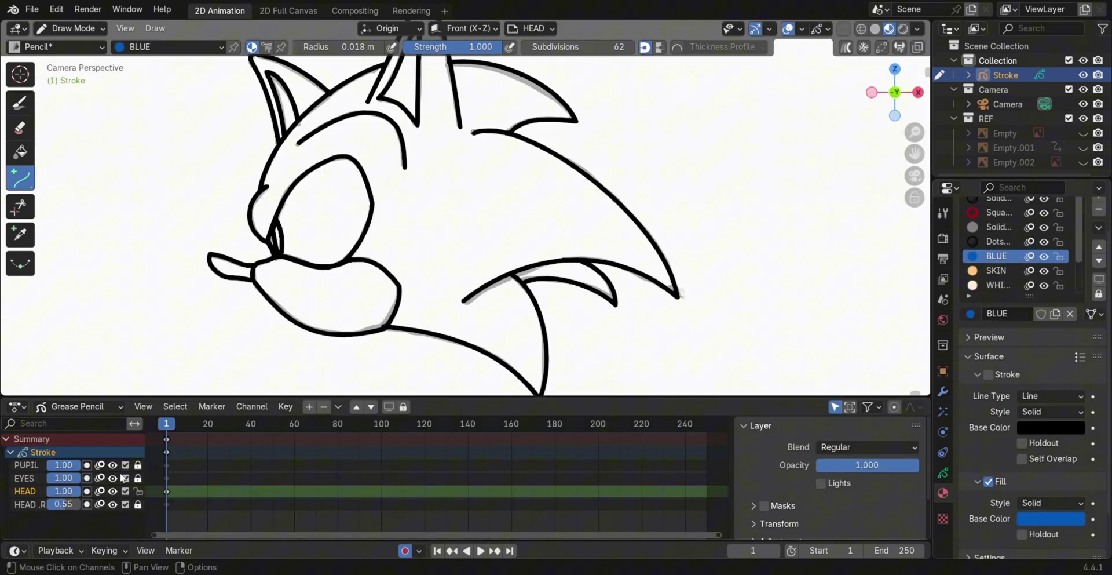
# Hide the EYES and PUPIL layers and the rough head layer so only the HEAD line art shows.
pyautogui.click(113, 478)
pyautogui.click(114, 466)
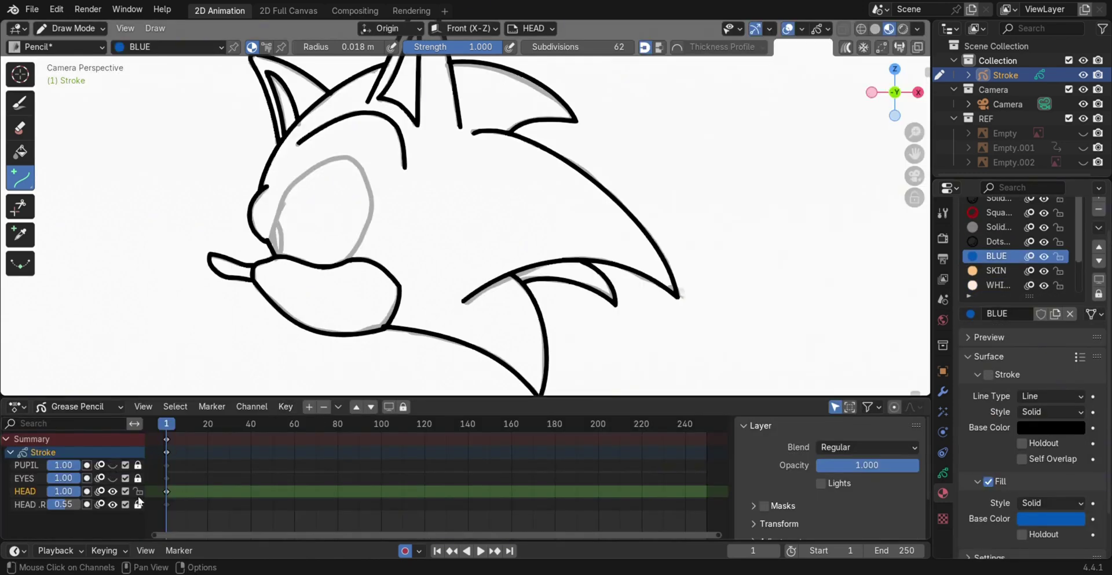
pyautogui.click(113, 504)
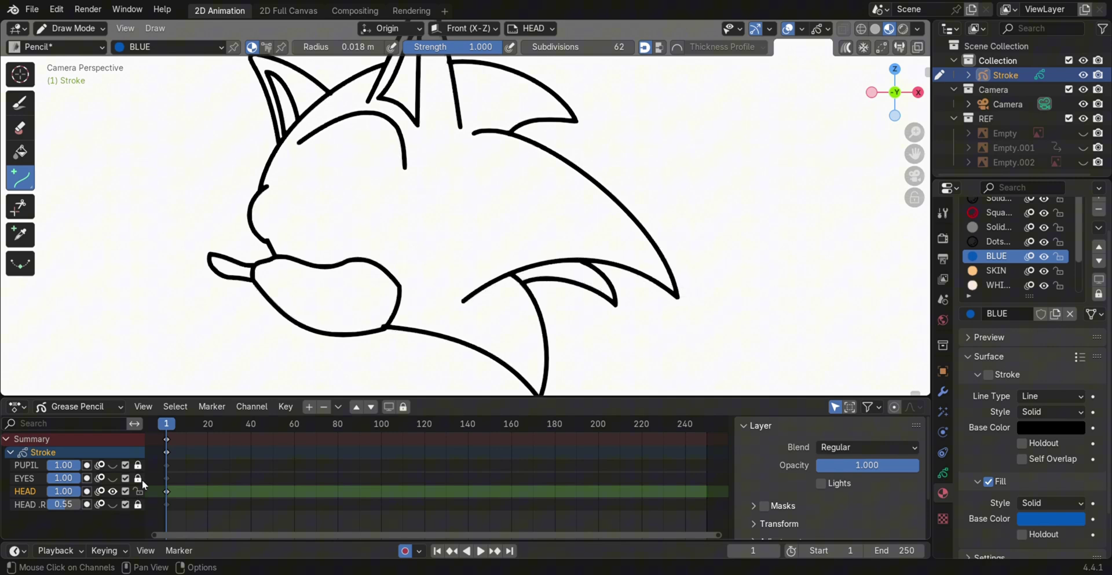
pyautogui.moveTo(278, 404); pyautogui.dragTo(291, 420)
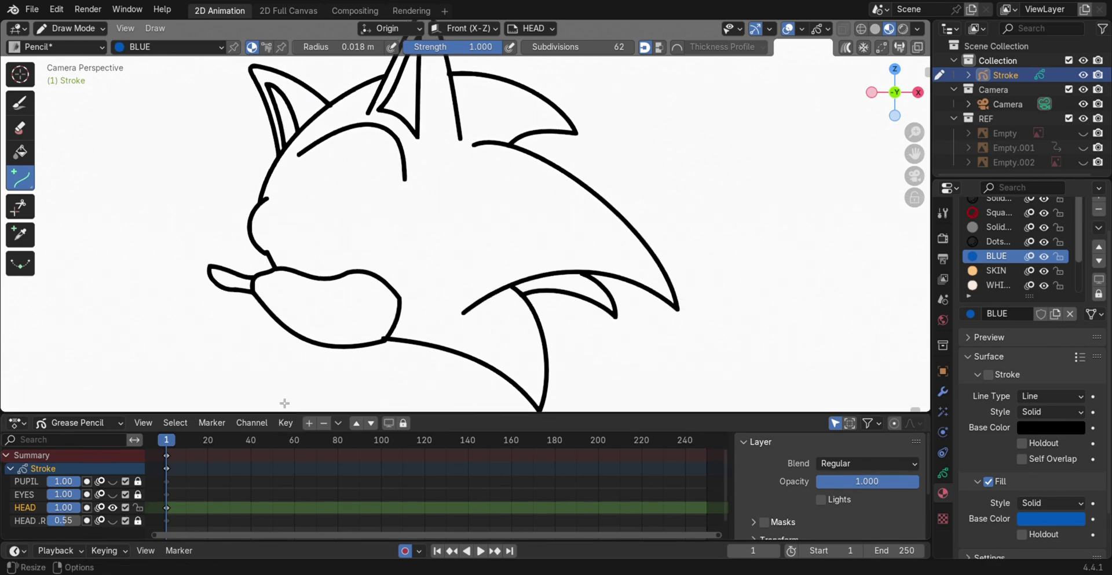
# Fill the inside of the head outline with the BLUE material on the HEAD layer.
pyautogui.click(22, 155)
pyautogui.click(294, 220)
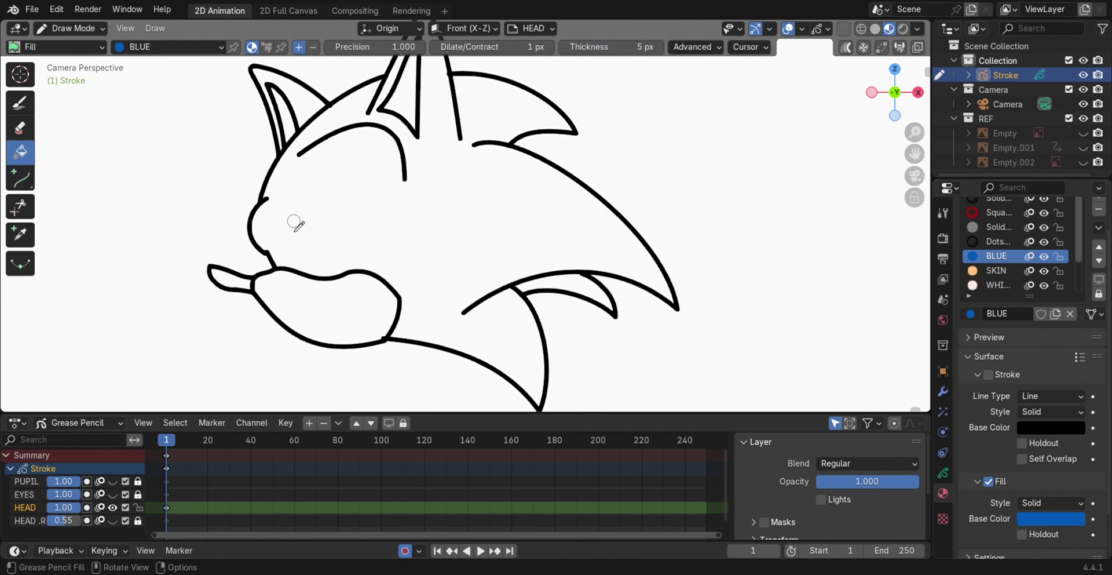
pyautogui.click(275, 213)
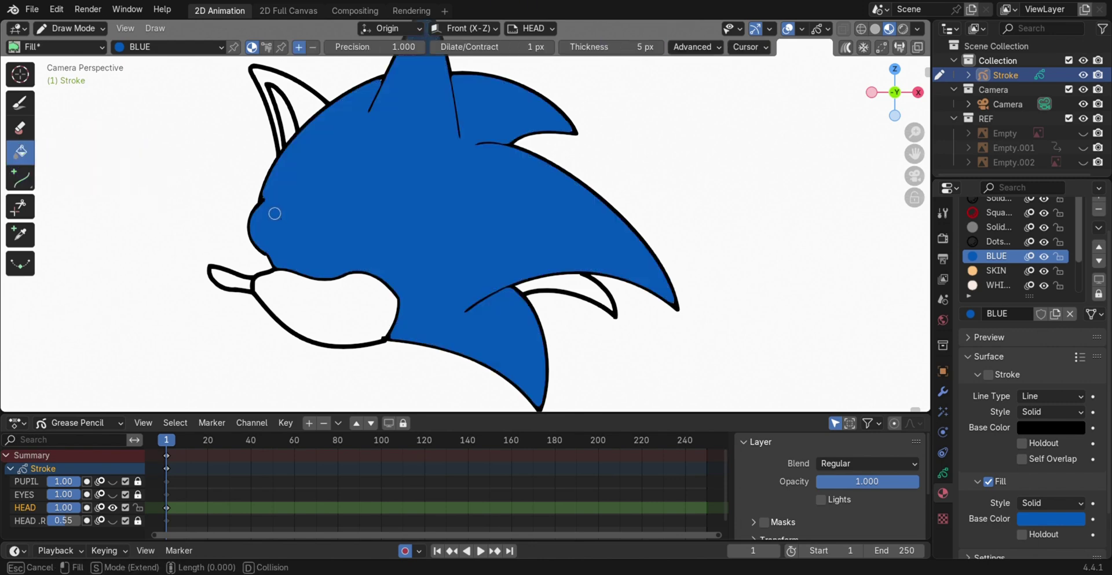
# Set the Grease Pencil object's Stroke Depth Order to 3D Location.
pyautogui.click(943, 472)
pyautogui.scroll(-8, 1037, 406)
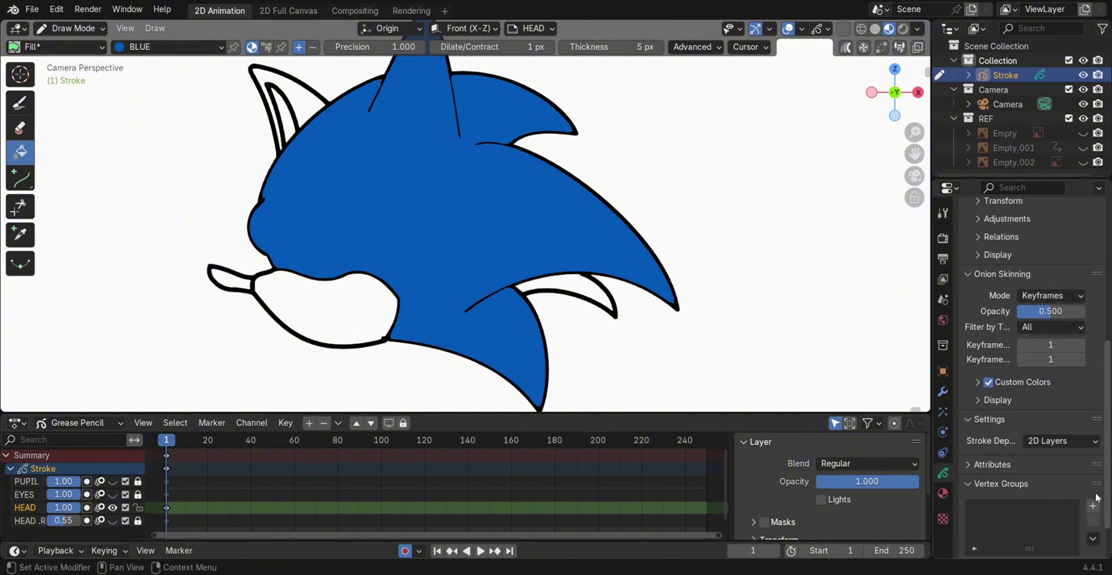
pyautogui.click(1041, 453)
pyautogui.click(1037, 477)
# Show the PUPIL and EYES layers again and fill the eye with the WHITE material on the EYES layer.
pyautogui.click(112, 480)
pyautogui.click(113, 494)
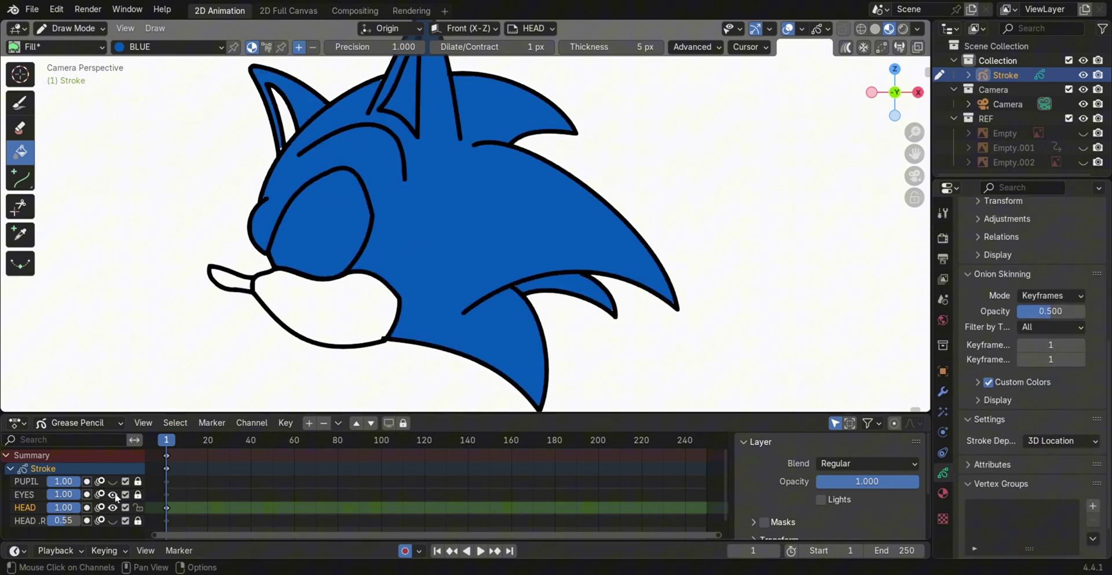
pyautogui.click(32, 495)
pyautogui.click(943, 493)
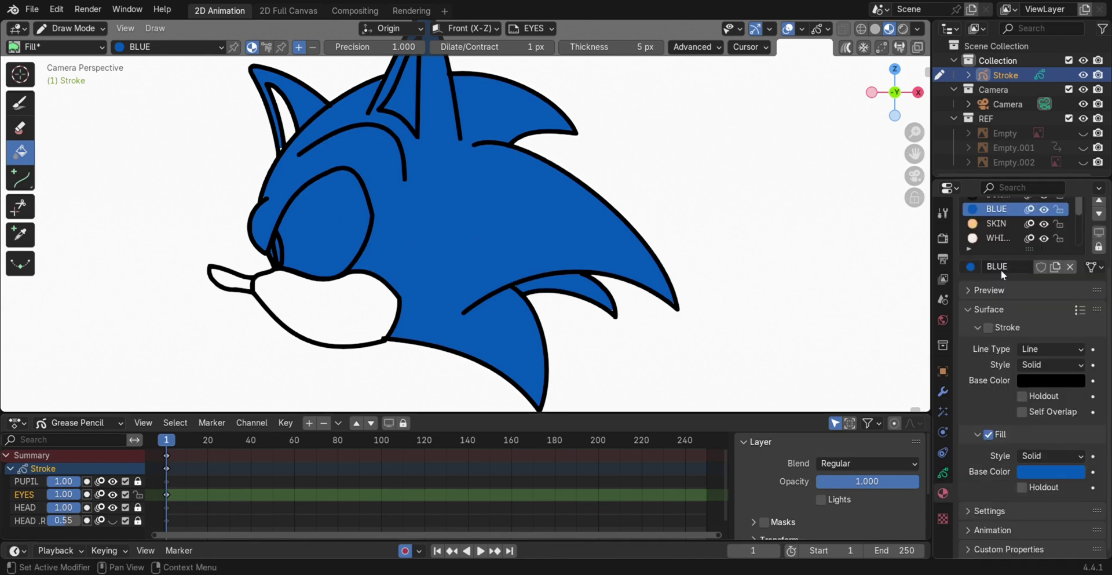
pyautogui.click(997, 238)
pyautogui.click(335, 238)
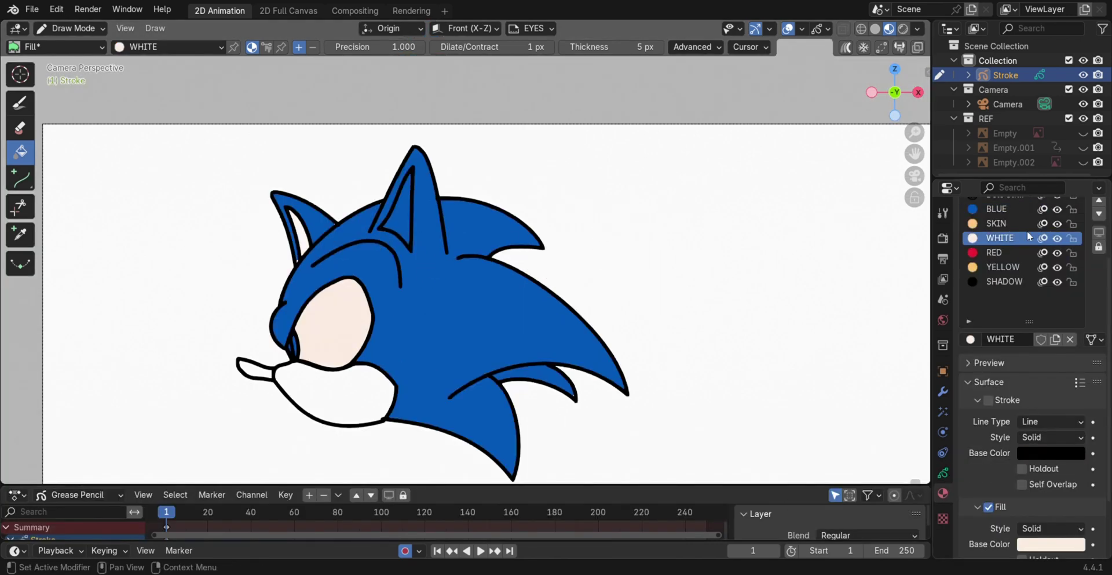
# Fill the inner ears and the muzzle with the SKIN material and the nose with BLACK.
pyautogui.click(996, 223)
pyautogui.click(403, 215)
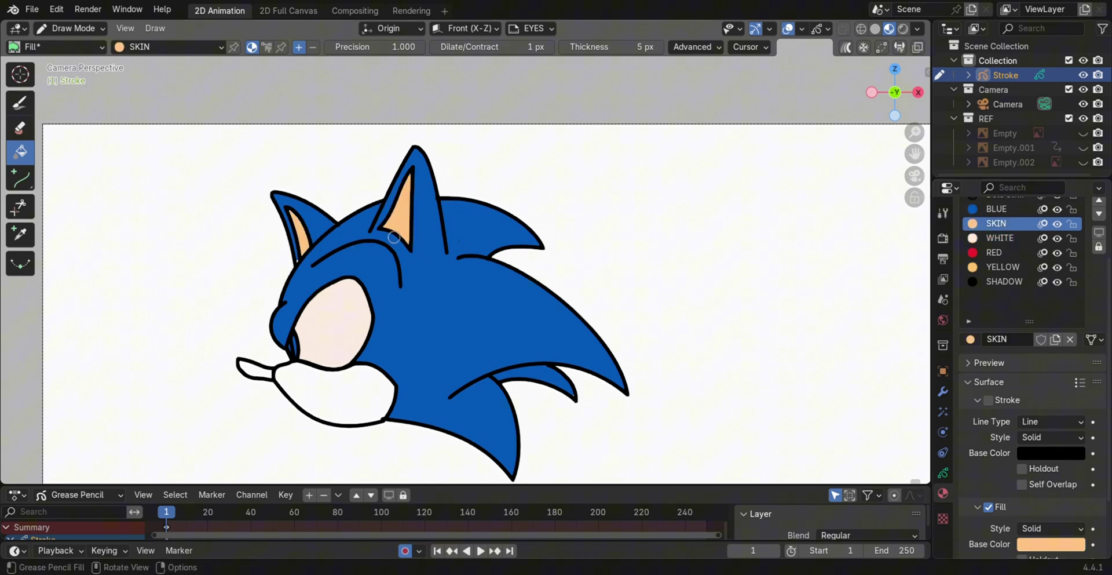
pyautogui.click(384, 397)
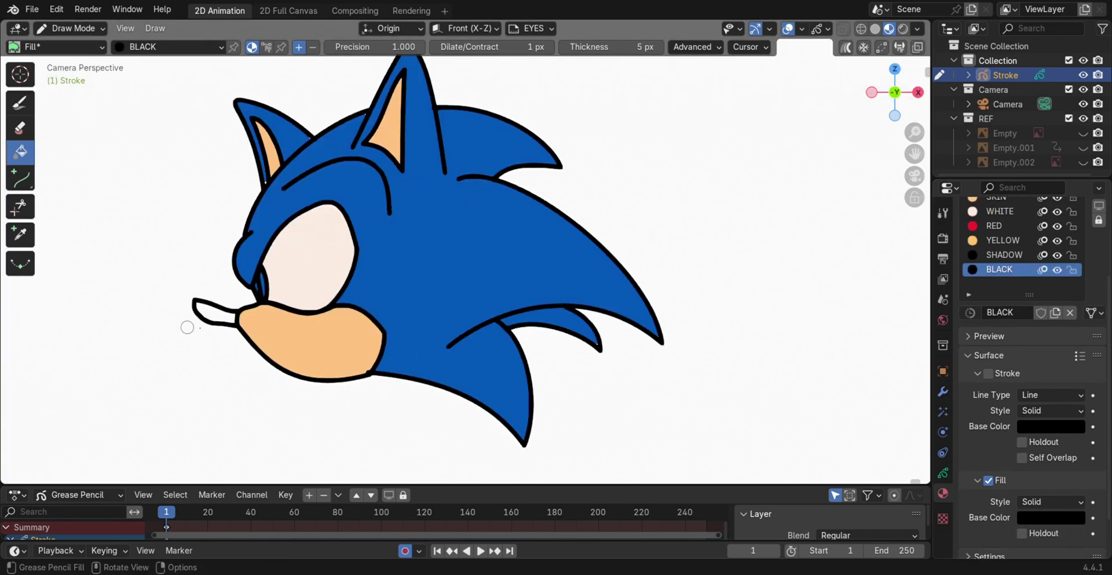
pyautogui.click(228, 307)
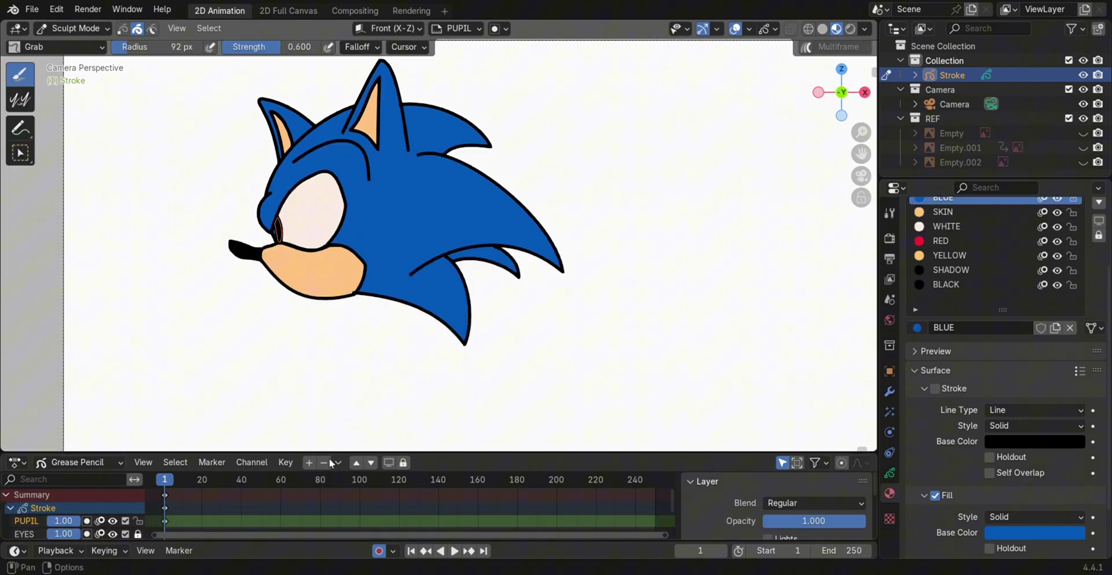
# Add a new Grease Pencil layer named BODY.
pyautogui.click(309, 462)
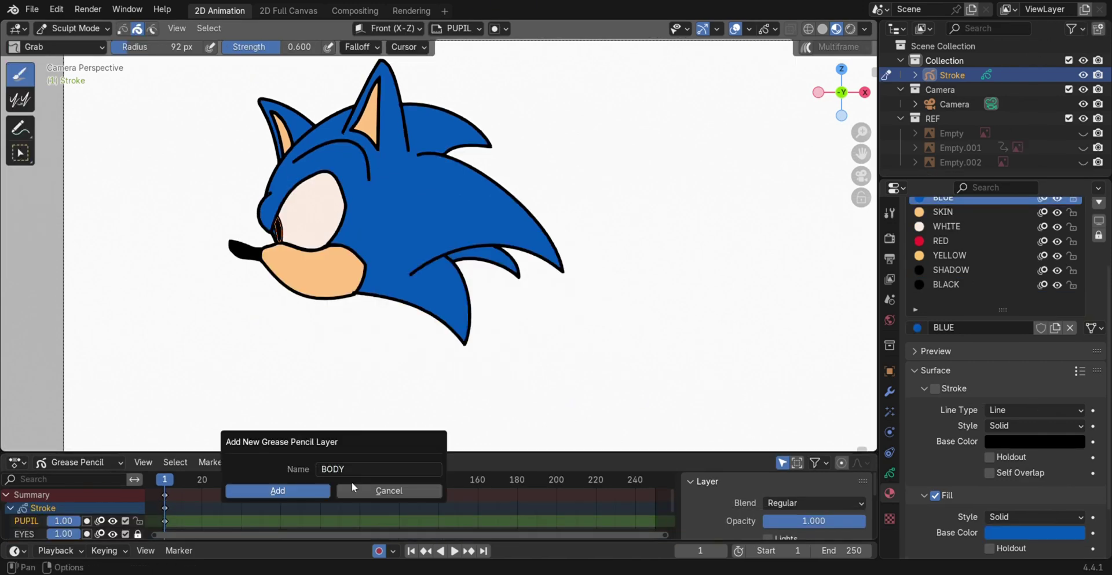
pyautogui.click(296, 491)
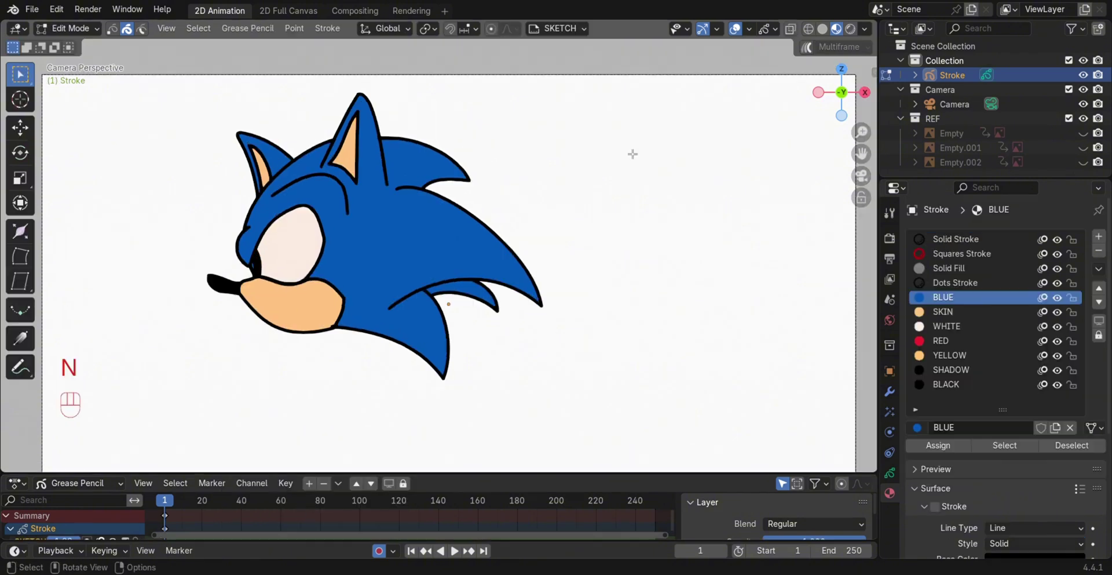
# Mirror all head strokes horizontally by scaling them -1 along X, and shift them along the X axis.
pyautogui.press('a')
pyautogui.press('s')
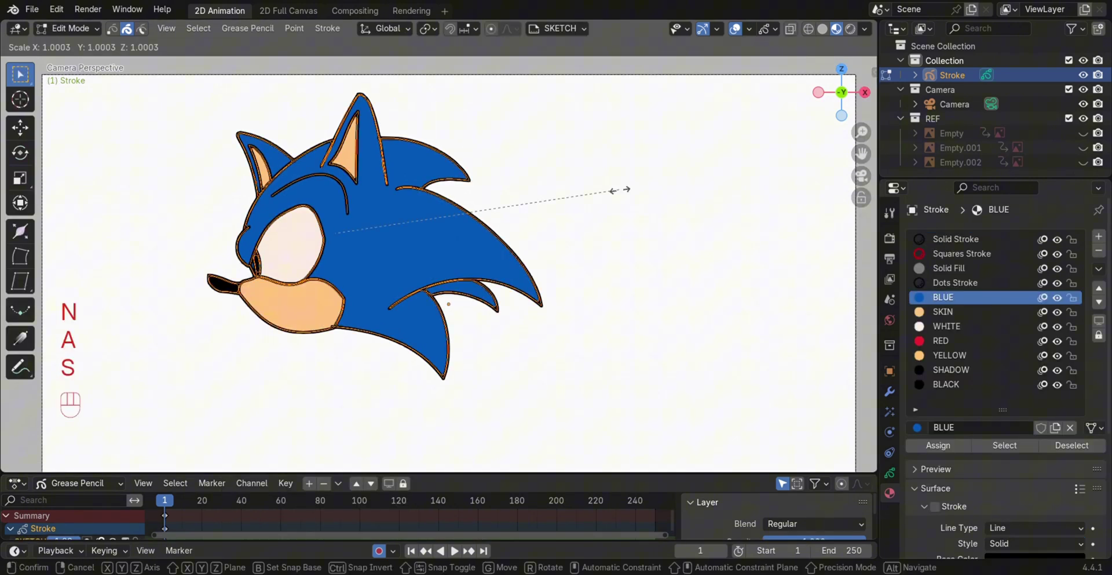
pyautogui.press('x')
pyautogui.press('-')
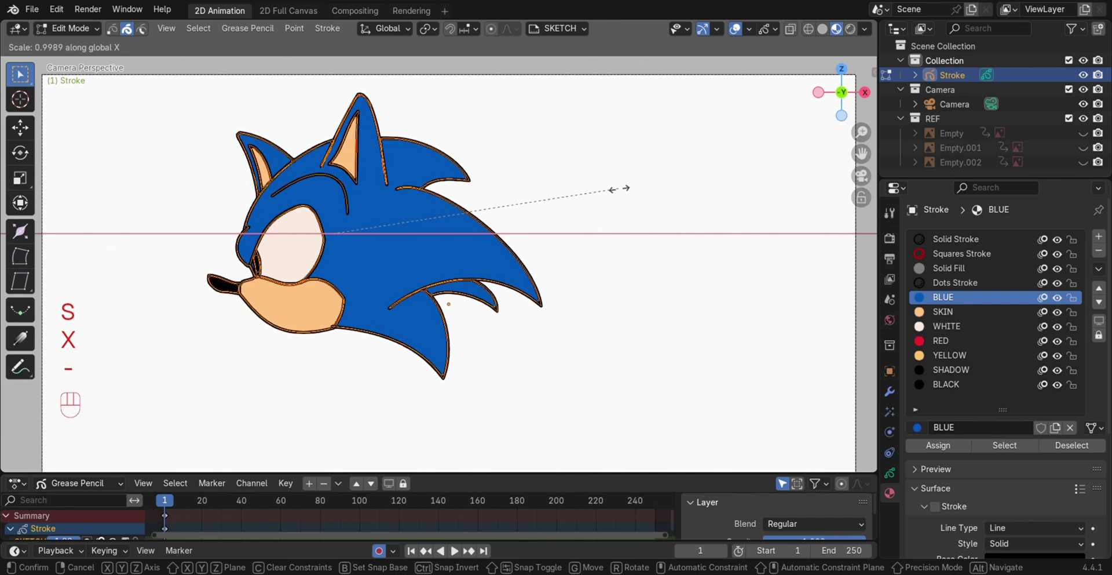
pyautogui.press('1')
pyautogui.click(626, 269)
pyautogui.press('g')
pyautogui.press('x')
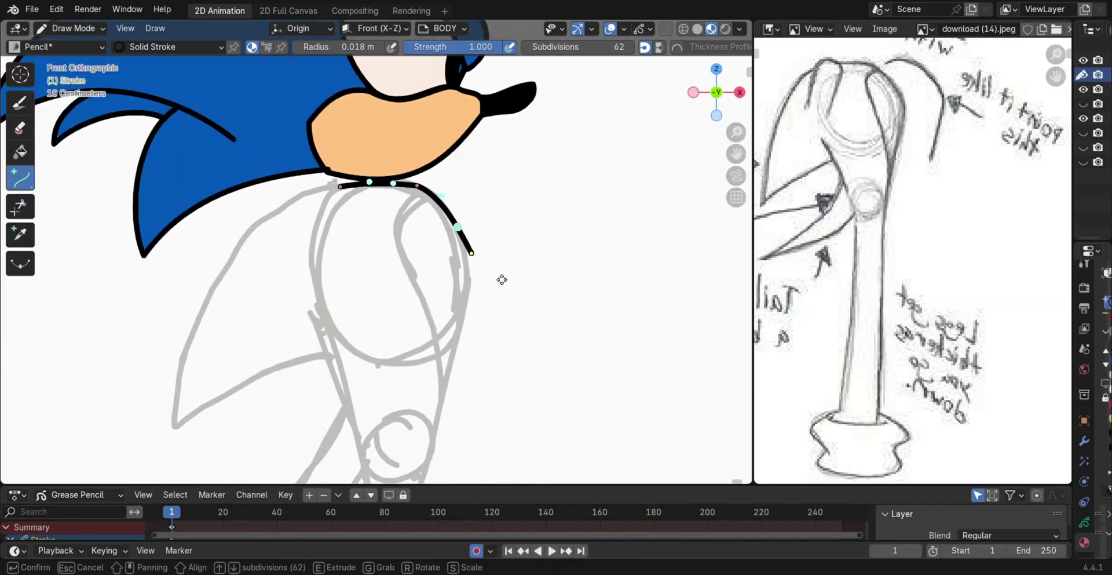
# Trace the torso outline on the BODY layer by extending the curve from the chest around the hip and up the back.
pyautogui.click(442, 430)
pyautogui.click(425, 480)
pyautogui.keyDown('shift'); pyautogui.moveTo(427, 481); pyautogui.dragTo(446, 402, button='middle'); pyautogui.keyUp('shift')
pyautogui.press('e')
pyautogui.click(385, 402)
pyautogui.press('e')
pyautogui.click(329, 241)
pyautogui.press('Return')
# Trace the large back quill with an extruded curve from the neck to its tip and back to the torso.
pyautogui.moveTo(360, 108); pyautogui.dragTo(193, 303)
pyautogui.moveTo(248, 238); pyautogui.dragTo(203, 242)
pyautogui.moveTo(194, 304); pyautogui.dragTo(196, 349)
pyautogui.press('e')
pyautogui.click(344, 281)
pyautogui.press('Return')
# Trace the chest patch along the front of the torso with an extruded curve following the sketch.
pyautogui.moveTo(452, 117); pyautogui.dragTo(425, 181)
pyautogui.press('e')
pyautogui.click(464, 318)
pyautogui.moveTo(451, 273); pyautogui.dragTo(463, 262)
pyautogui.moveTo(438, 227); pyautogui.dragTo(447, 215)
pyautogui.press('Return')
# Trace the tail behind the hip with a curve and bend it to follow the sketch.
pyautogui.scroll(-2, 440, 325)
pyautogui.moveTo(385, 350); pyautogui.dragTo(258, 409)
pyautogui.moveTo(300, 389); pyautogui.dragTo(319, 414)
pyautogui.moveTo(342, 369); pyautogui.dragTo(366, 386)
pyautogui.press('e')
pyautogui.hotkey('ctrl', 'z')
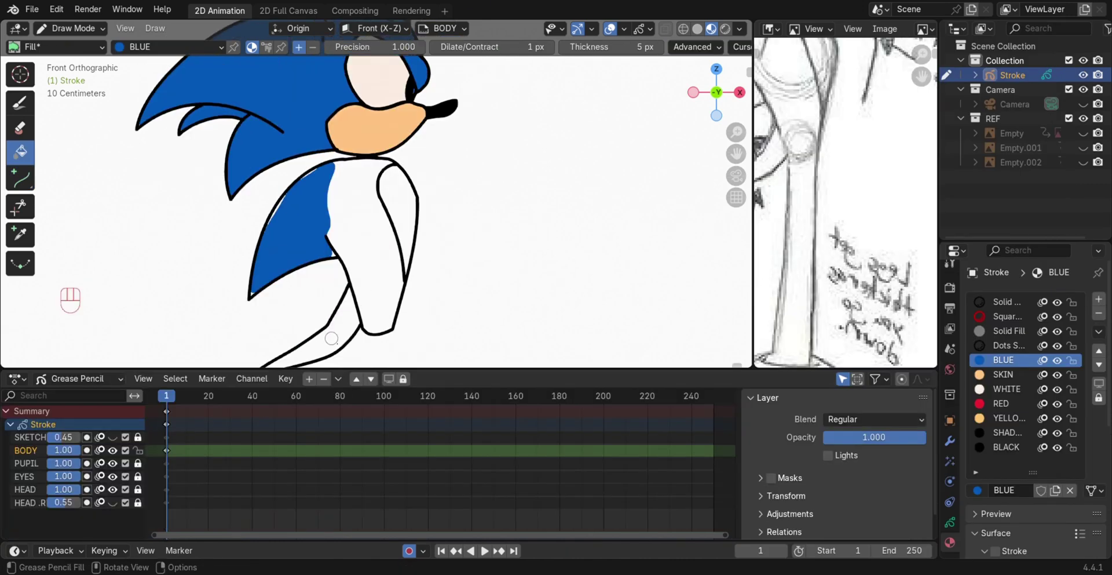
# Fill the tail and torso with the BLUE material and the chest patch with SKIN.
pyautogui.click(316, 327)
pyautogui.click(368, 219)
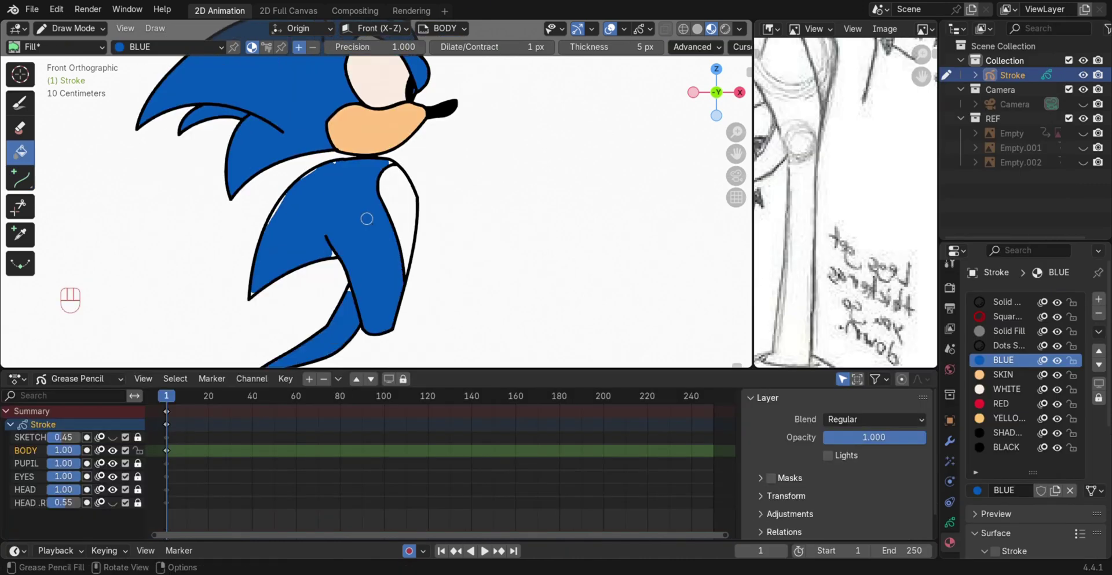
pyautogui.click(1004, 374)
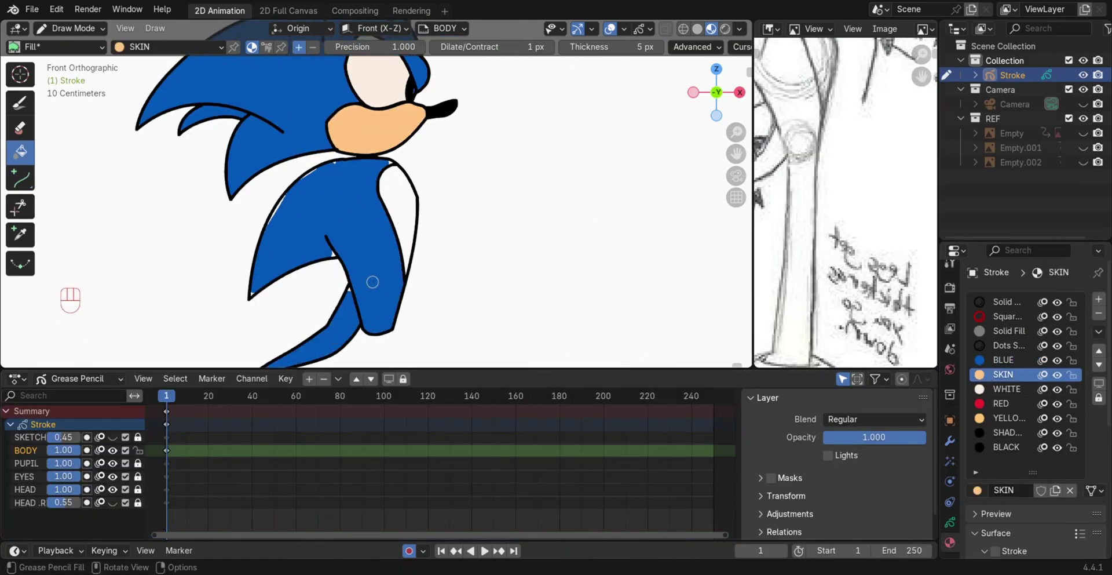
pyautogui.click(405, 195)
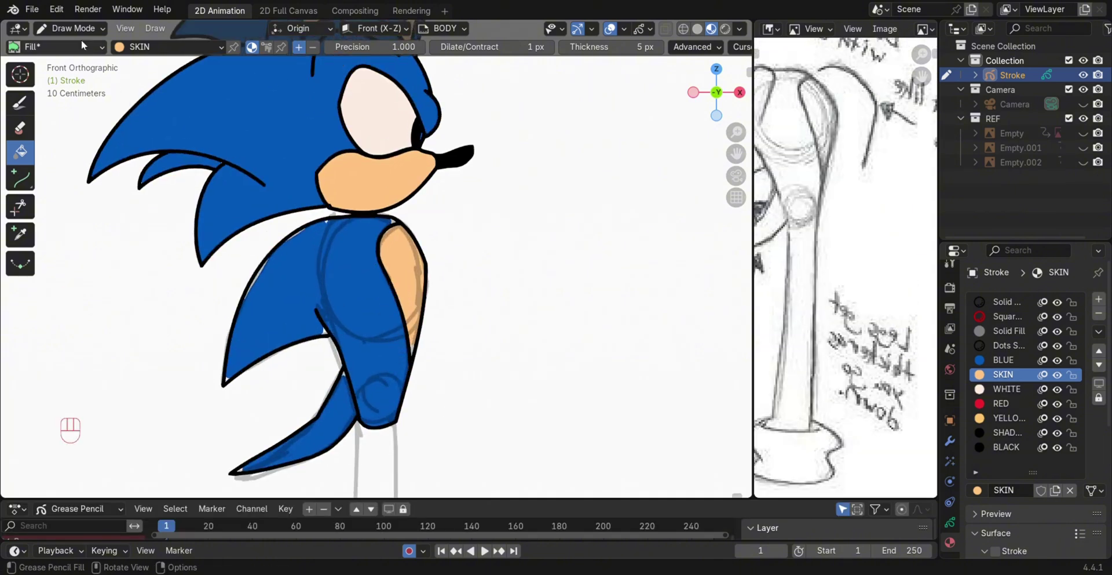
# Use the Grab brush in Sculpt Mode to push the back quill and torso fill edges against their outlines.
pyautogui.press('Tab')
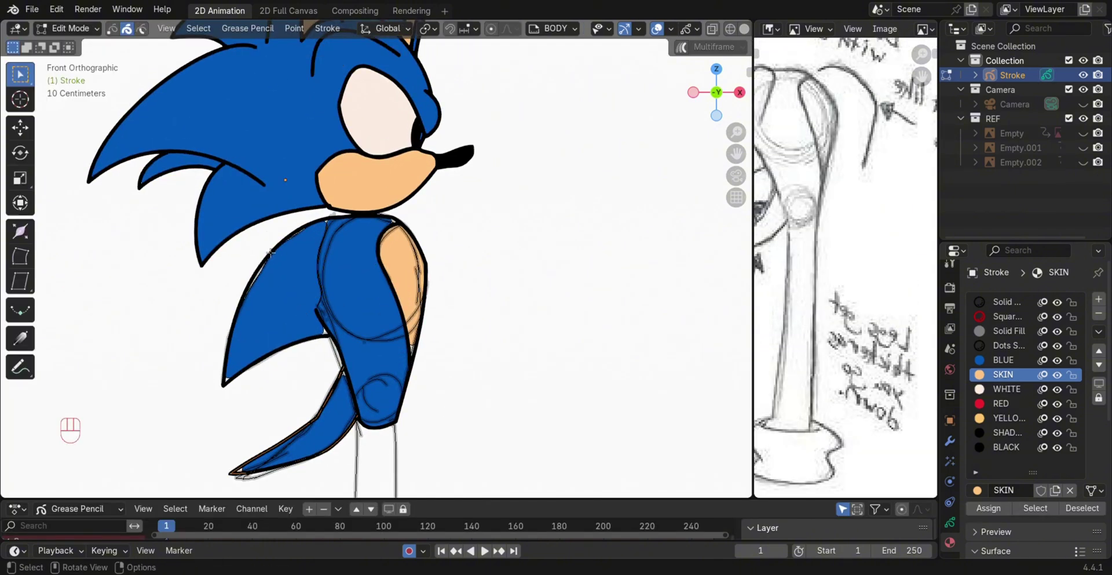
pyautogui.hotkey('ctrl', 'Tab')
pyautogui.click(332, 342)
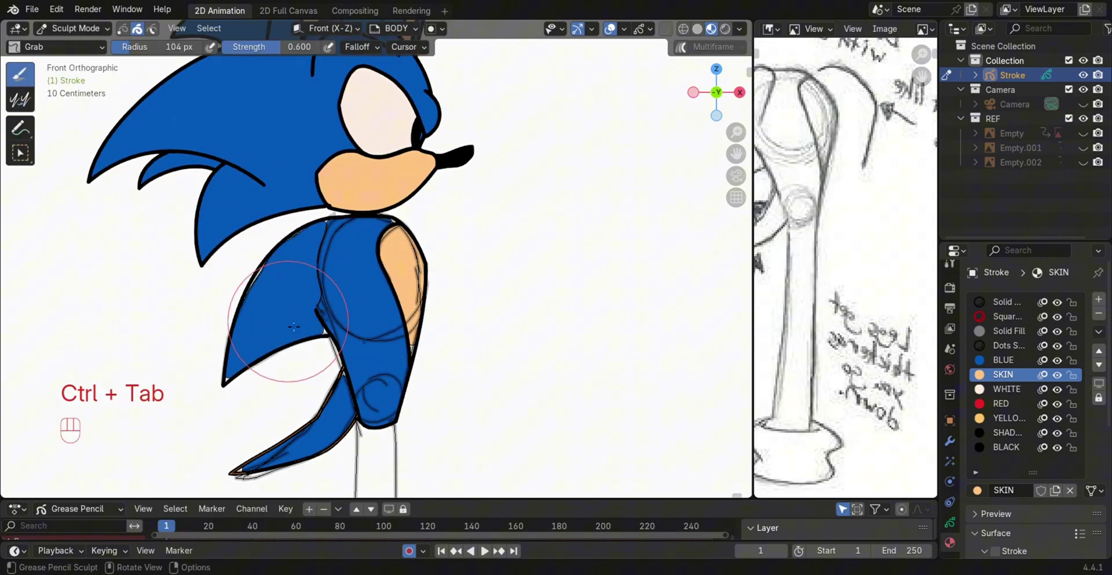
pyautogui.scroll(1, 285, 325)
pyautogui.keyDown('shift'); pyautogui.moveTo(298, 335); pyautogui.dragTo(322, 308, button='middle'); pyautogui.keyUp('shift')
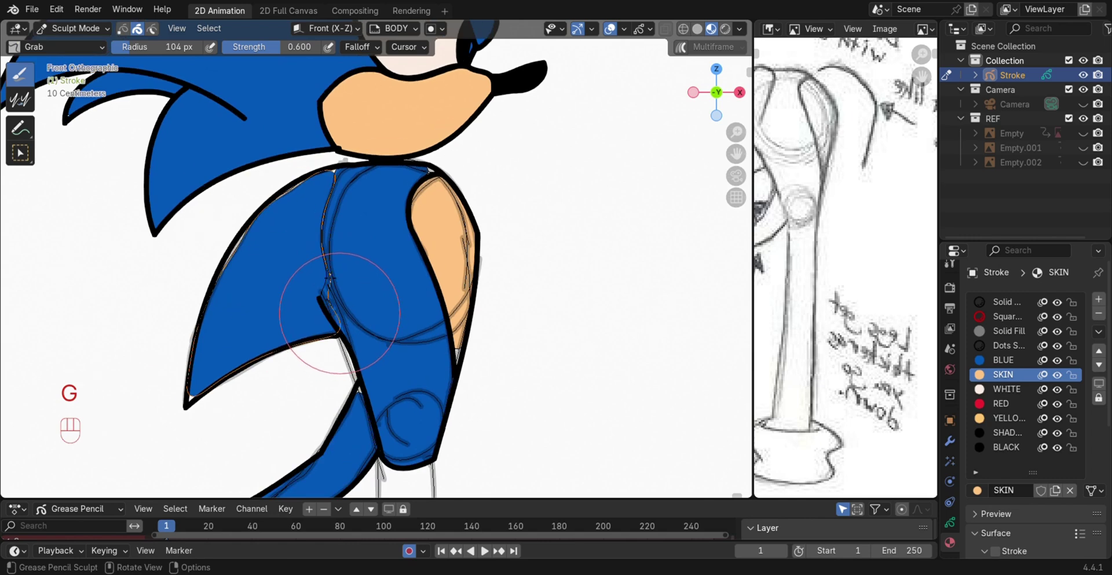
pyautogui.moveTo(327, 183); pyautogui.dragTo(341, 172)
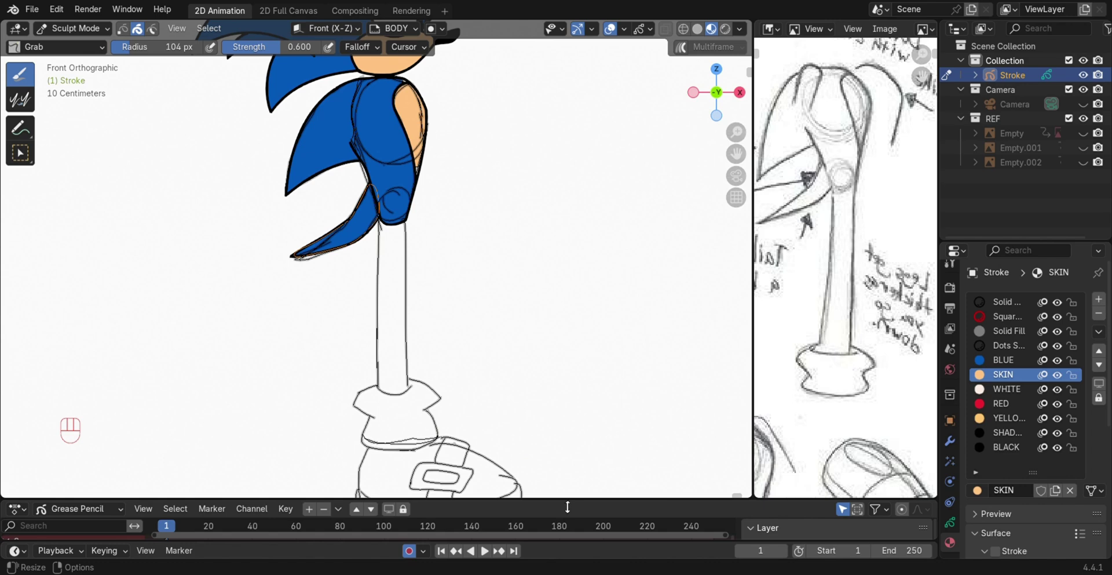
# Add a new Grease Pencil layer named LEGS above the SKETCH layer.
pyautogui.moveTo(566, 501); pyautogui.dragTo(541, 402)
pyautogui.click(30, 465)
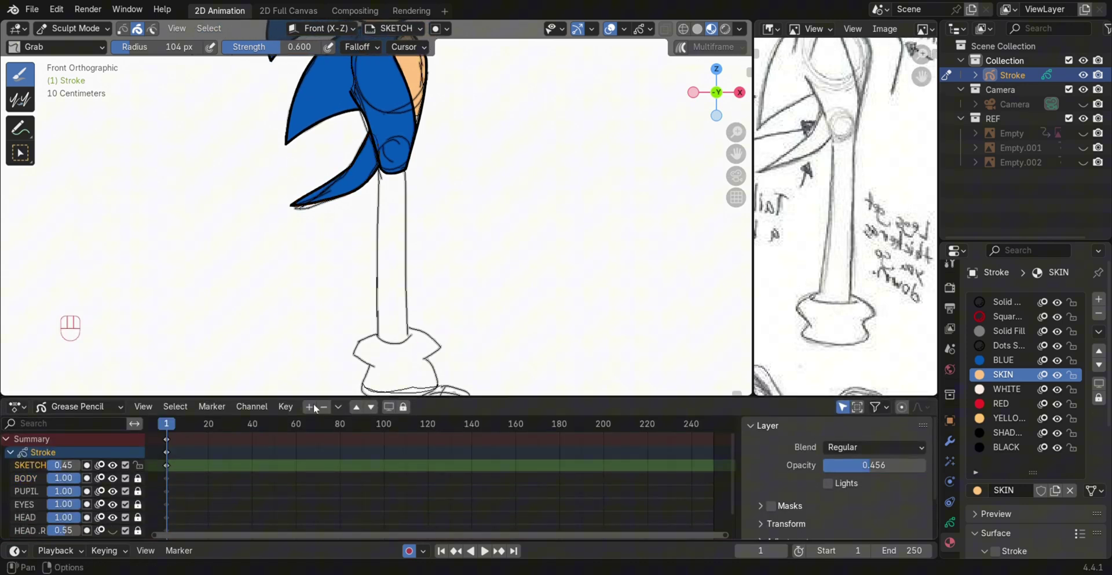
pyautogui.click(308, 406)
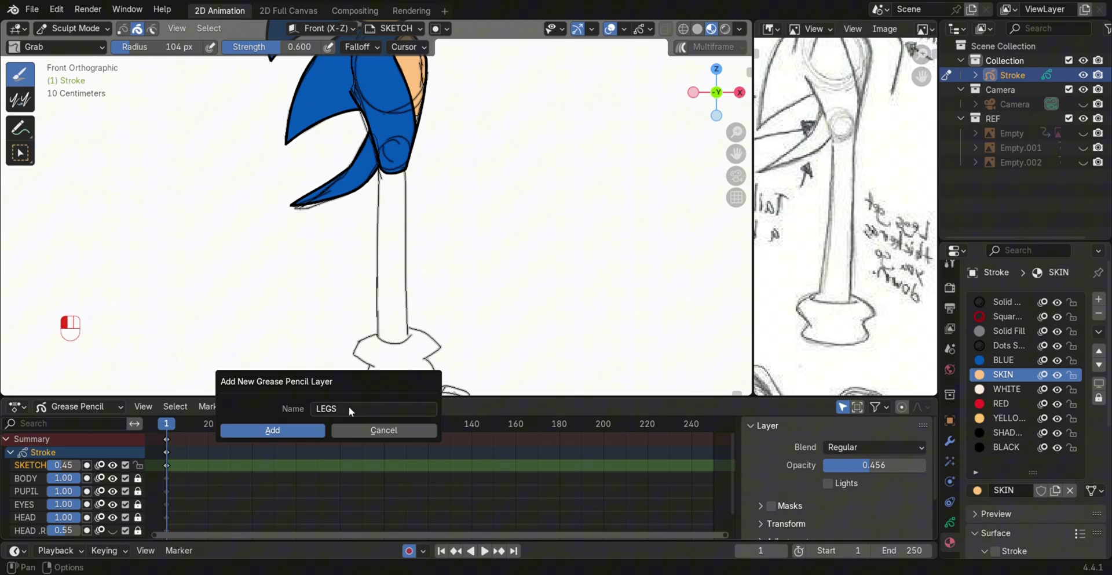
pyautogui.click(310, 429)
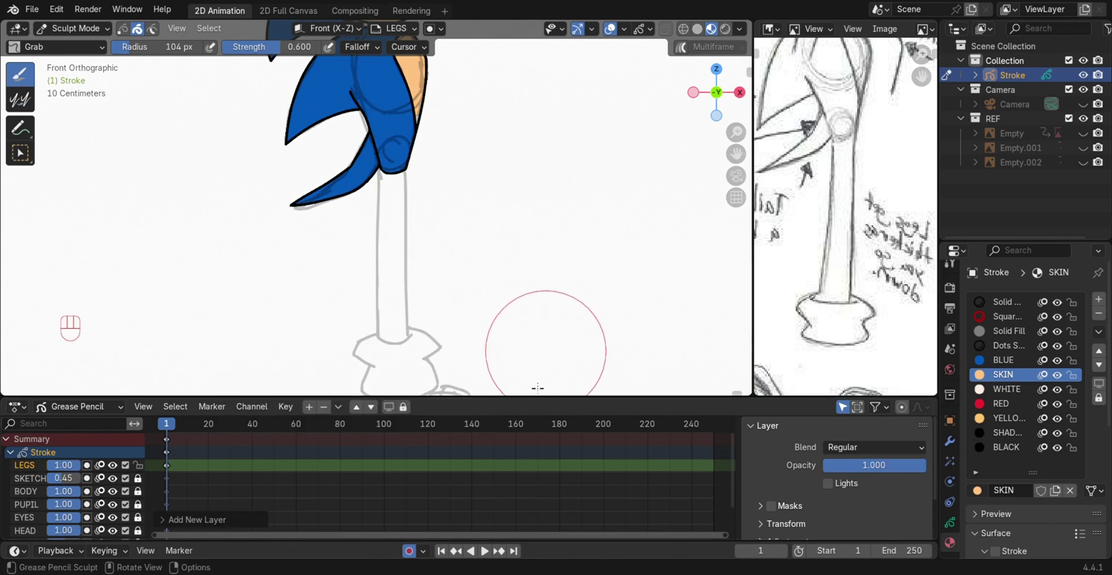
pyautogui.moveTo(522, 399); pyautogui.dragTo(526, 464)
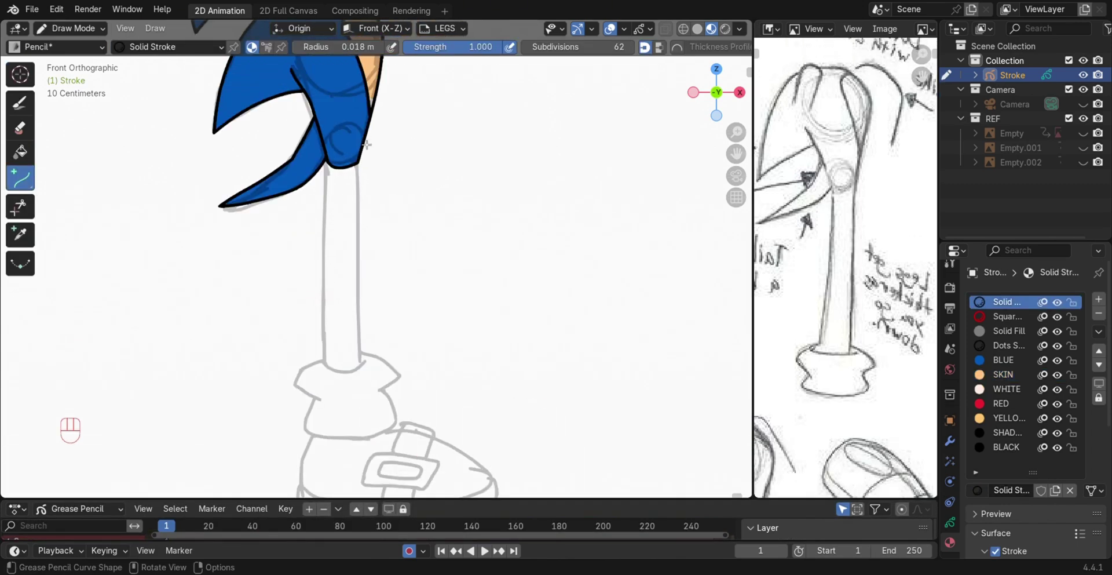
# Trace both long sides of the leg on the LEGS layer with straight curve strokes from the hip to the sock.
pyautogui.moveTo(363, 145); pyautogui.dragTo(360, 362)
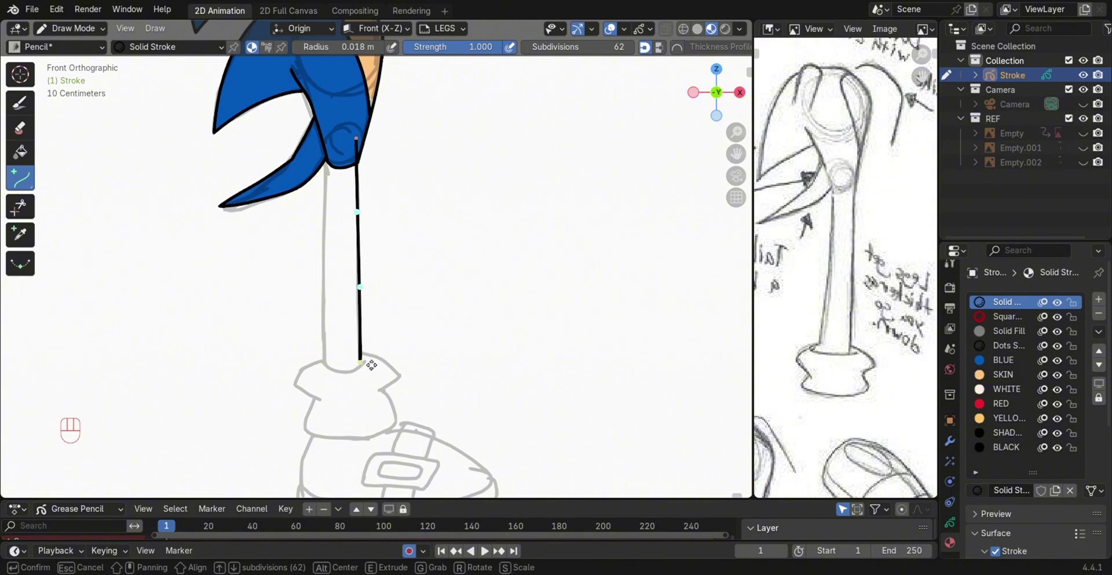
pyautogui.press('Return')
pyautogui.moveTo(330, 146); pyautogui.dragTo(328, 358)
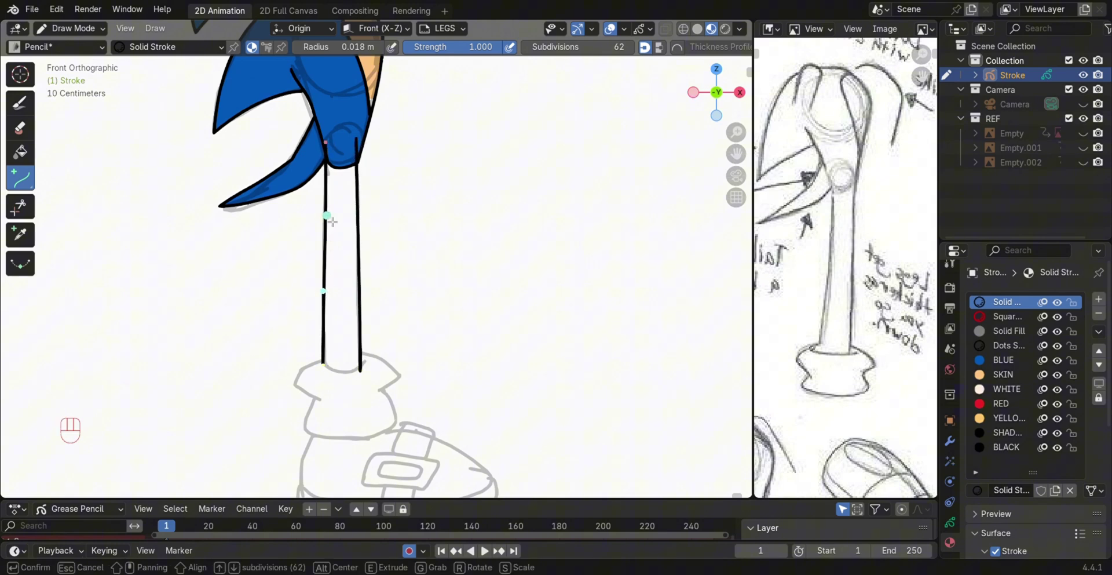
pyautogui.keyDown('shift'); pyautogui.moveTo(370, 382); pyautogui.dragTo(376, 264, button='middle'); pyautogui.keyUp('shift')
pyautogui.press('Return')
# Close the upper end of the leg outline with a short curve stroke and fill the leg with the BLUE material.
pyautogui.moveTo(329, 247)
pyautogui.mouseDown()
pyautogui.moveTo(368, 235)
pyautogui.moveTo(354, 261)
pyautogui.mouseUp()
pyautogui.scroll(3, 324, 246)
pyautogui.moveTo(312, 236); pyautogui.dragTo(303, 261)
pyautogui.press('Return')
pyautogui.scroll(-2, 348, 263)
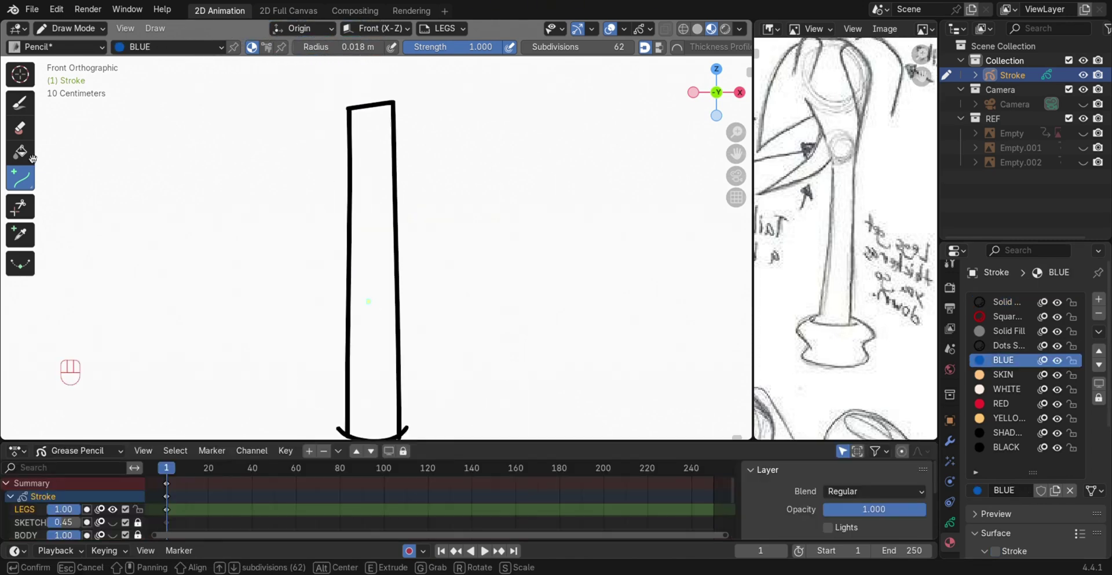
pyautogui.click(20, 152)
pyautogui.click(368, 271)
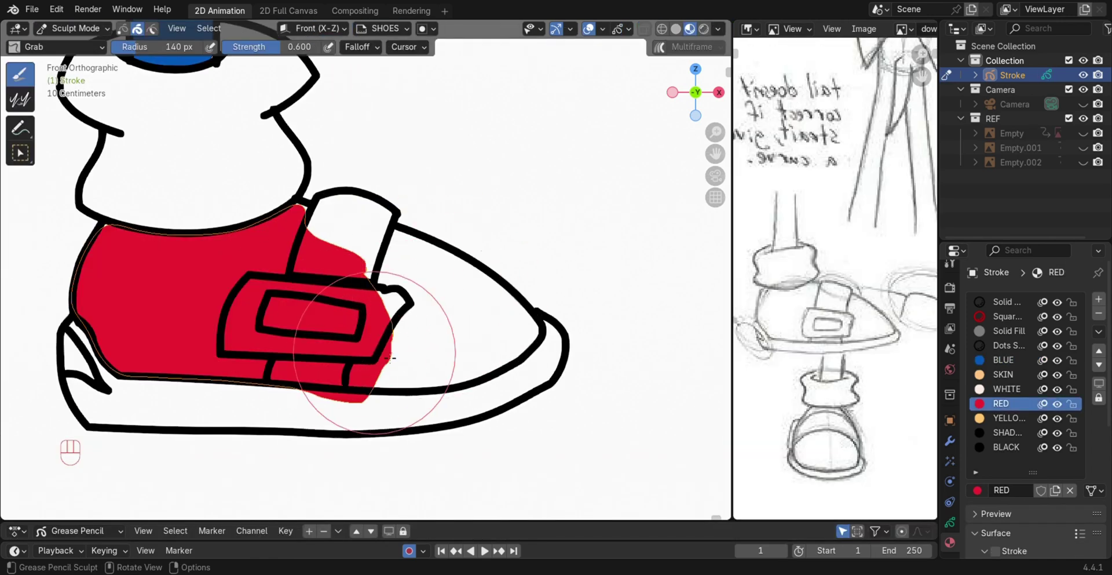
# Use the Grab brush in Sculpt Mode to stretch the shoe's red fill out to the toe and upper outline.
pyautogui.moveTo(322, 373); pyautogui.dragTo(417, 336)
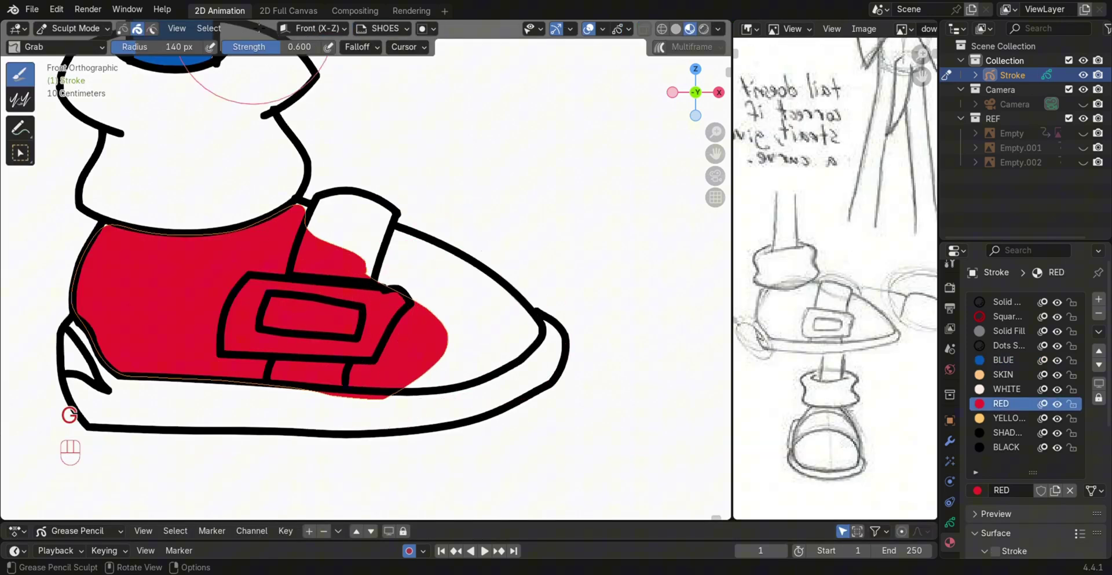
pyautogui.moveTo(263, 53); pyautogui.dragTo(316, 54)
pyautogui.moveTo(372, 405); pyautogui.dragTo(369, 394)
pyautogui.moveTo(428, 348); pyautogui.dragTo(538, 333)
pyautogui.moveTo(331, 257); pyautogui.dragTo(353, 225)
pyautogui.moveTo(434, 307)
pyautogui.mouseDown()
pyautogui.moveTo(499, 264)
pyautogui.moveTo(509, 318)
pyautogui.moveTo(380, 216)
pyautogui.mouseUp()
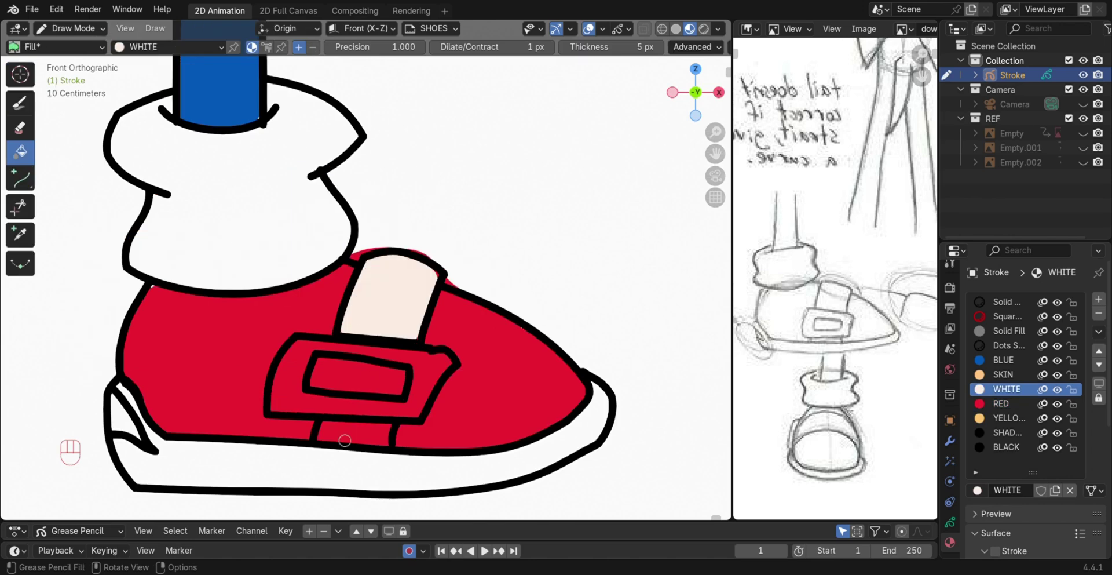
# Fill the strap piece below the shoe buckle with WHITE and make SKIN the active material.
pyautogui.click(354, 434)
pyautogui.click(1003, 374)
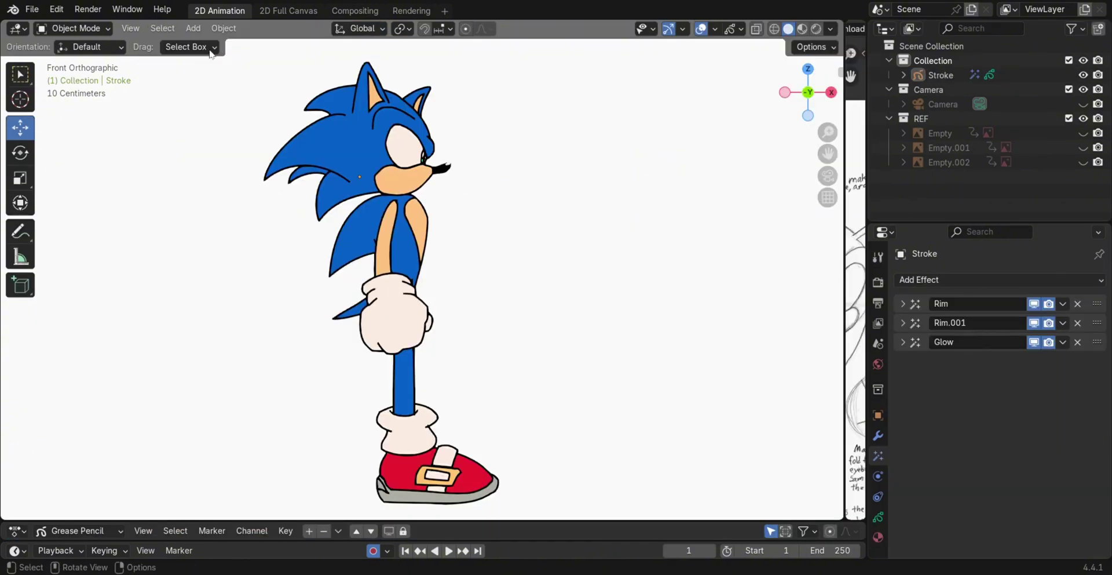
# Add a single-bone armature and move it to the character's hips.
pyautogui.click(195, 29)
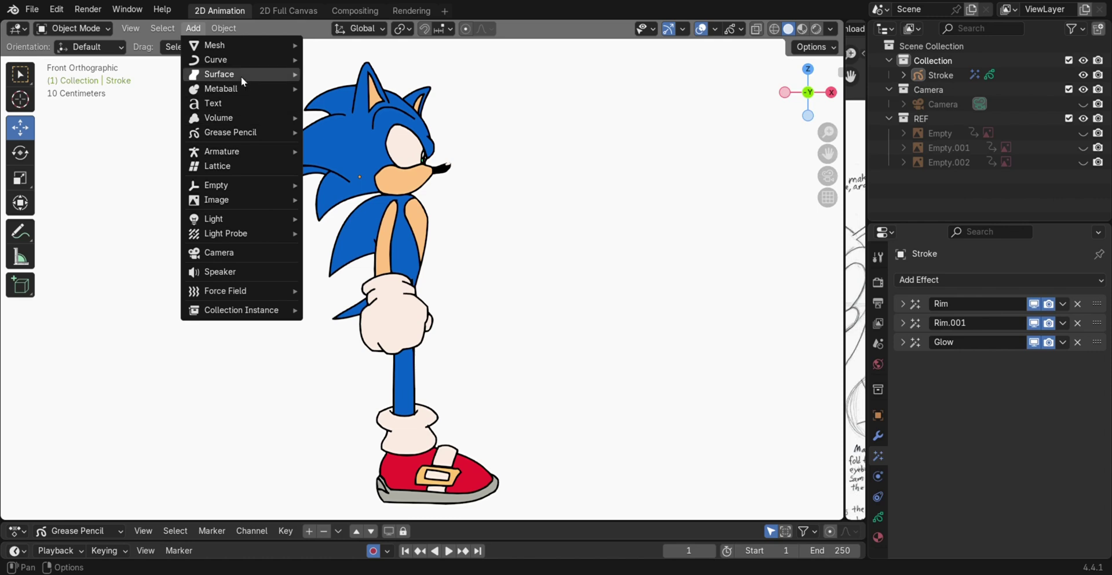
pyautogui.moveTo(238, 155)
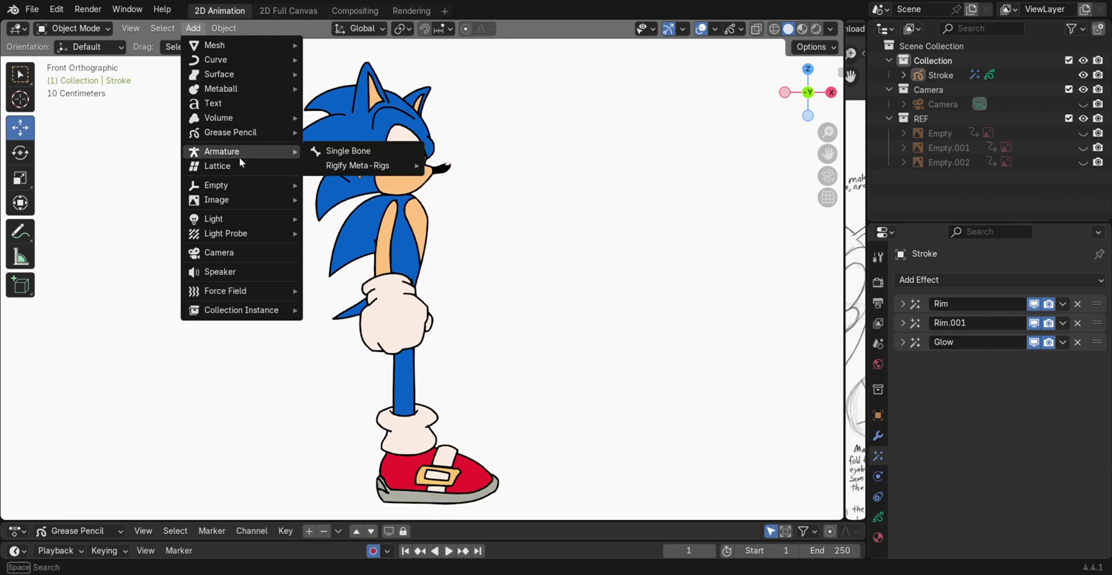
pyautogui.click(324, 155)
pyautogui.press('g')
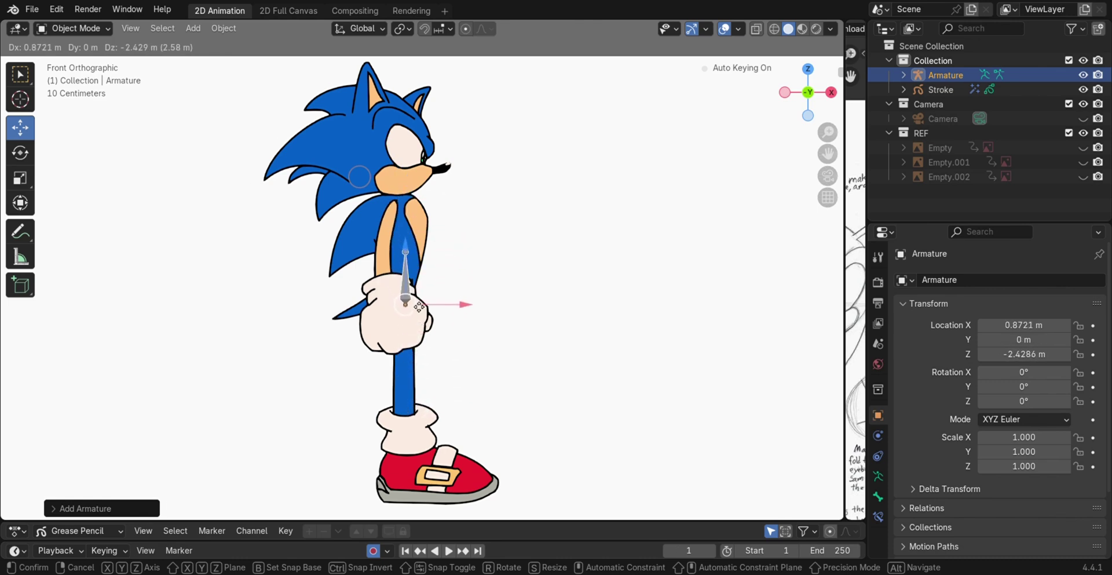
pyautogui.click(419, 306)
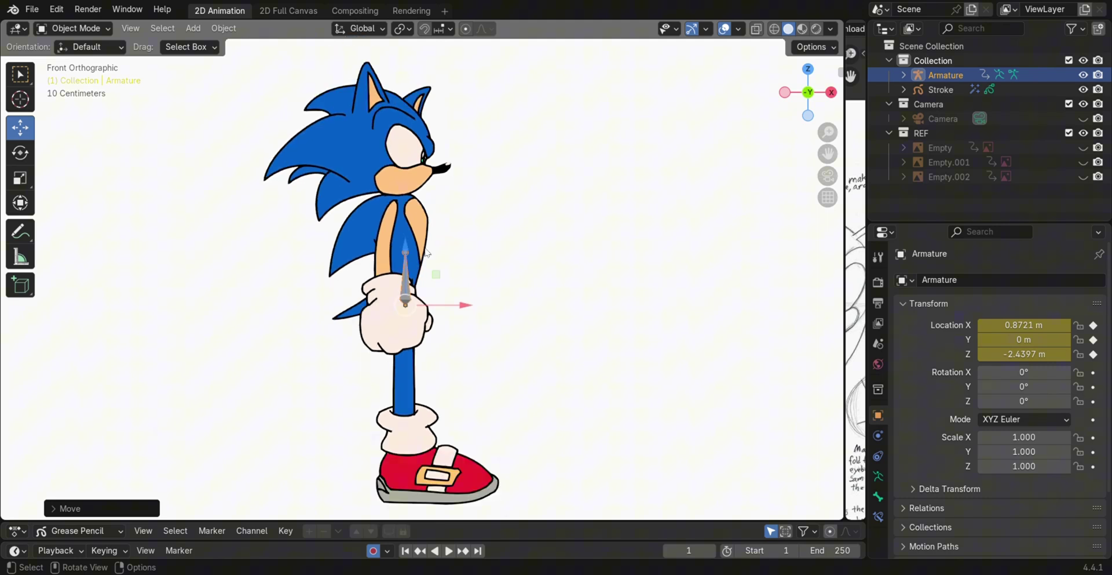
# Raise the bone's upper end about 0.88 m along Z to the base of the neck in Edit Mode.
pyautogui.press('Tab')
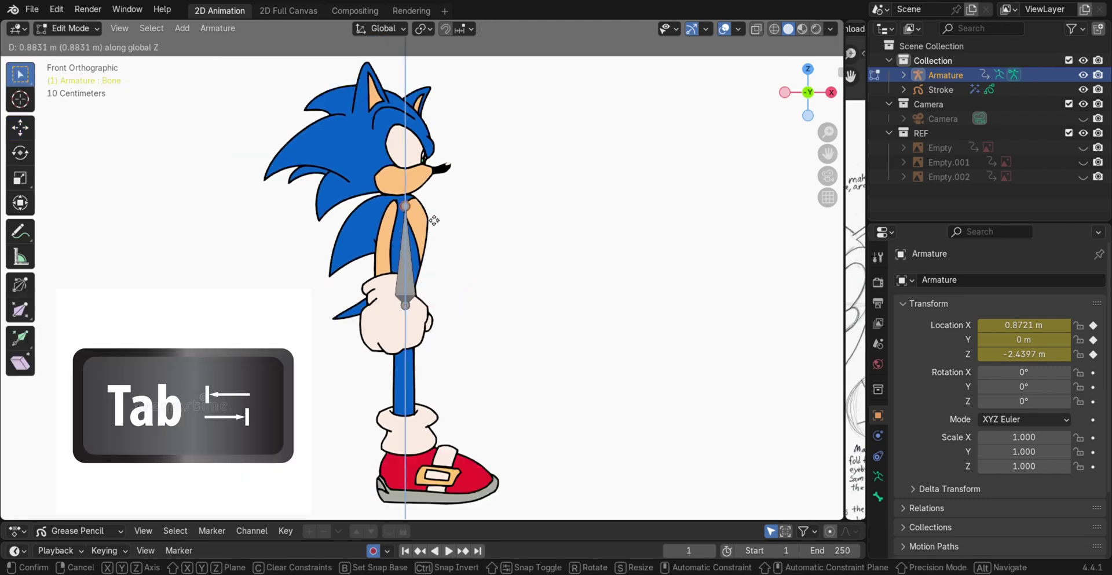
pyautogui.keyDown('shift'); pyautogui.moveTo(501, 262); pyautogui.dragTo(472, 282, button='middle'); pyautogui.keyUp('shift')
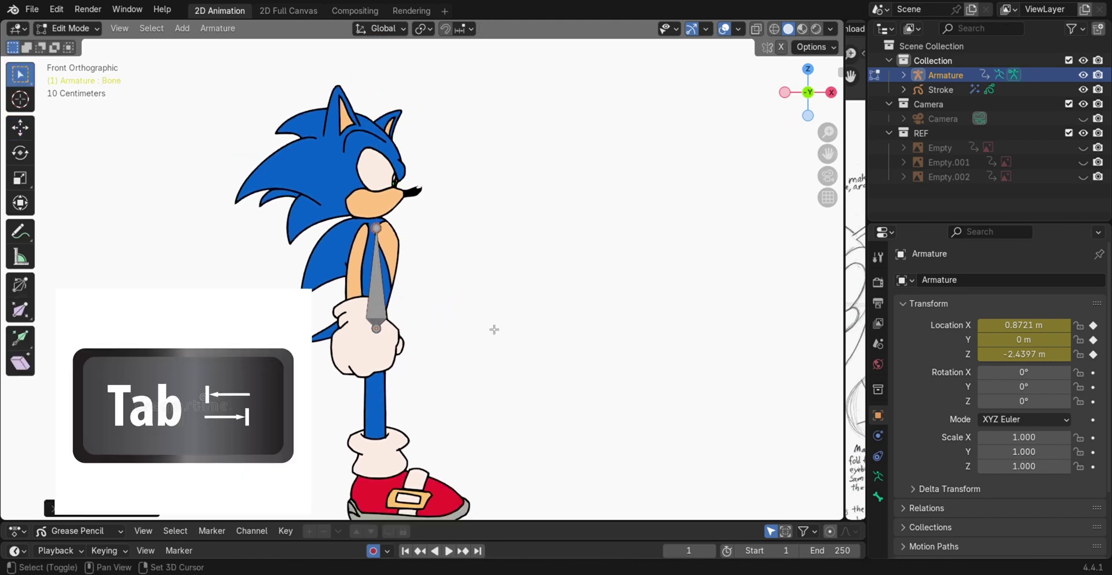
pyautogui.keyDown('shift'); pyautogui.moveTo(493, 370); pyautogui.dragTo(489, 323, button='middle'); pyautogui.keyUp('shift')
pyautogui.moveTo(542, 521); pyautogui.dragTo(542, 440)
# Return to Object Mode and enable Names and In Front in the armature's viewport display settings.
pyautogui.click(83, 29)
pyautogui.click(80, 45)
pyautogui.click(316, 168)
pyautogui.scroll(-4, 93, 503)
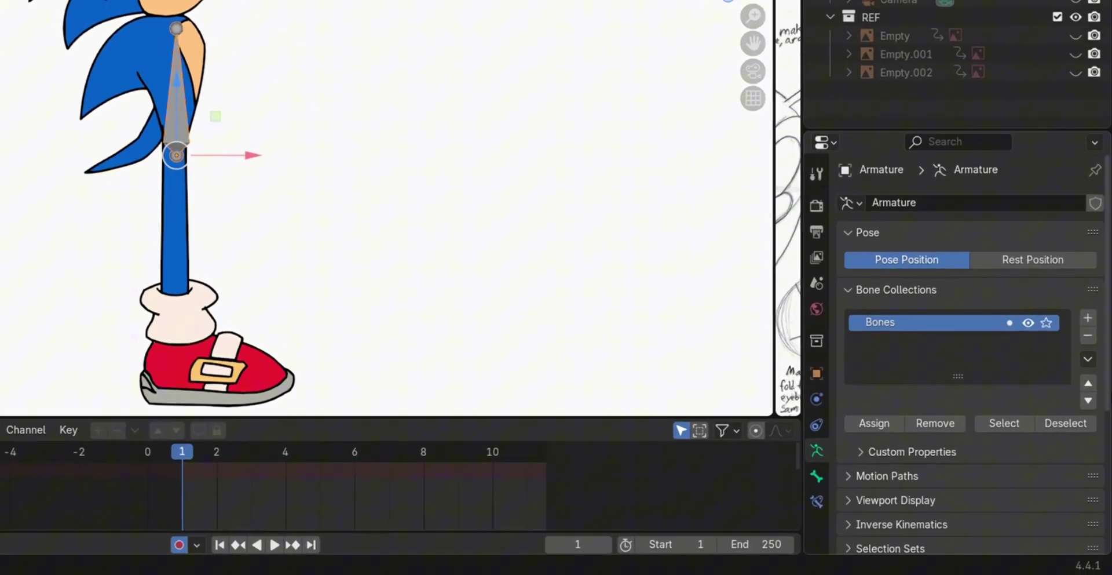
pyautogui.scroll(-8, 1089, 376)
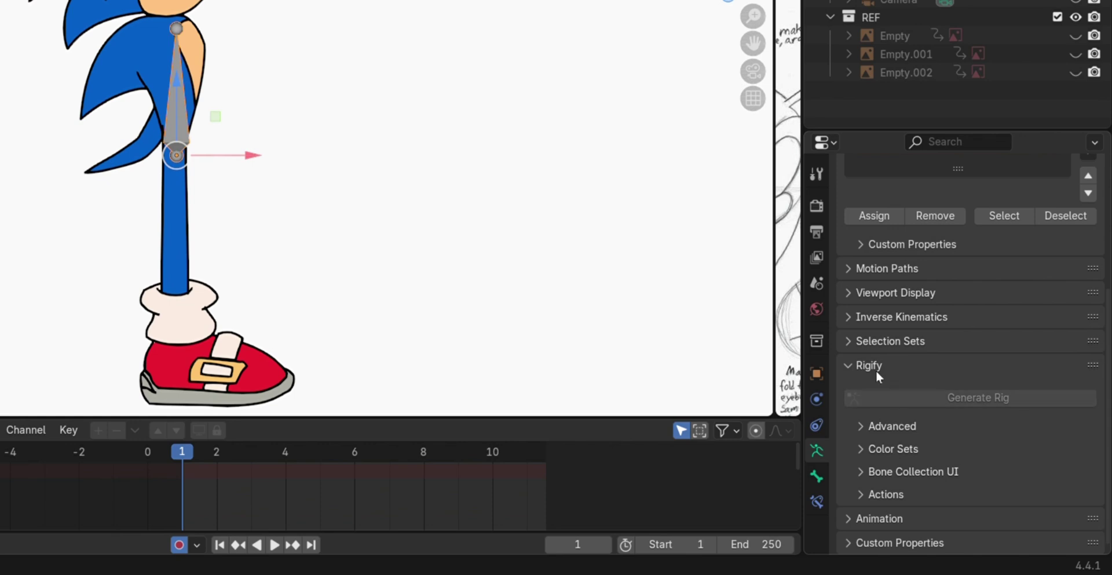
pyautogui.click(881, 292)
pyautogui.scroll(-5, 1092, 331)
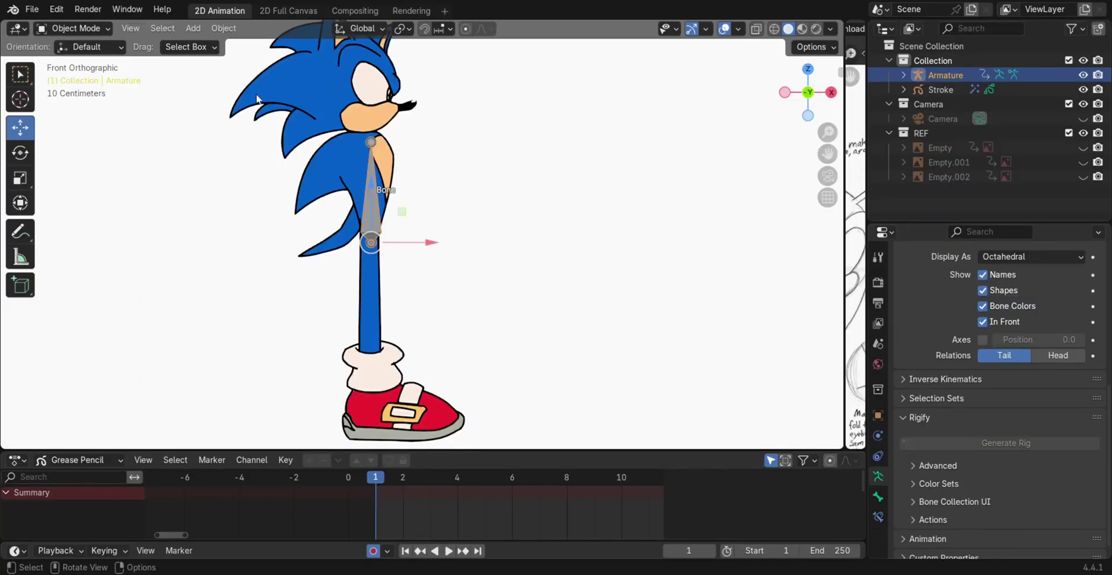
# Extrude a head bone about 2.1 m up along Z from the torso bone's neck joint in Edit Mode.
pyautogui.click(67, 27)
pyautogui.click(106, 60)
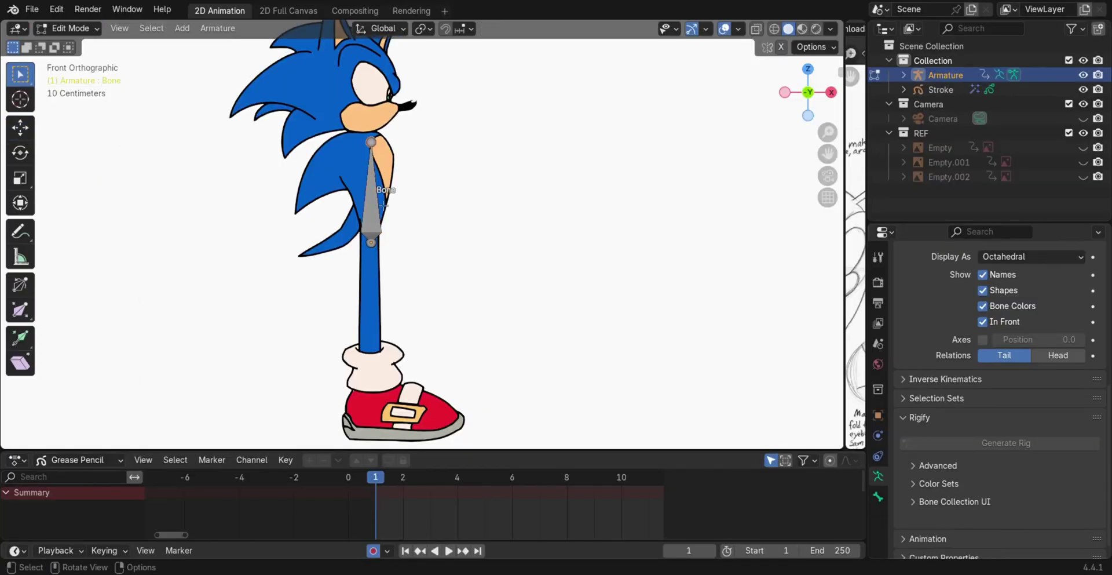
pyautogui.keyDown('shift'); pyautogui.moveTo(384, 190); pyautogui.dragTo(376, 270, button='middle'); pyautogui.keyUp('shift')
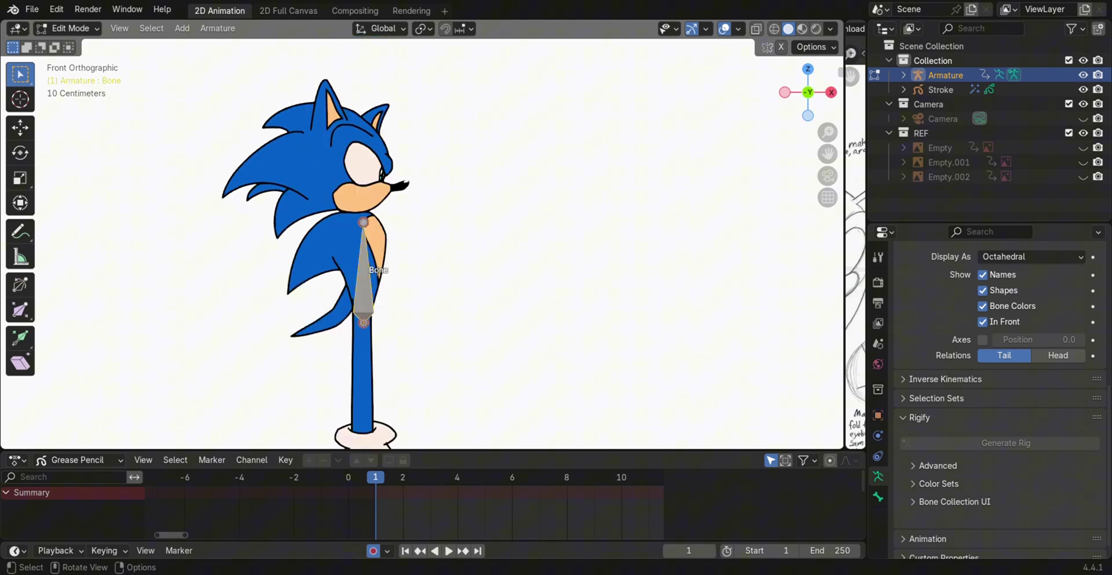
pyautogui.click(366, 228)
pyautogui.press('e')
pyautogui.press('z')
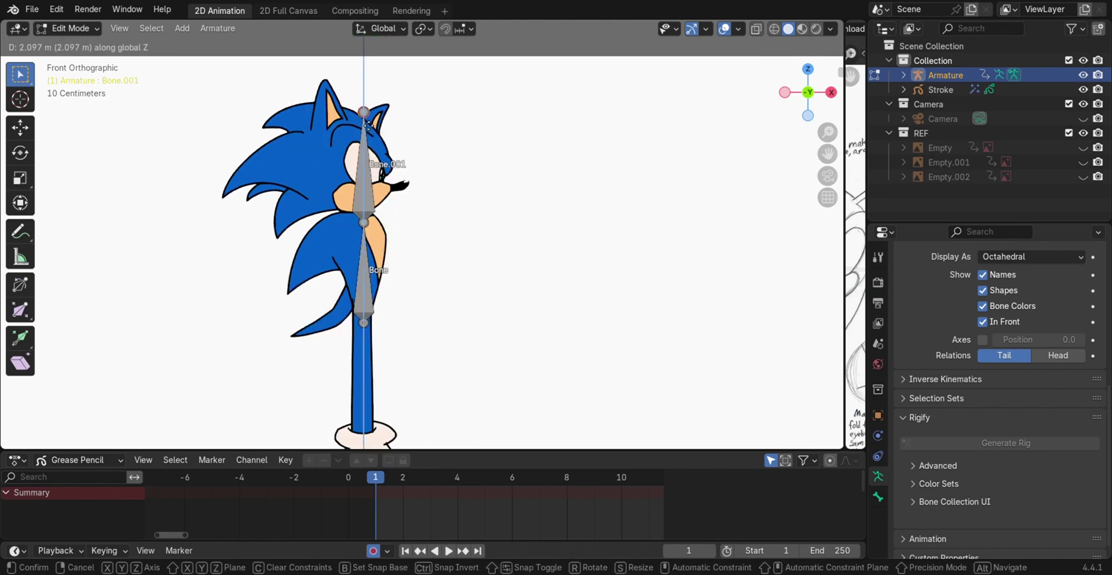
pyautogui.click(364, 120)
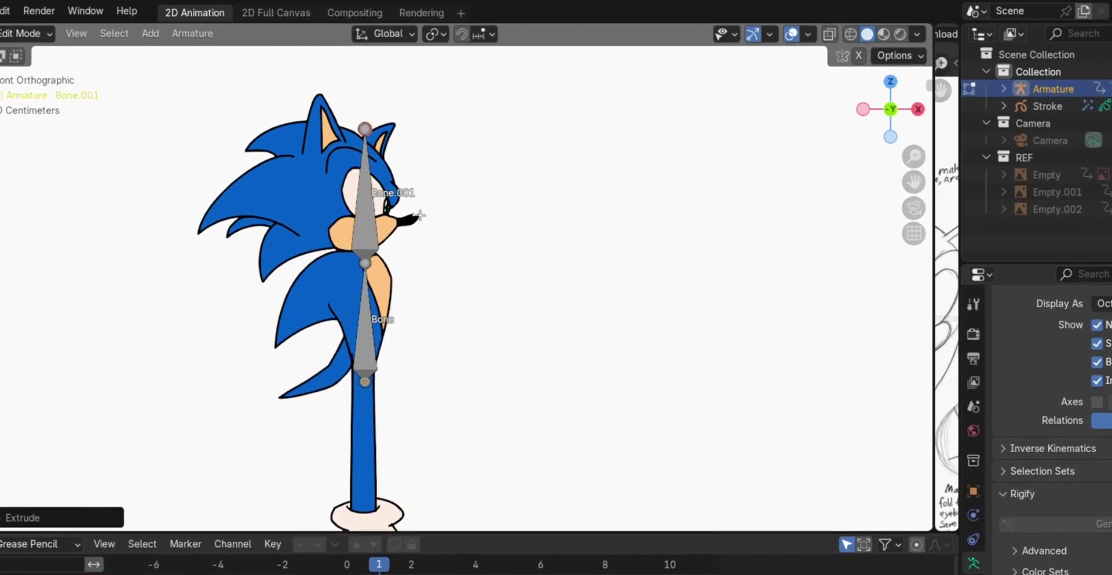
# Subdivide the torso bone into two bones.
pyautogui.click(359, 319)
pyautogui.scroll(2, 435, 362)
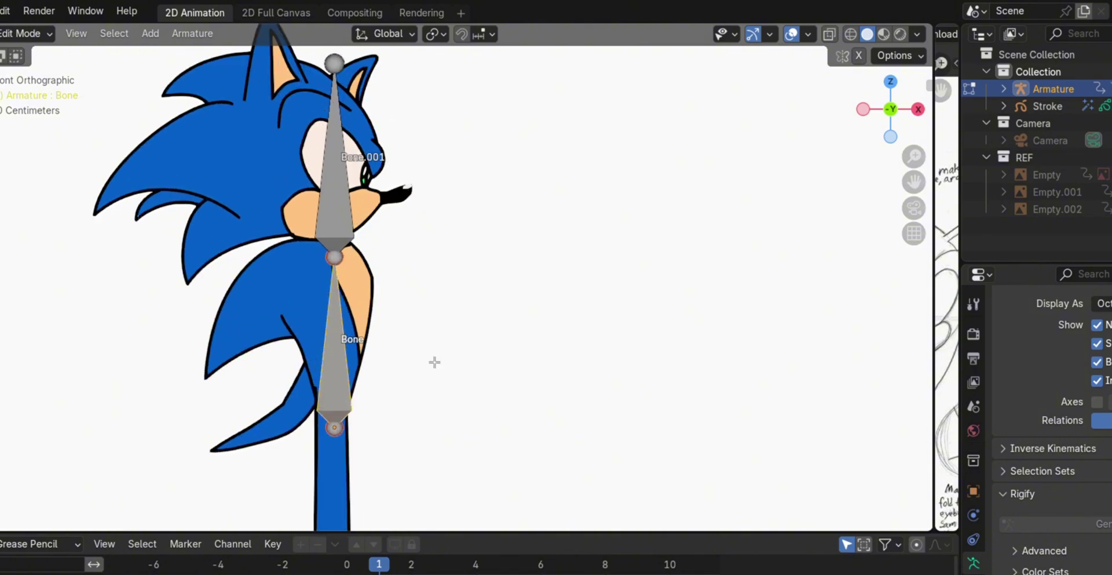
pyautogui.rightClick(336, 343)
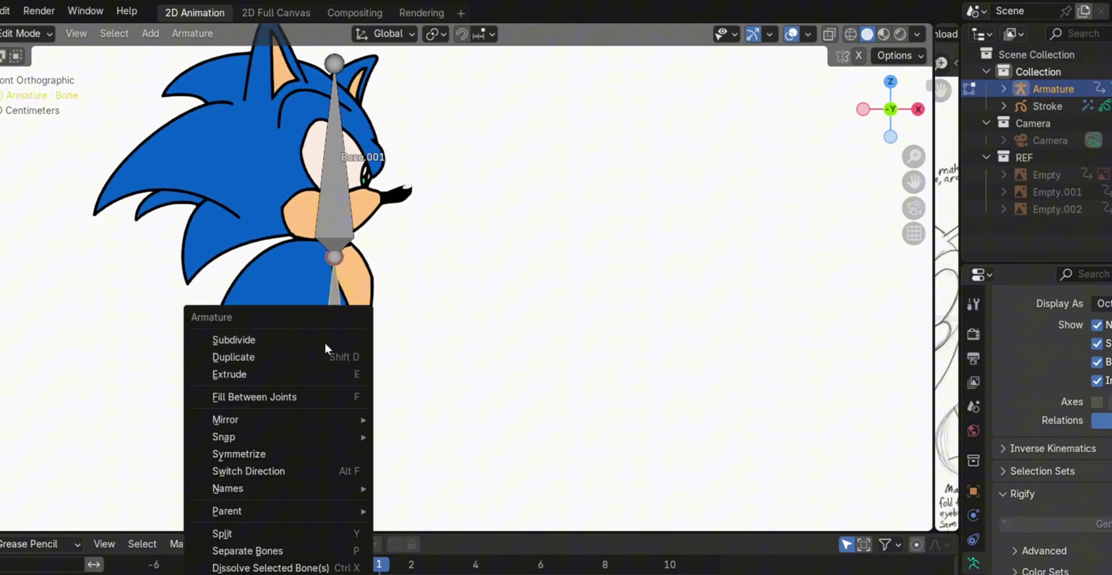
pyautogui.click(338, 342)
pyautogui.click(336, 294)
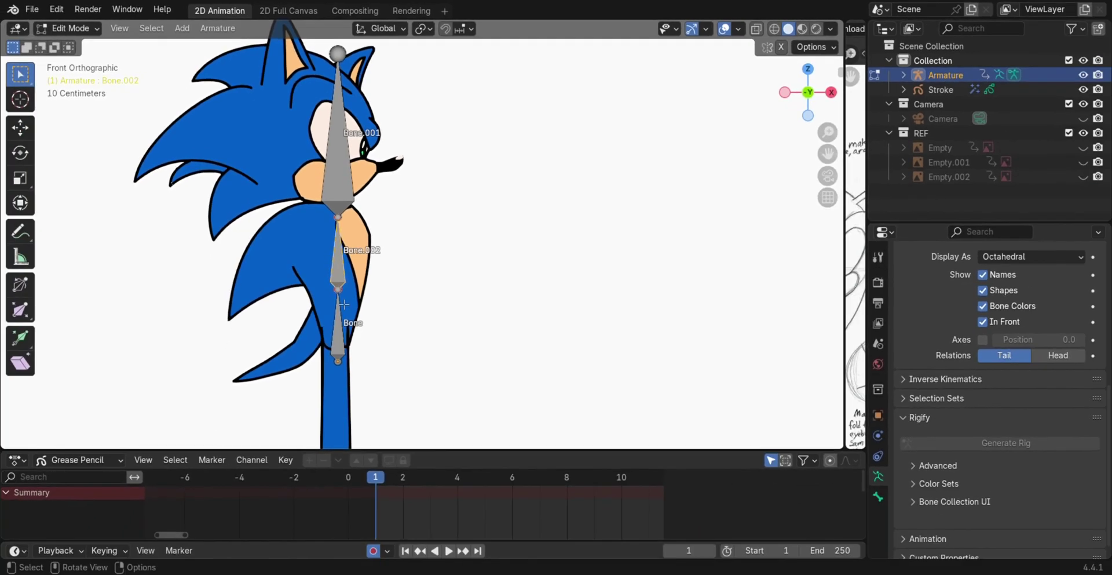
# Duplicate the lower torso bone and move the copy along X to the front of the body.
pyautogui.keyDown('shift'); pyautogui.moveTo(402, 437); pyautogui.dragTo(405, 400, button='middle'); pyautogui.keyUp('shift')
pyautogui.scroll(-2, 386, 390)
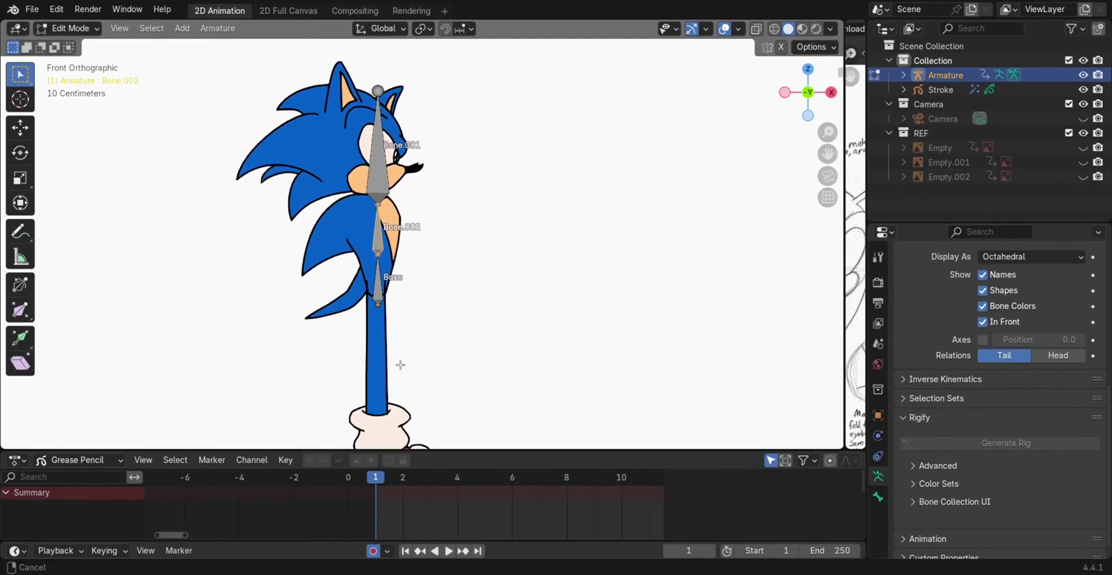
pyautogui.keyDown('shift'); pyautogui.moveTo(400, 364); pyautogui.dragTo(393, 351, button='middle'); pyautogui.keyUp('shift')
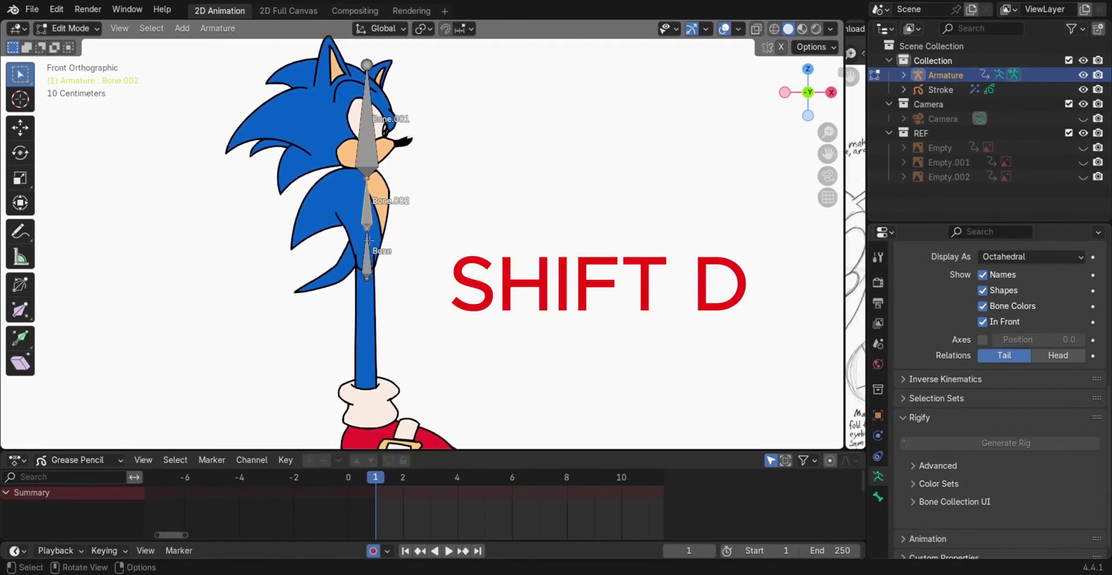
pyautogui.click(368, 275)
pyautogui.scroll(1, 386, 316)
pyautogui.hotkey('shift', 'd')
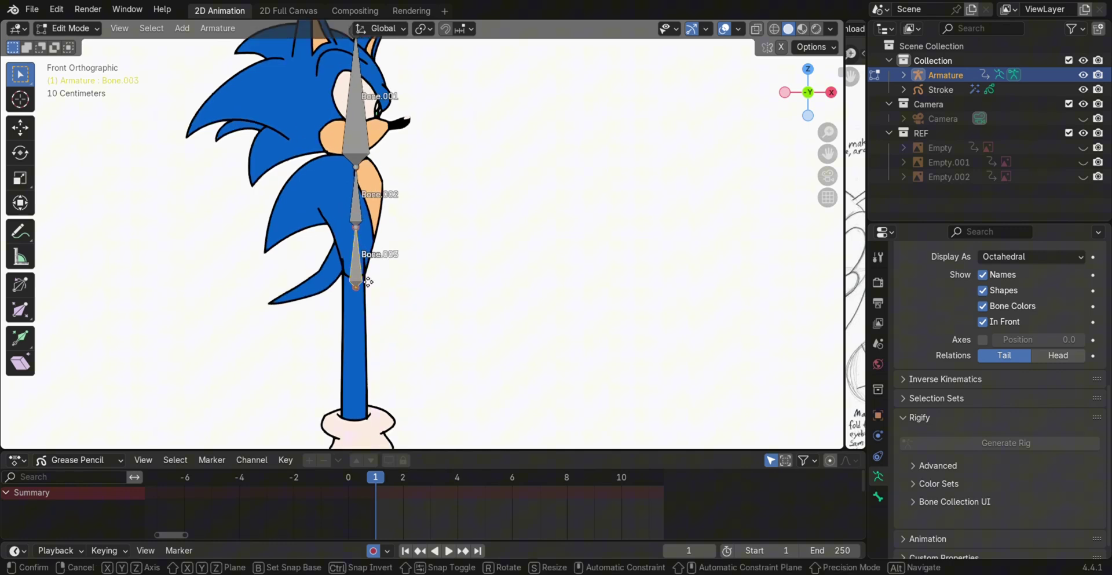
pyautogui.press('x')
pyautogui.click(417, 282)
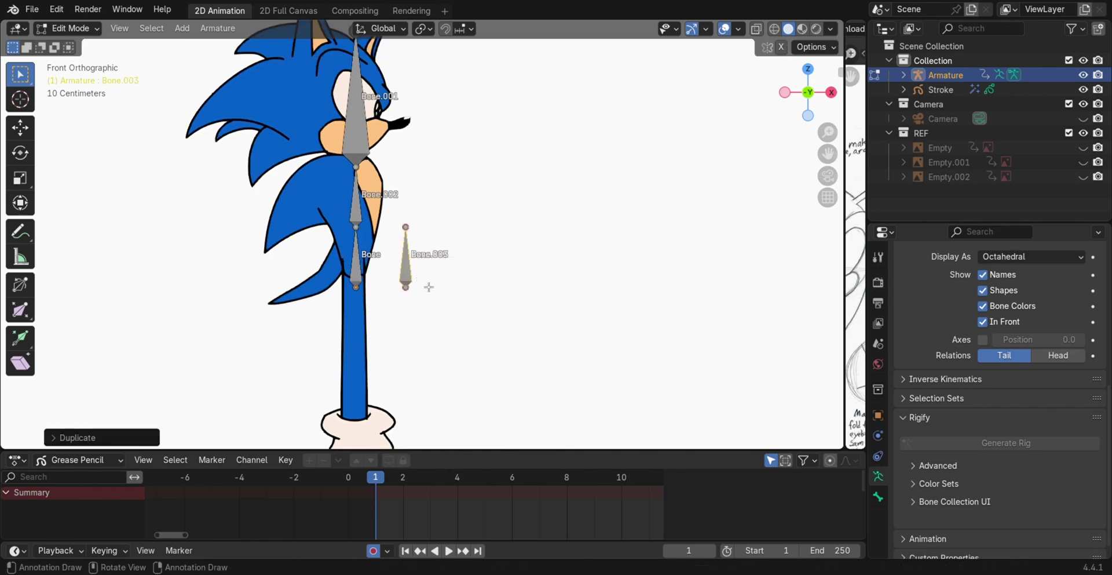
# Switch the duplicated bone's direction and move it along Z and X onto the upper leg below the hip.
pyautogui.hotkey('alt', 'f')
pyautogui.press('g')
pyautogui.press('z')
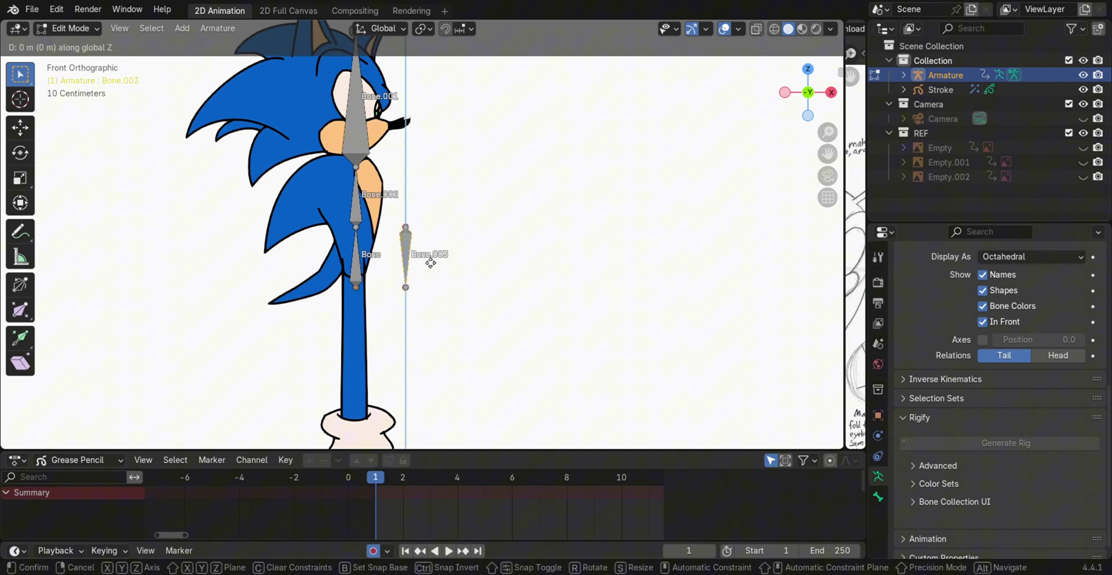
pyautogui.click(484, 337)
pyautogui.press('g')
pyautogui.press('z')
pyautogui.click(442, 336)
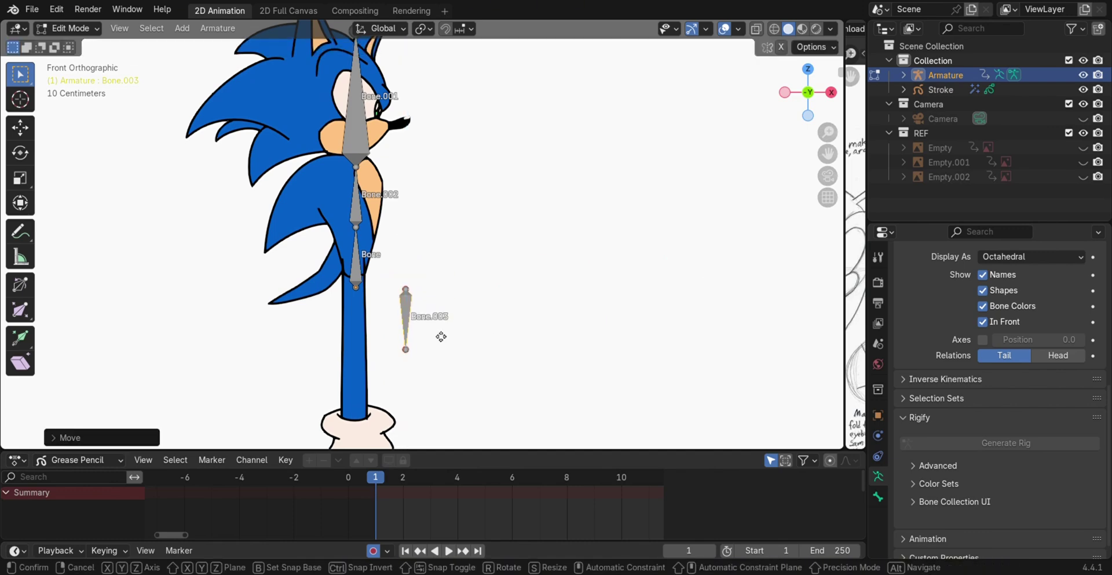
pyautogui.press('g')
pyautogui.press('x')
pyautogui.click(391, 336)
# Extrude a lower leg bone about 2.08 m down along Z from the upper leg bone into the shoe.
pyautogui.keyDown('shift'); pyautogui.moveTo(417, 355); pyautogui.dragTo(405, 290, button='middle'); pyautogui.keyUp('shift')
pyautogui.click(346, 285)
pyautogui.press('e')
pyautogui.press('z')
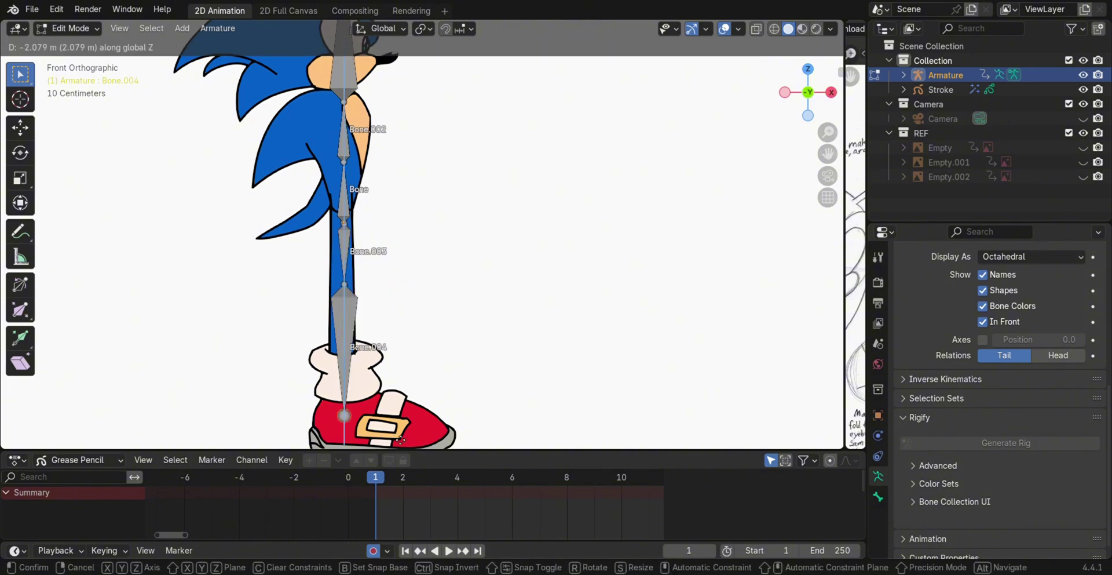
pyautogui.click(404, 21)
# Extrude a foot bone along X from the ankle joint toward the shoe's toe.
pyautogui.keyDown('shift'); pyautogui.moveTo(434, 321); pyautogui.dragTo(424, 186, button='middle'); pyautogui.keyUp('shift')
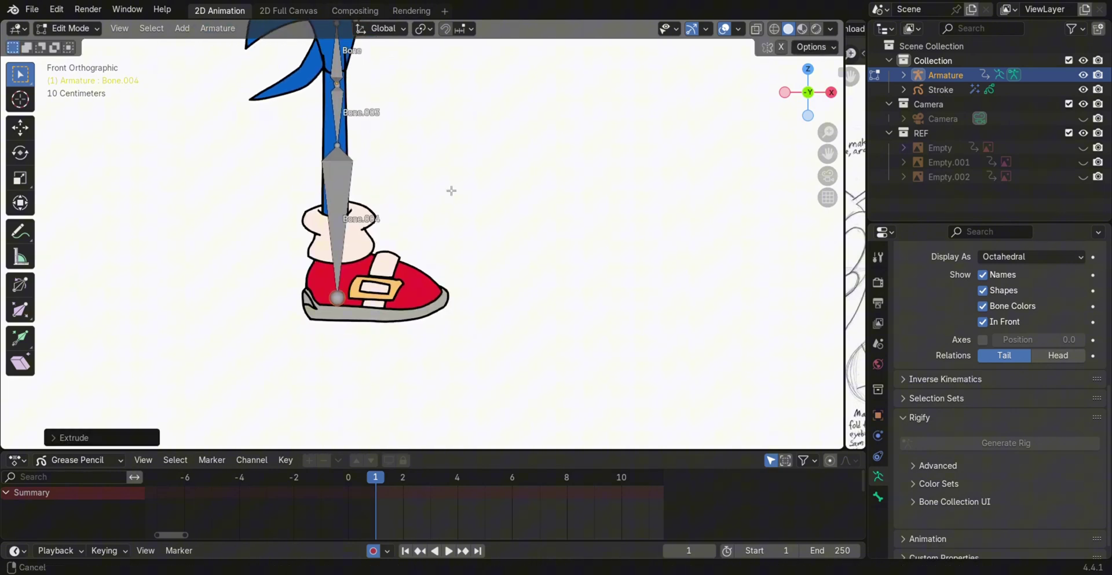
pyautogui.press('e')
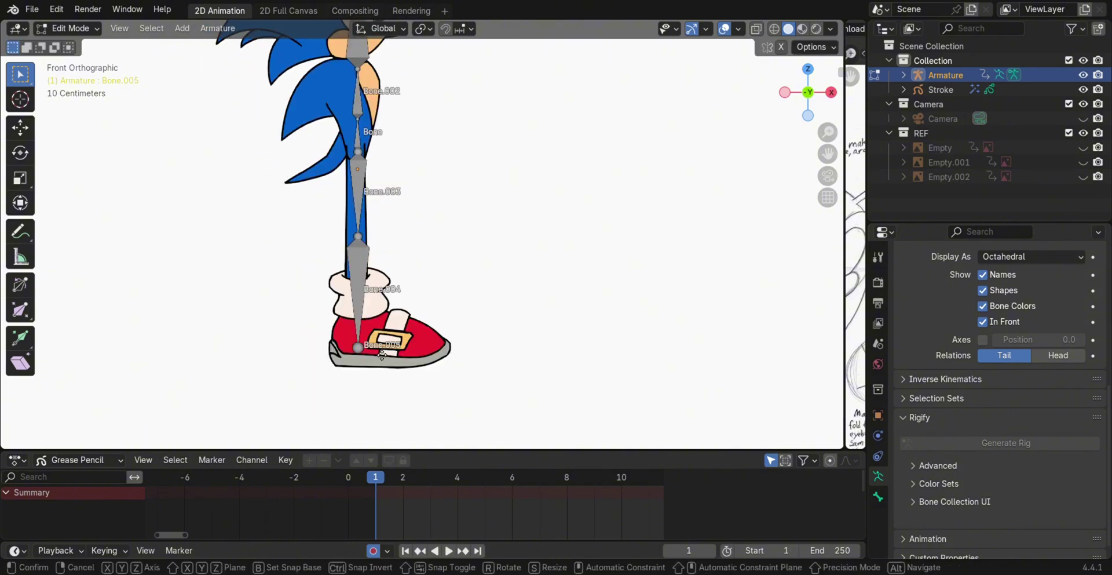
pyautogui.press('x')
pyautogui.click(490, 356)
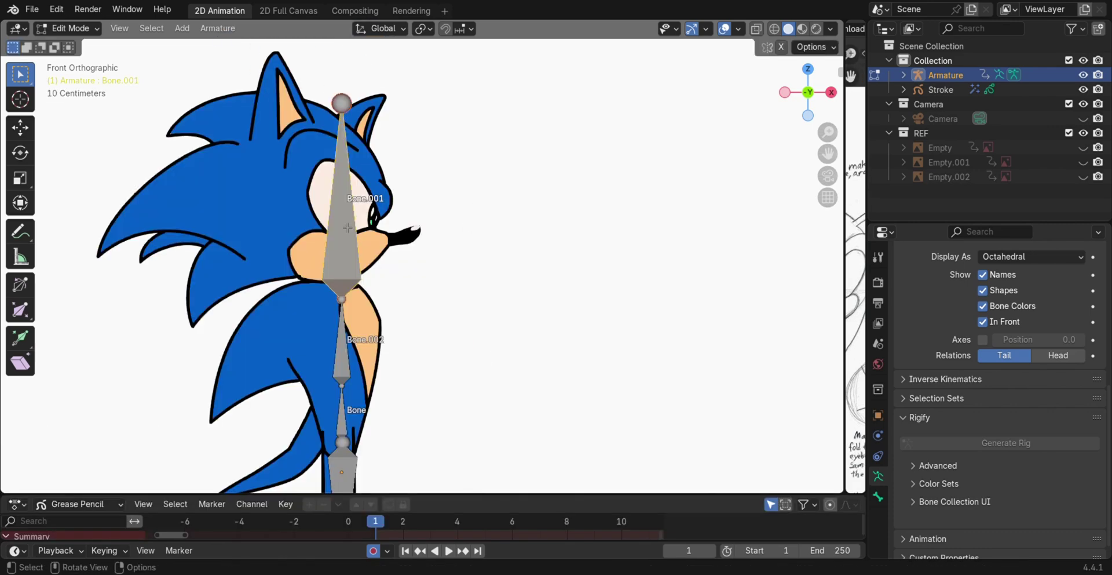
# Rename the head bone HEAD and the upper torso bone just below it BODY.
pyautogui.press('F2')
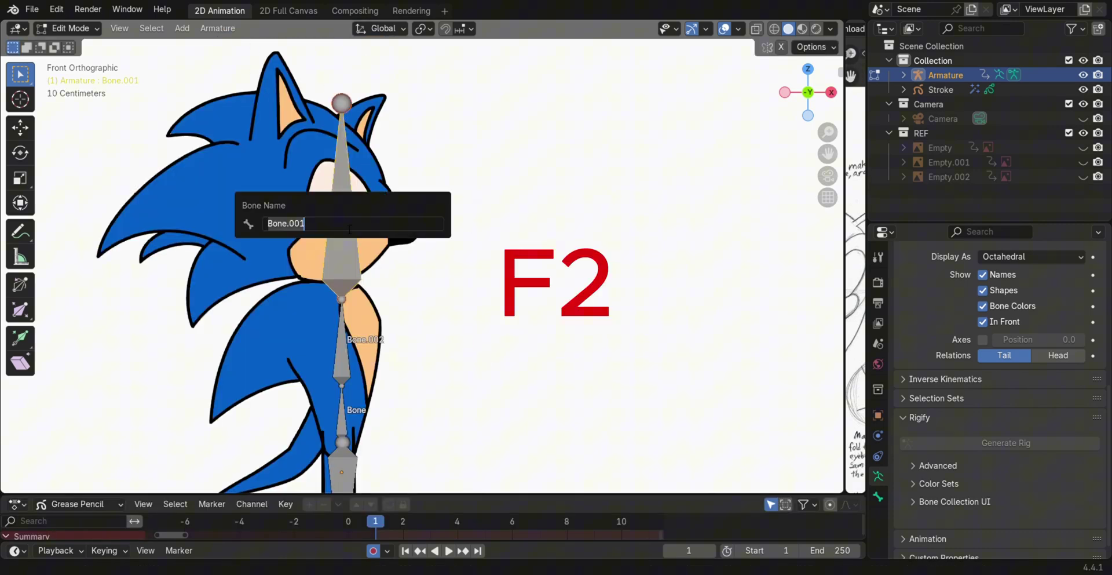
pyautogui.write('HEAD')
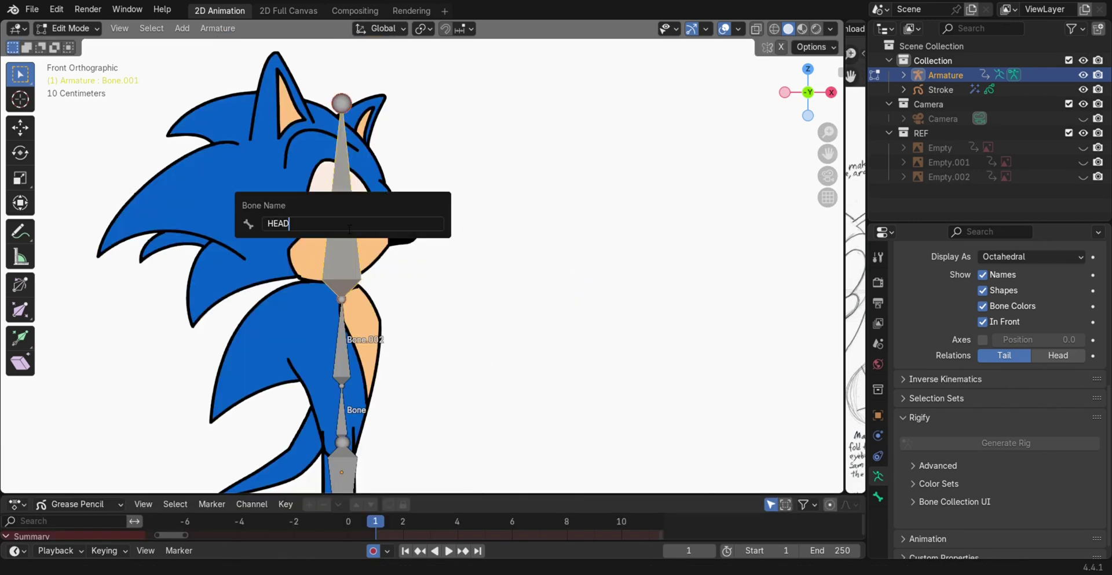
pyautogui.press('Return')
pyautogui.keyDown('shift'); pyautogui.moveTo(348, 227); pyautogui.dragTo(329, 190, button='middle'); pyautogui.keyUp('shift')
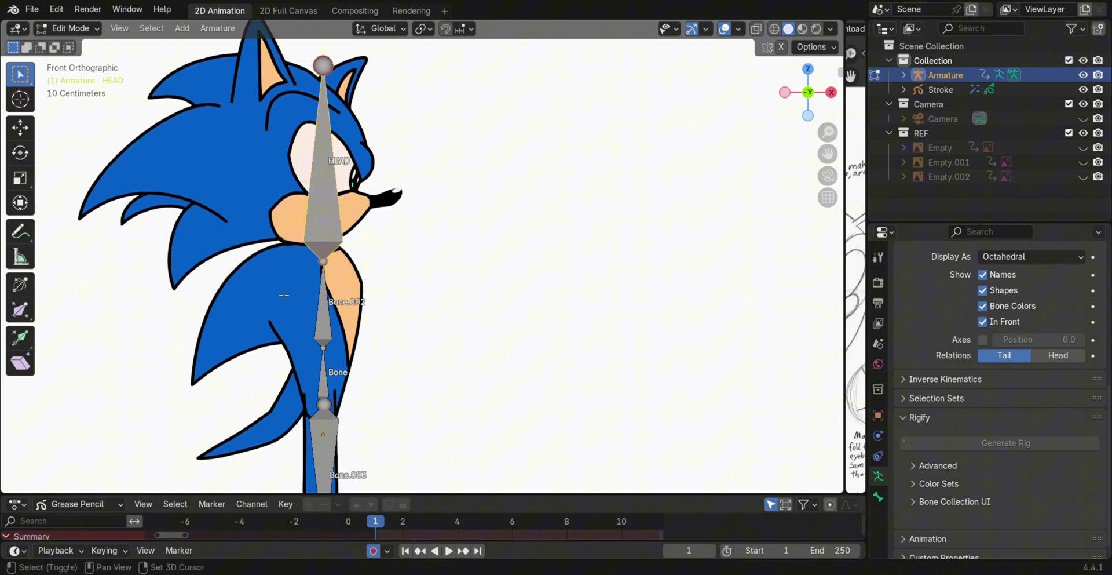
pyautogui.click(333, 316)
pyautogui.press('F2')
pyautogui.write('BODY')
pyautogui.press('Return')
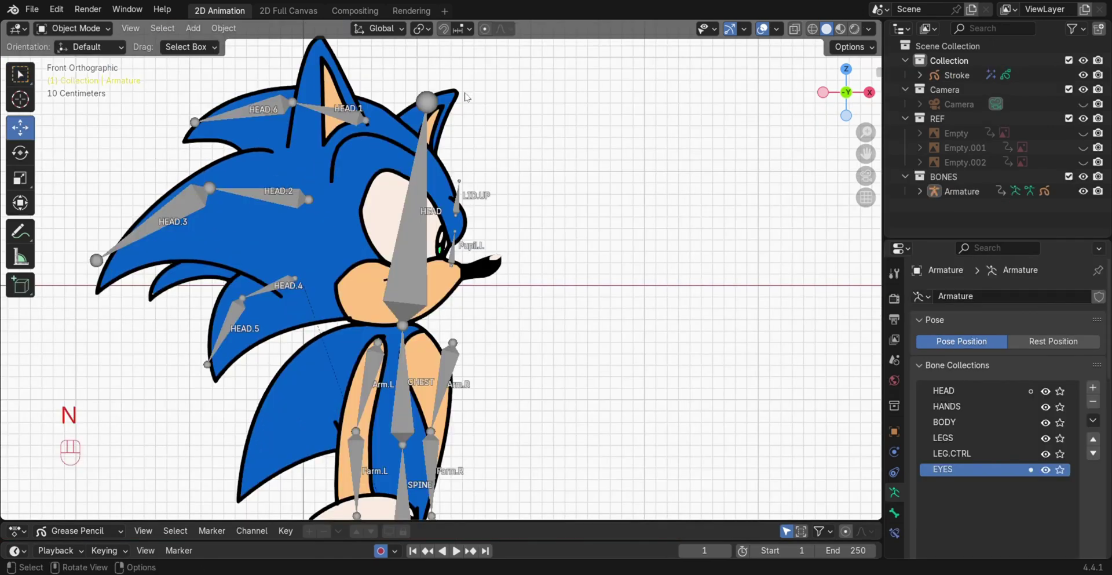
# Parent the Sonic Stroke drawing to the armature as an Armature Deform with Empty Groups.
pyautogui.click(464, 102)
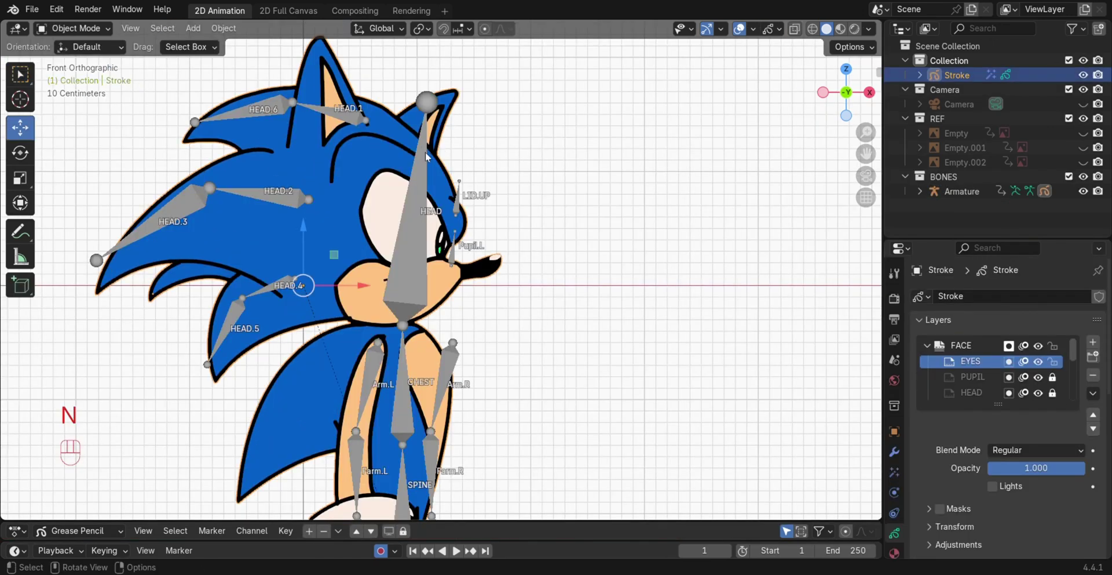
pyautogui.keyDown('shift'); pyautogui.click(429, 92); pyautogui.keyUp('shift')
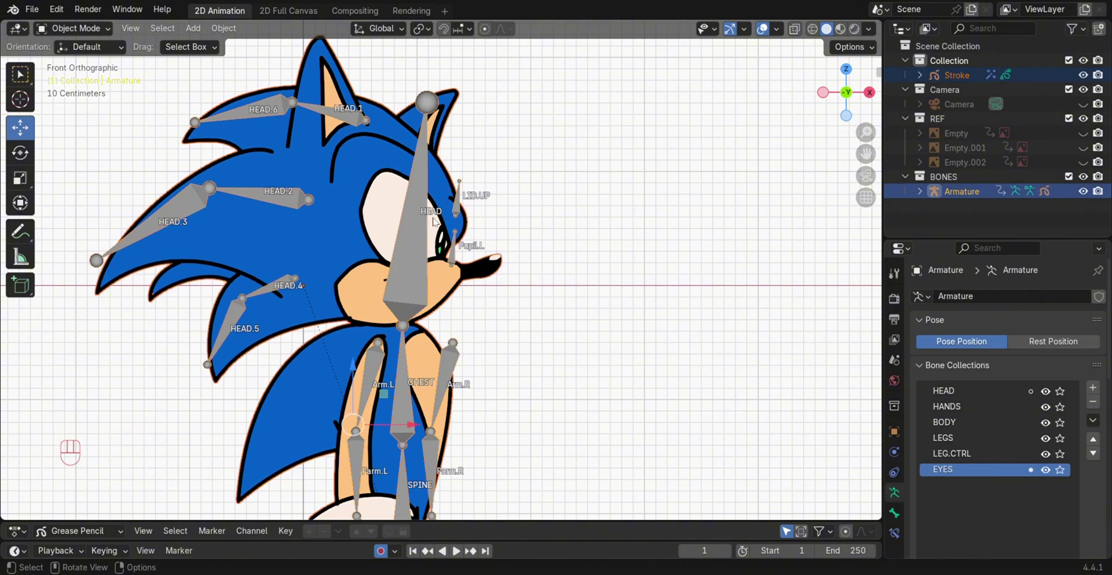
pyautogui.hotkey('ctrl', 'p')
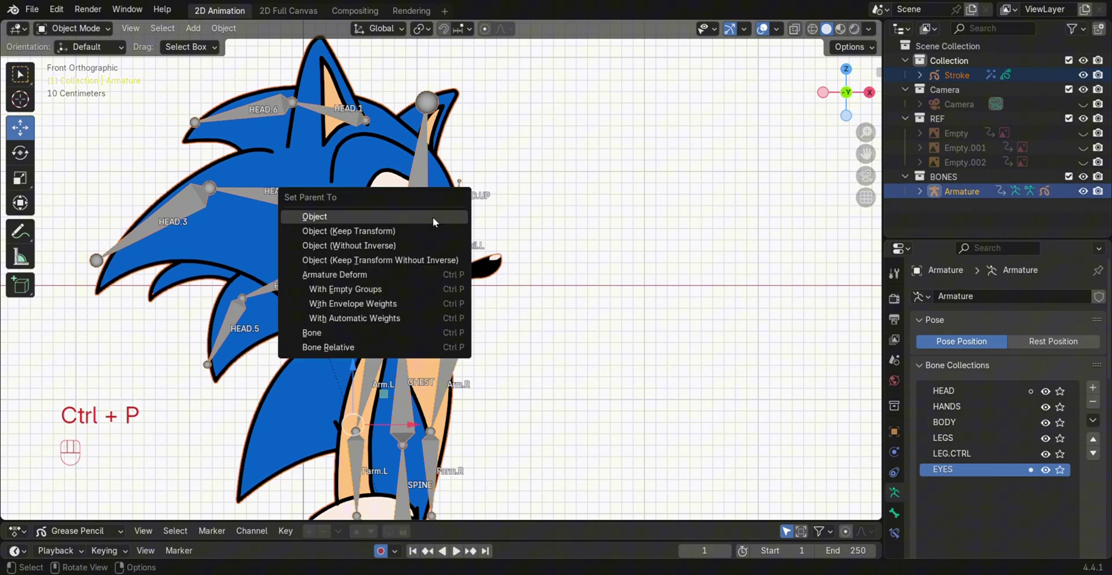
pyautogui.click(391, 288)
# Select the Sonic Stroke drawing and switch it to Edit Mode.
pyautogui.scroll(-3, 341, 246)
pyautogui.click(402, 246)
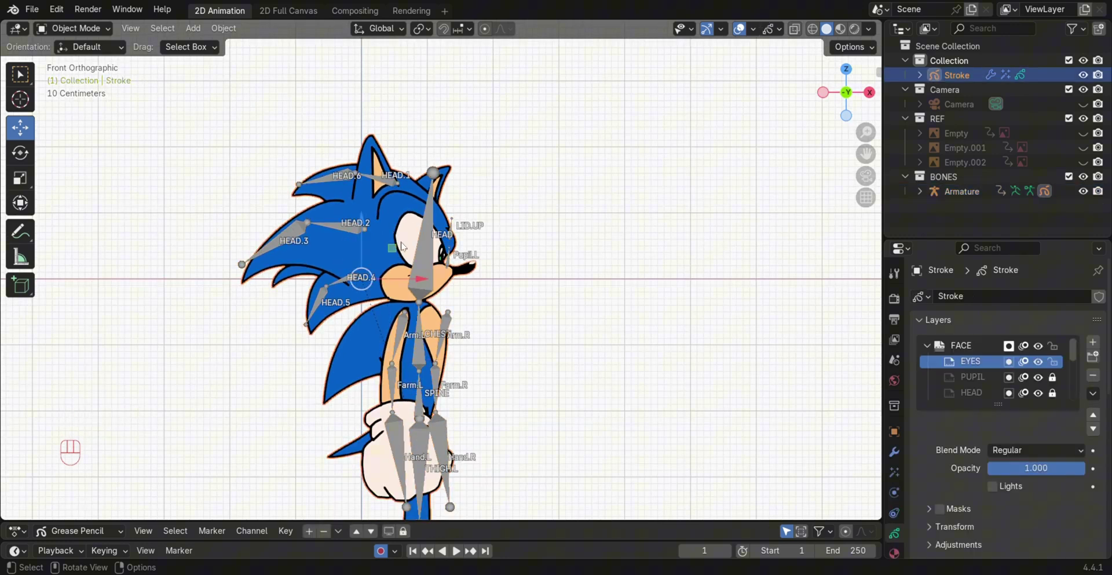
pyautogui.click(70, 28)
pyautogui.click(69, 60)
# Assign the selected head strokes to the HEAD vertex group with a weight of 1.000.
pyautogui.scroll(-2, 989, 450)
pyautogui.scroll(-1, 988, 450)
pyautogui.scroll(-1, 898, 494)
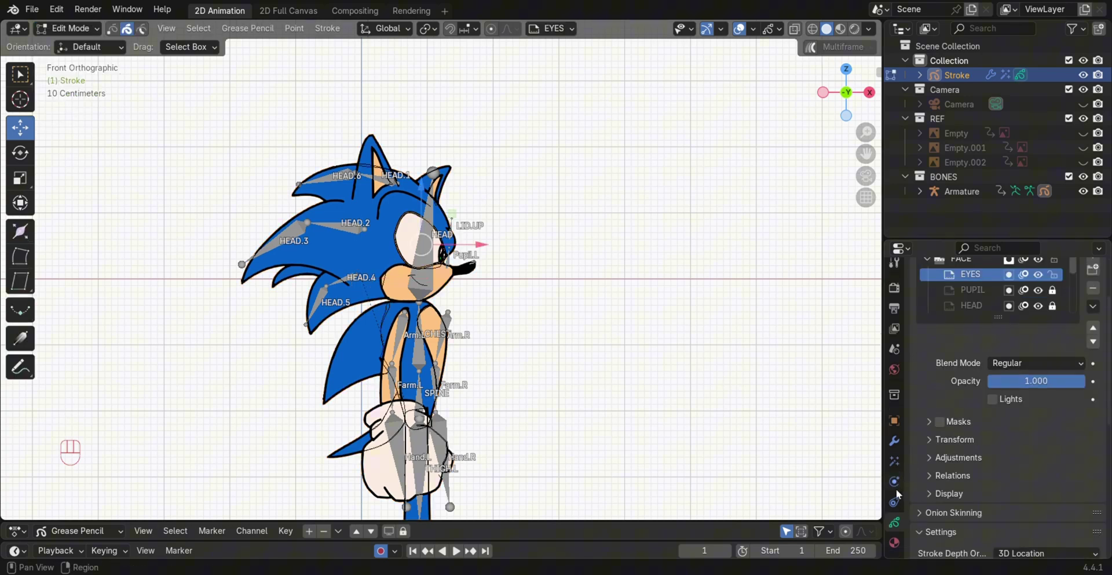
pyautogui.scroll(-6, 984, 452)
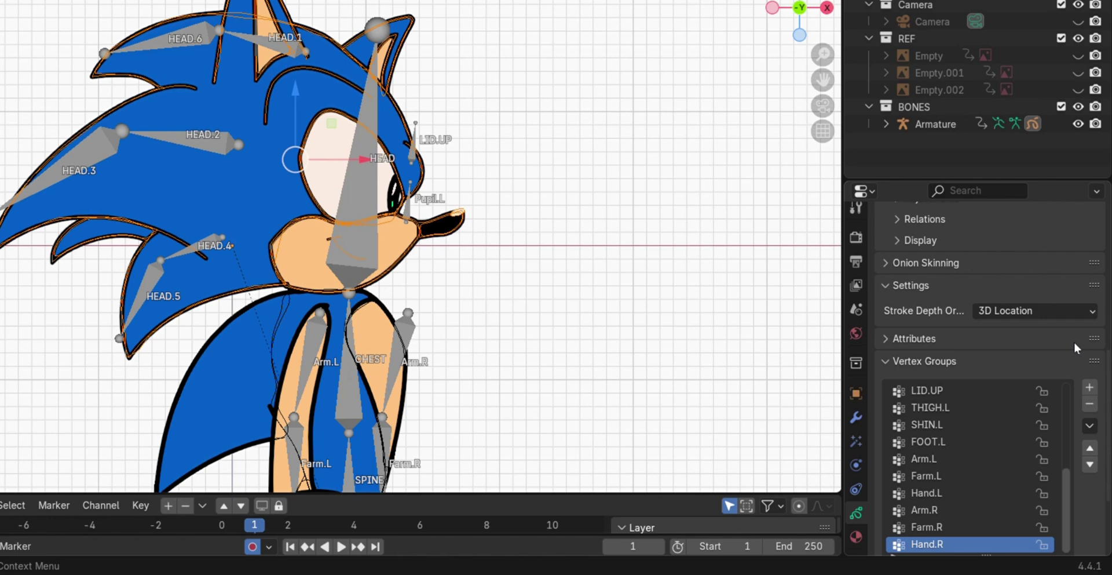
pyautogui.scroll(-1, 1074, 348)
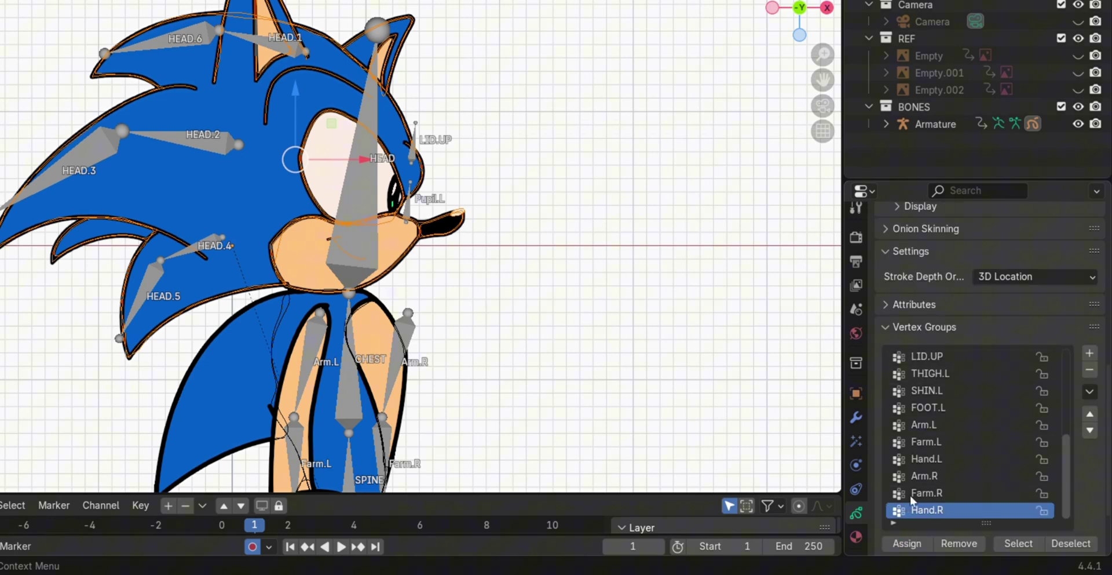
pyautogui.scroll(5, 927, 475)
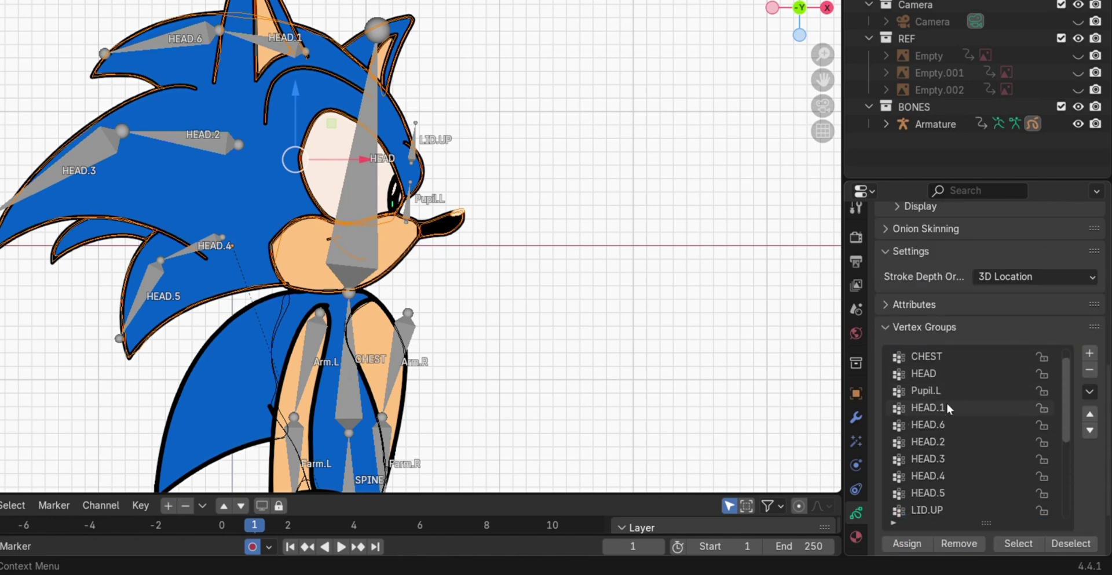
pyautogui.scroll(1, 953, 384)
pyautogui.click(950, 391)
pyautogui.scroll(-4, 950, 417)
pyautogui.scroll(-2, 948, 531)
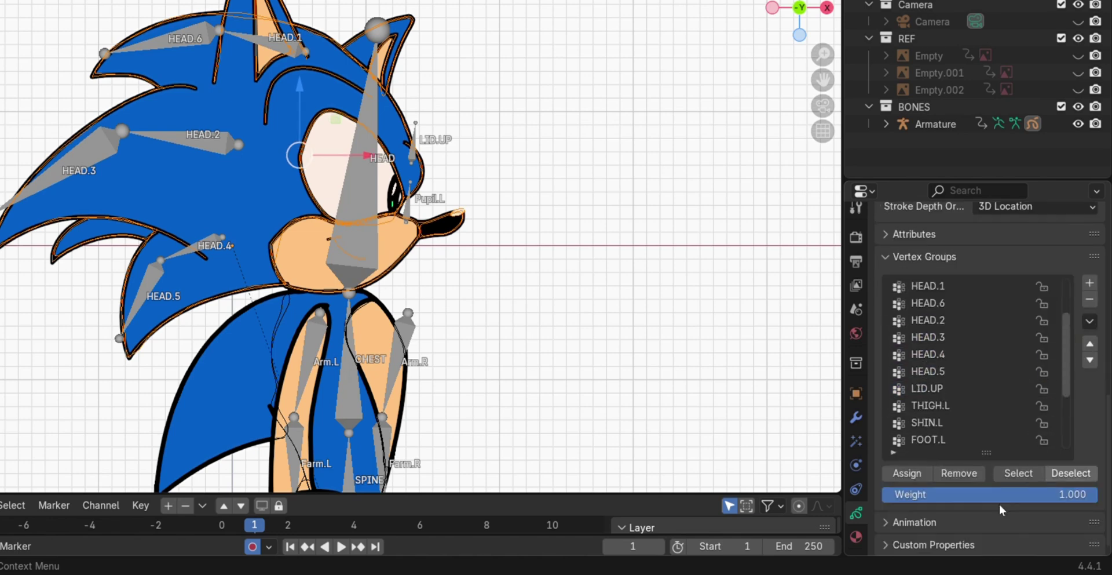
pyautogui.click(907, 473)
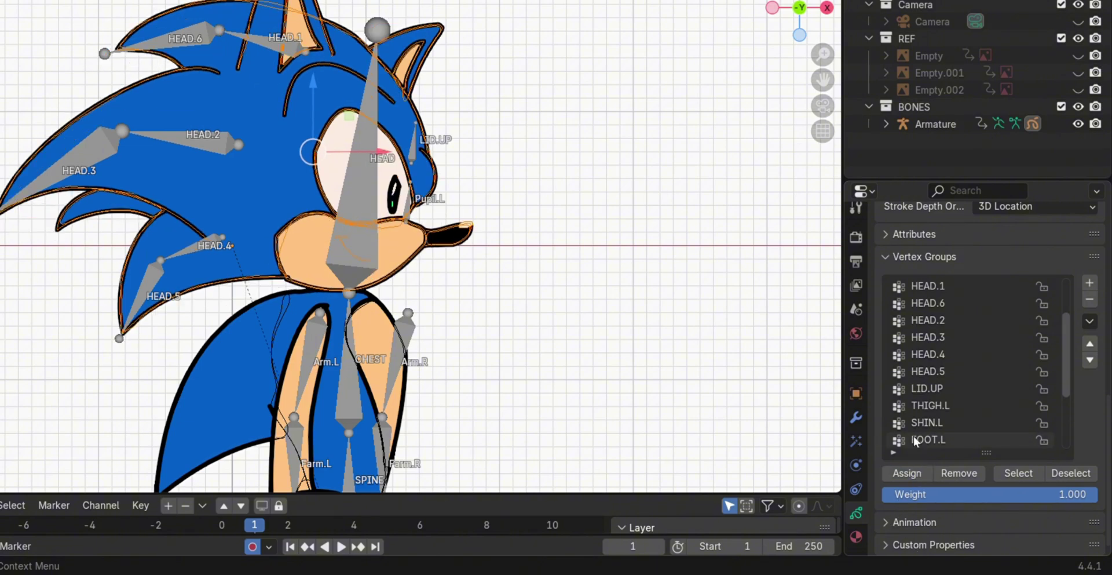
# Switch the drawing to Weight Paint and paint HEAD.6 weight along the tip of the uppermost head quill.
pyautogui.click(66, 28)
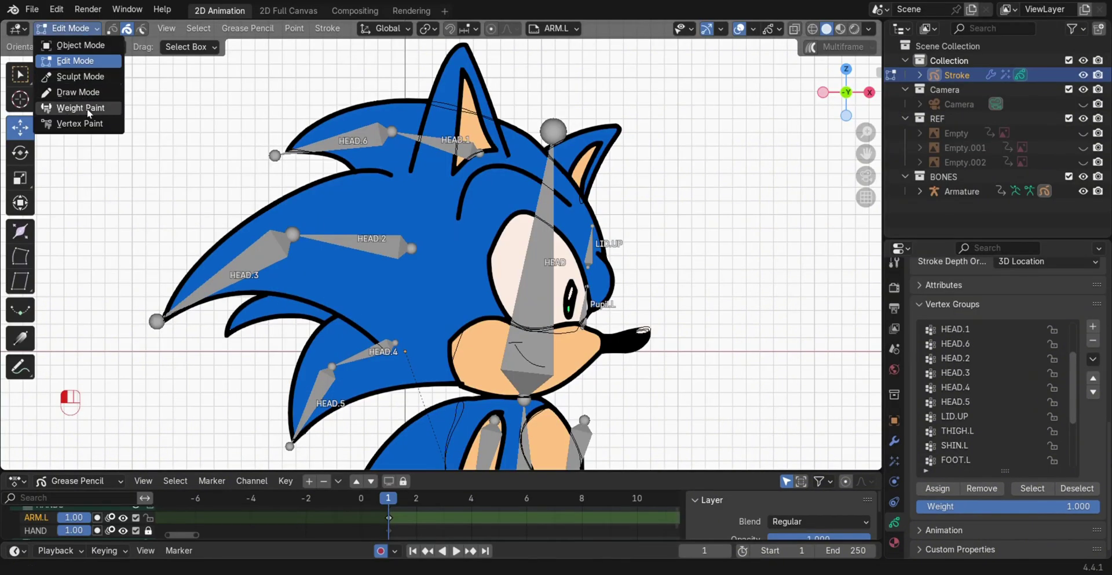
pyautogui.click(80, 108)
pyautogui.scroll(2, 348, 93)
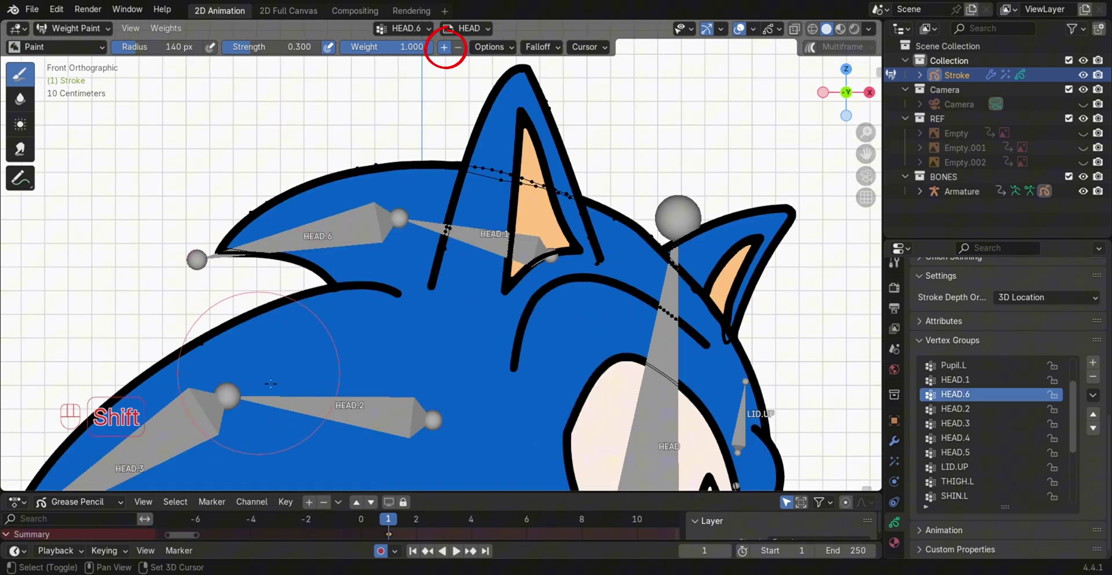
pyautogui.moveTo(273, 370)
pyautogui.keyDown('shift'); pyautogui.mouseDown(button='middle')
pyautogui.moveTo(302, 287)
pyautogui.moveTo(230, 370)
pyautogui.mouseUp(button='middle'); pyautogui.keyUp('shift')
pyautogui.scroll(2, 331, 272)
pyautogui.keyDown('shift'); pyautogui.moveTo(331, 222); pyautogui.dragTo(435, 278, button='middle'); pyautogui.keyUp('shift')
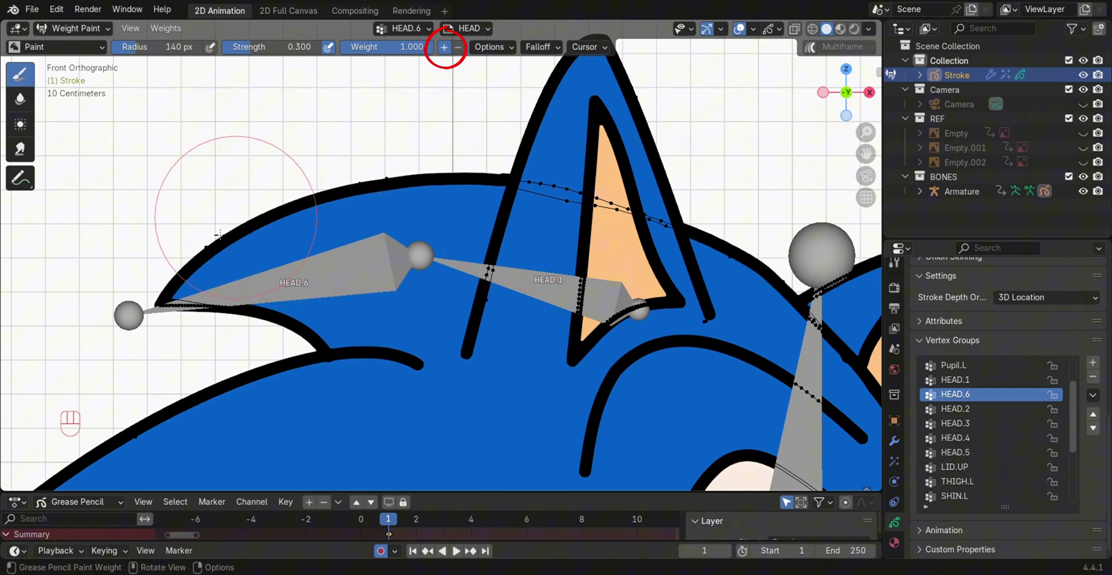
pyautogui.moveTo(147, 306)
pyautogui.mouseDown()
pyautogui.moveTo(194, 229)
pyautogui.moveTo(206, 255)
pyautogui.moveTo(141, 323)
pyautogui.moveTo(226, 272)
pyautogui.moveTo(301, 191)
pyautogui.moveTo(371, 215)
pyautogui.mouseUp()
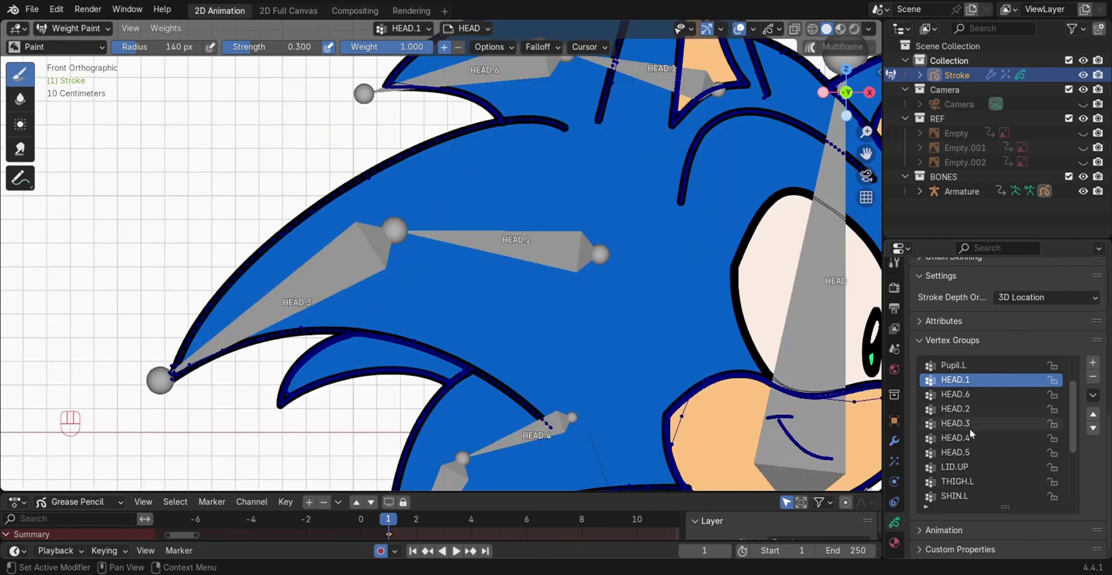
# Paint HEAD.3 weight on the middle quill's tip and HEAD.5 weight on the lower quill's tip.
pyautogui.click(970, 430)
pyautogui.moveTo(92, 400)
pyautogui.mouseDown()
pyautogui.moveTo(84, 415)
pyautogui.moveTo(243, 218)
pyautogui.moveTo(298, 202)
pyautogui.moveTo(232, 261)
pyautogui.moveTo(203, 322)
pyautogui.mouseUp()
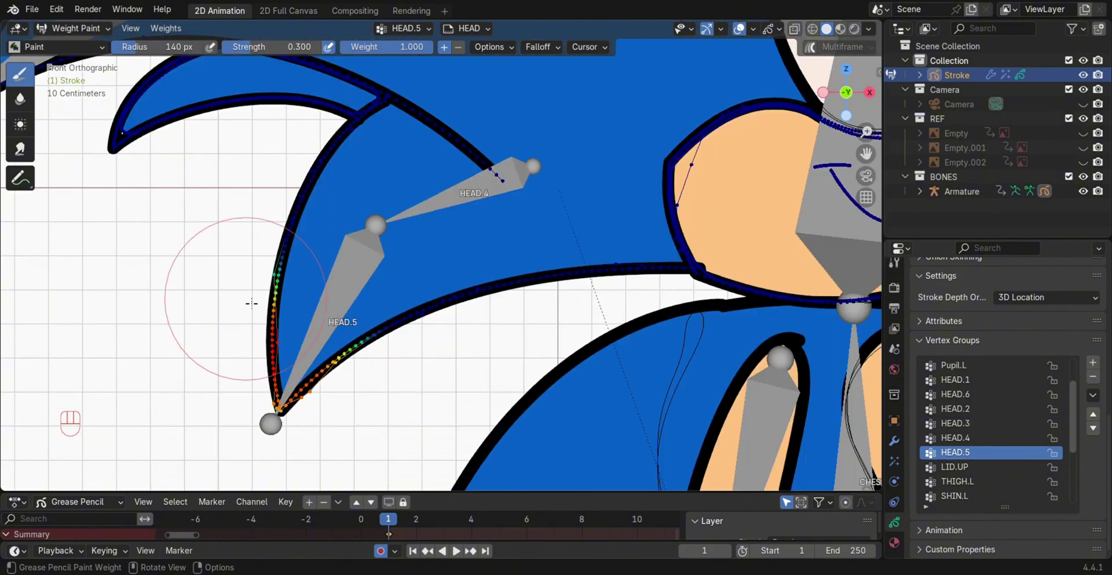
pyautogui.moveTo(266, 370)
pyautogui.mouseDown()
pyautogui.moveTo(276, 238)
pyautogui.moveTo(274, 408)
pyautogui.mouseUp()
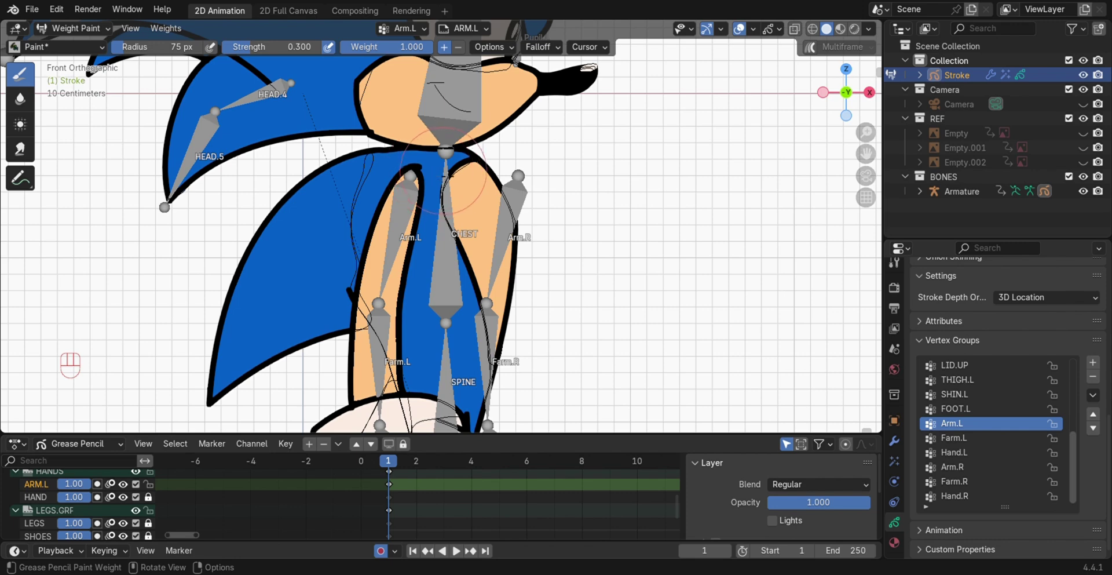
# Paint the ARM.L layer's strokes with Arm.L weight on the upper arm and Farm.L weight on the forearm.
pyautogui.moveTo(443, 170); pyautogui.dragTo(417, 174)
pyautogui.moveTo(445, 233)
pyautogui.mouseDown()
pyautogui.moveTo(383, 217)
pyautogui.moveTo(375, 253)
pyautogui.mouseUp()
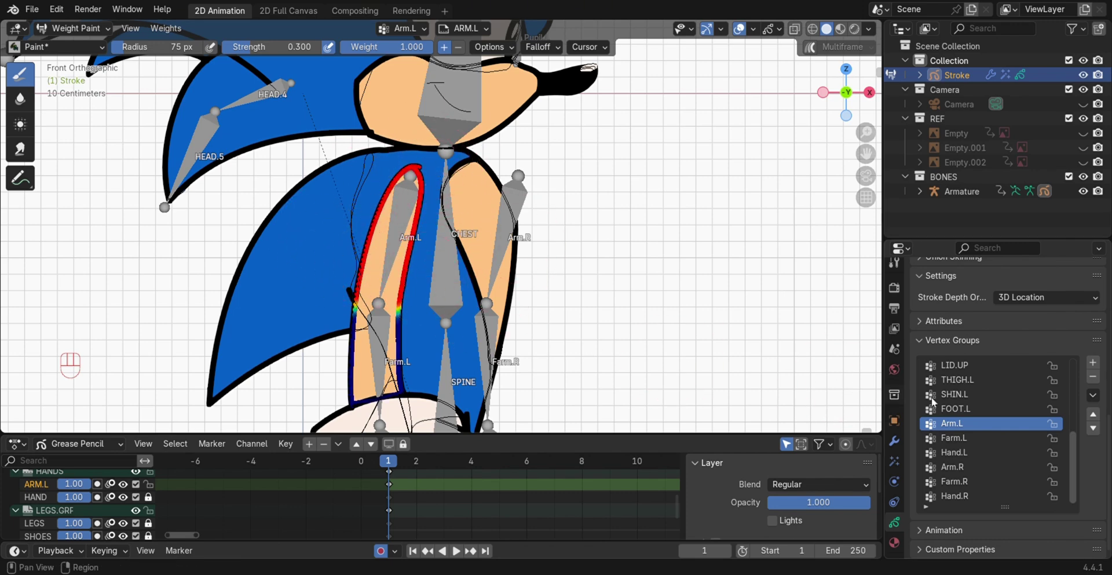
pyautogui.click(953, 437)
pyautogui.moveTo(383, 353); pyautogui.dragTo(431, 387)
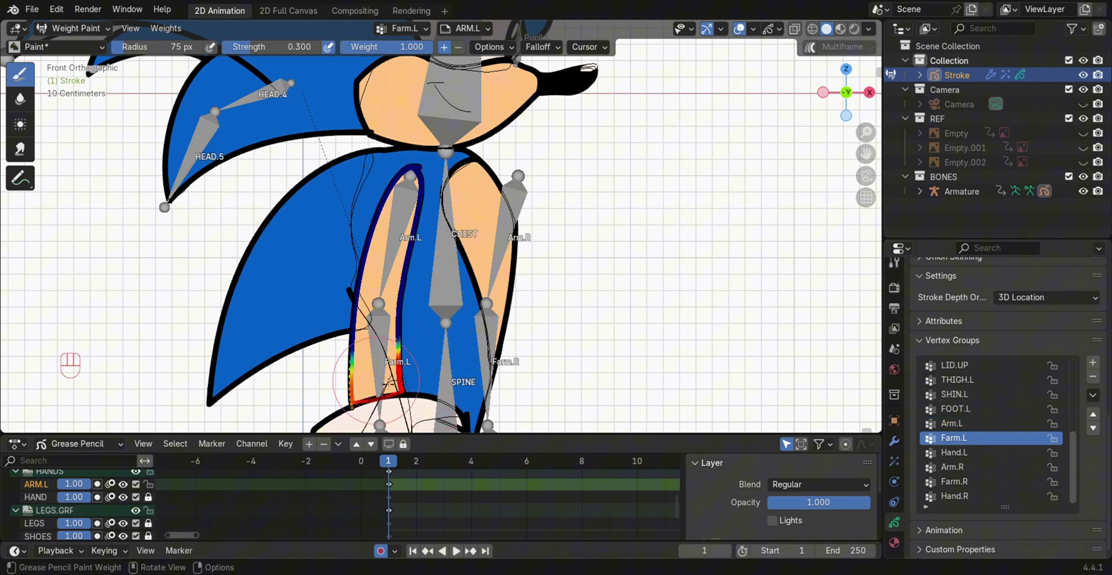
pyautogui.moveTo(371, 362); pyautogui.dragTo(299, 384)
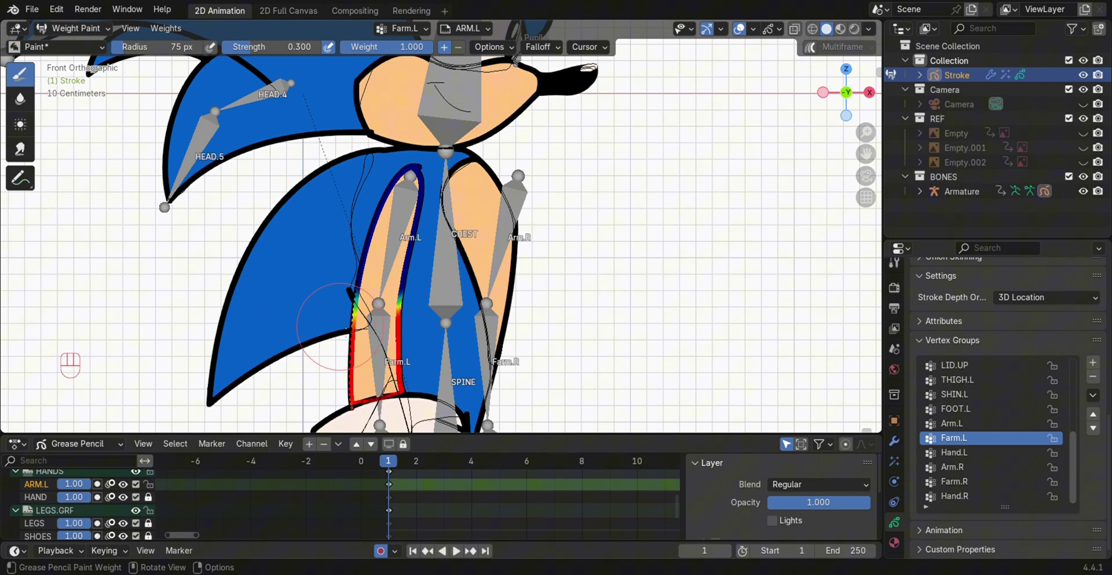
# Paint Hand.L weight over the glove strokes on the HAND layer.
pyautogui.click(971, 455)
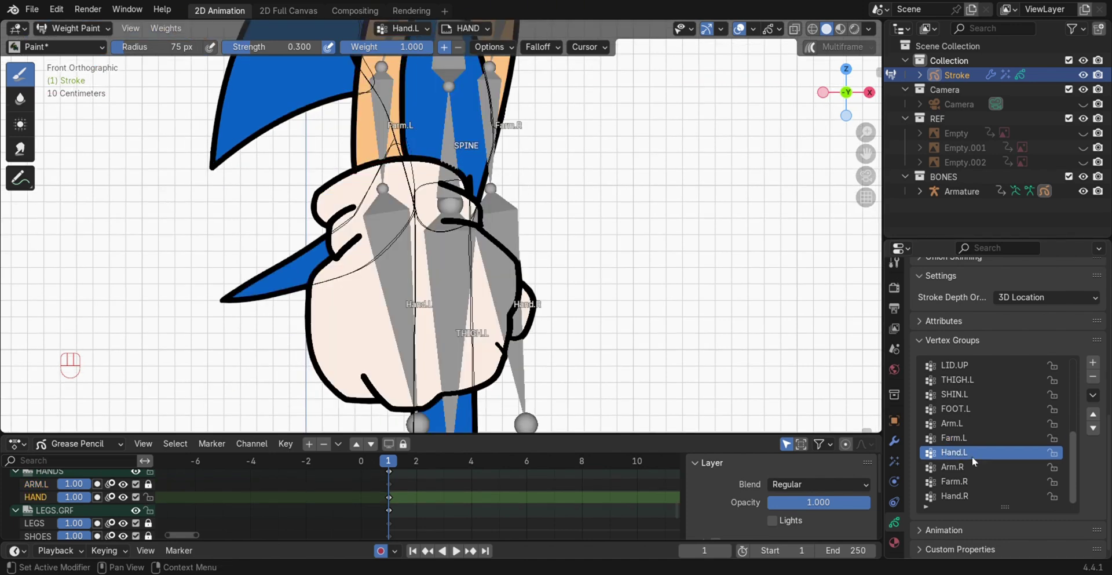
pyautogui.moveTo(489, 229)
pyautogui.mouseDown()
pyautogui.moveTo(468, 200)
pyautogui.moveTo(385, 168)
pyautogui.moveTo(312, 289)
pyautogui.moveTo(475, 400)
pyautogui.moveTo(525, 289)
pyautogui.mouseUp()
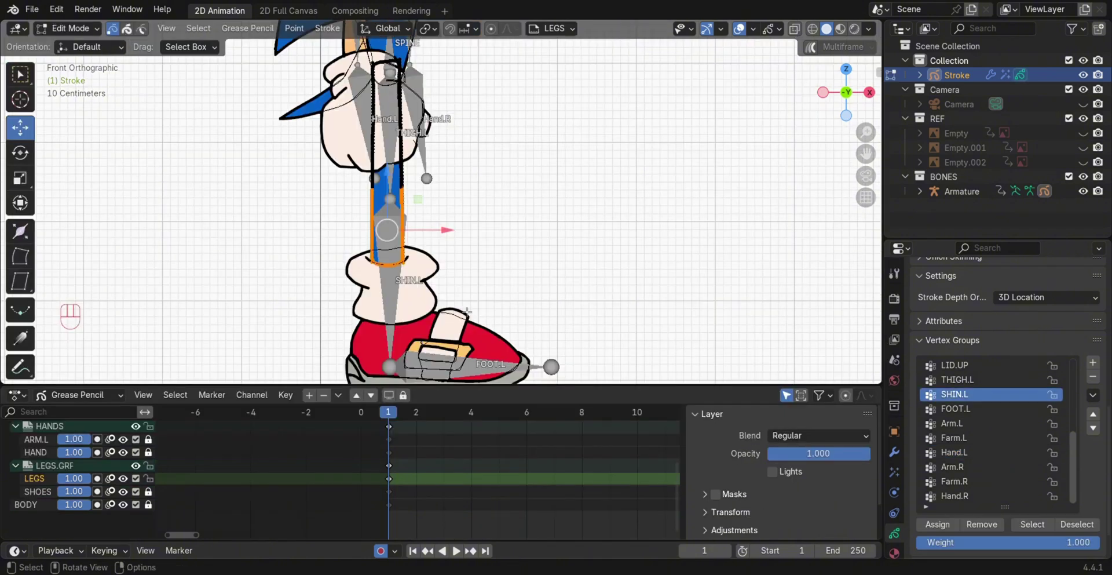
# Invert the upper-leg selection on the LEGS layer, assign the lower-leg points to SHIN.L, and make the SHOES layer active.
pyautogui.hotkey('ctrl', 'z')
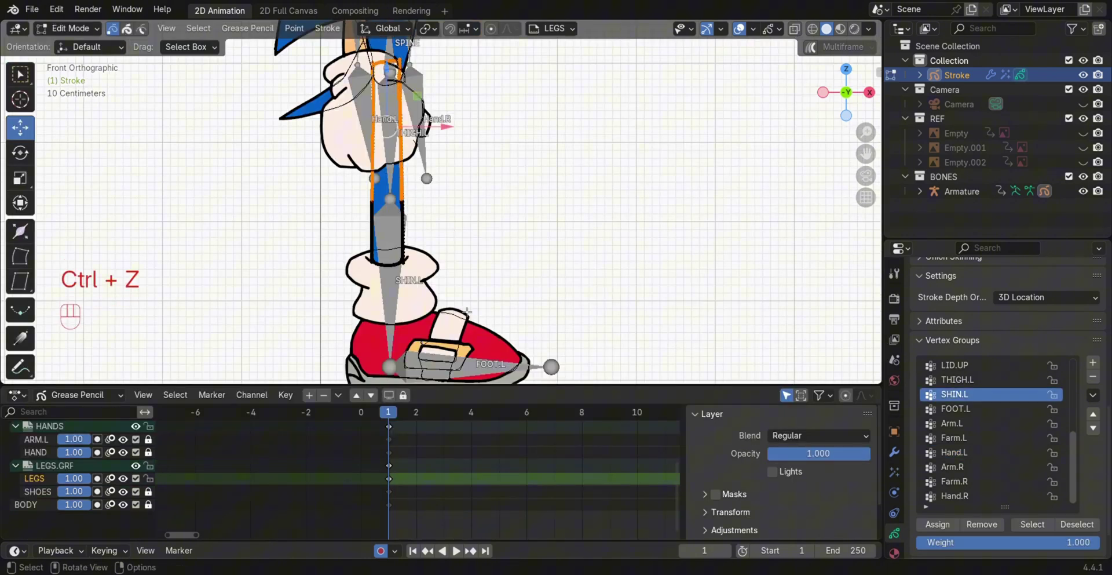
pyautogui.click(974, 381)
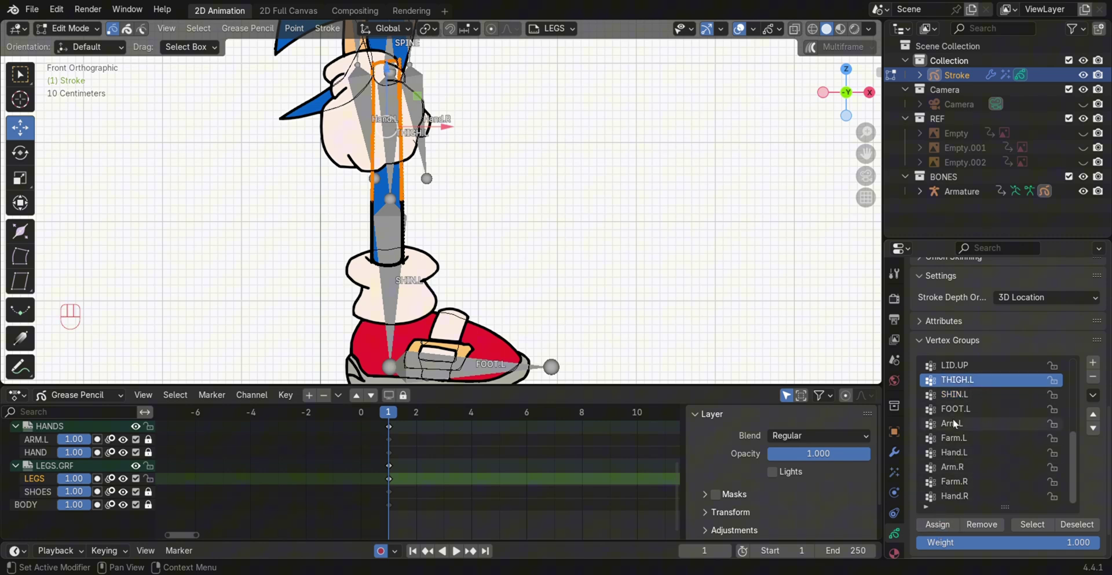
pyautogui.click(959, 394)
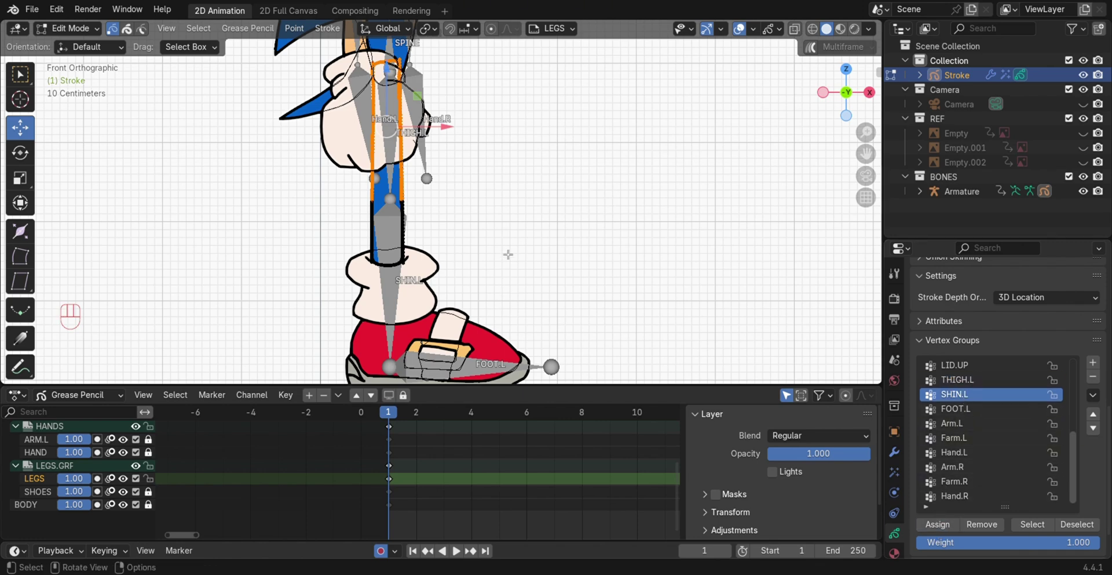
pyautogui.press('ctrl')
pyautogui.hotkey('ctrl', 'i')
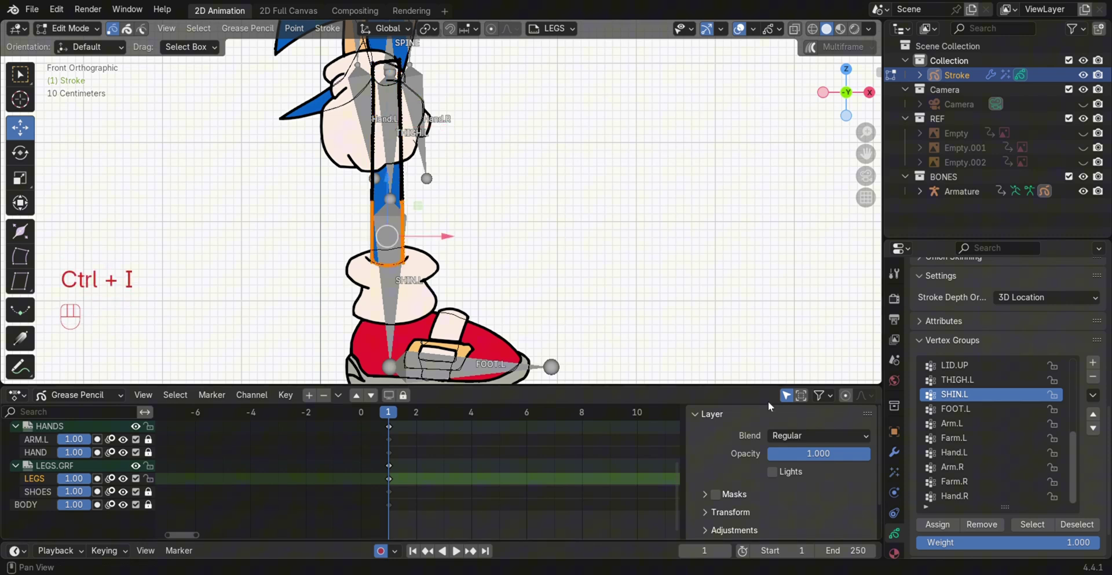
pyautogui.click(931, 524)
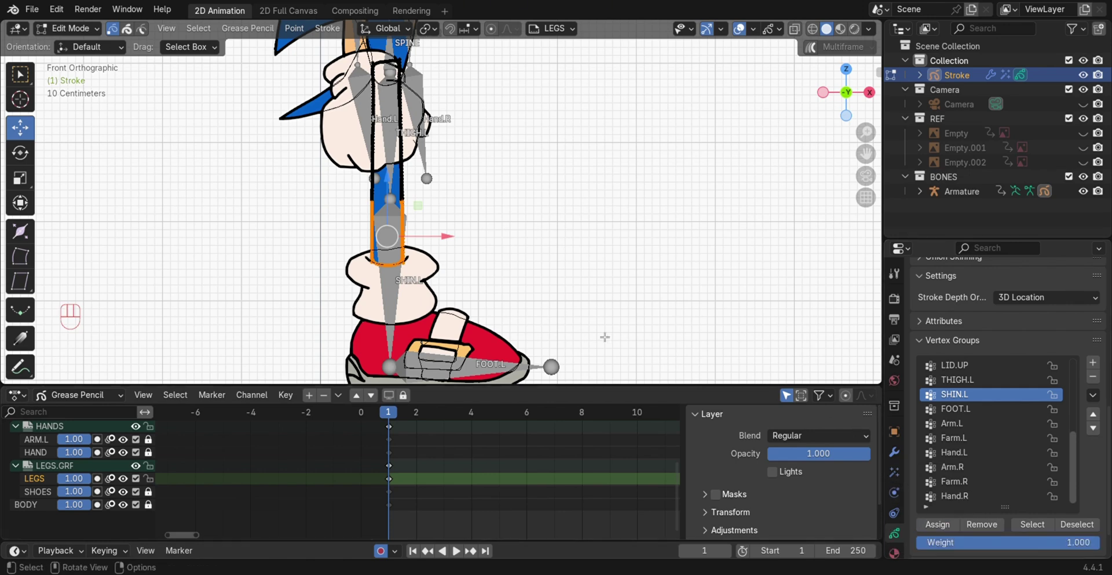
pyautogui.click(38, 491)
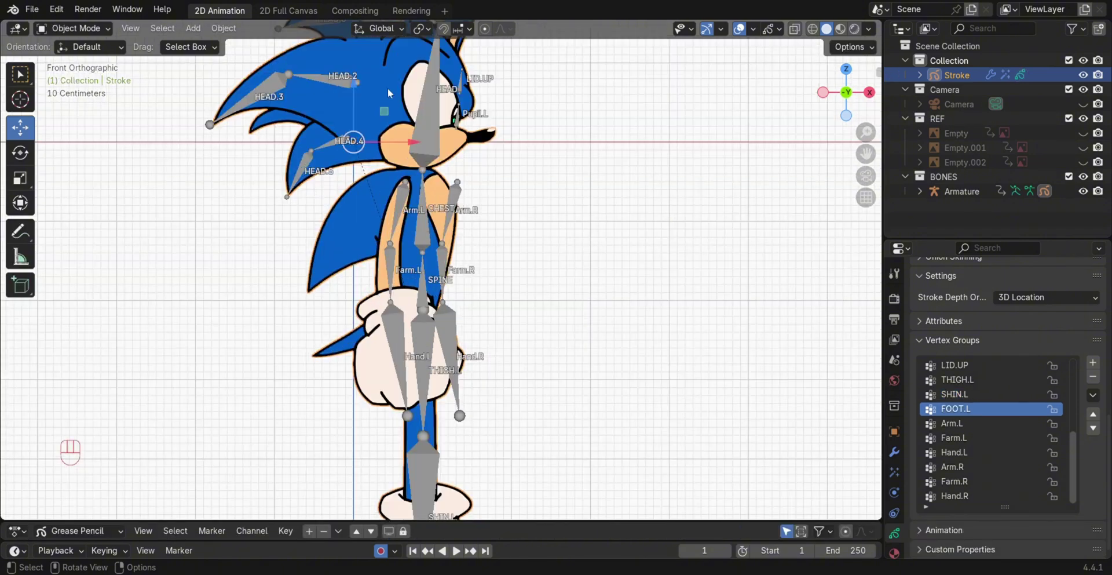
# Put the armature in Pose Mode and rotate the HEAD bone slightly to test the head deformation.
pyautogui.click(421, 130)
pyautogui.click(89, 29)
pyautogui.click(94, 76)
pyautogui.scroll(1, 428, 47)
pyautogui.keyDown('shift'); pyautogui.moveTo(428, 40); pyautogui.dragTo(452, 265, button='middle'); pyautogui.keyUp('shift')
pyautogui.click(453, 268)
pyautogui.click(20, 152)
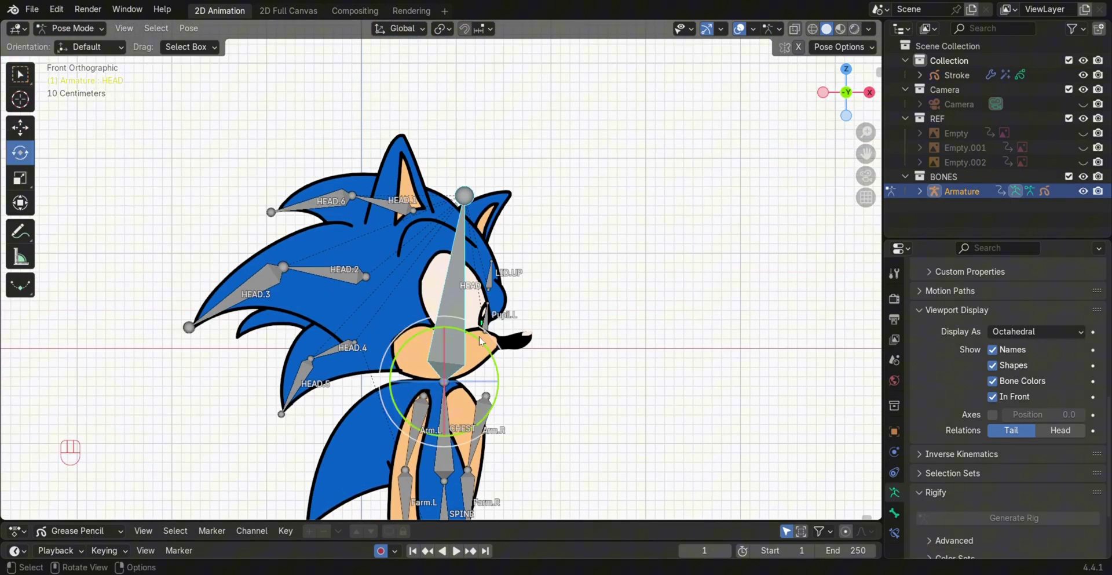
pyautogui.moveTo(463, 328); pyautogui.dragTo(490, 333)
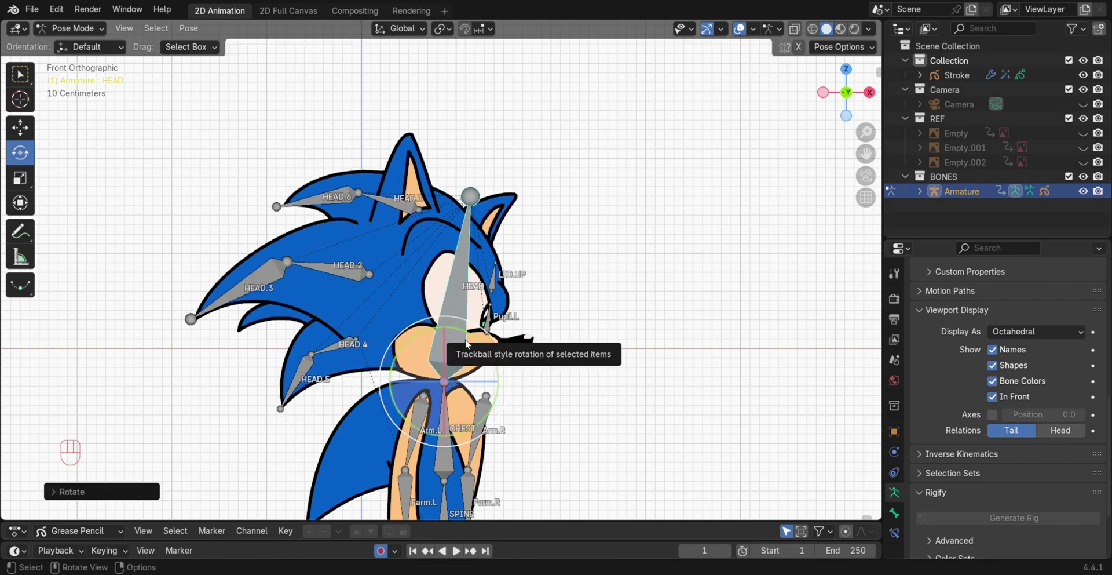
# Rotate the Arm.L bone slightly to test the arm deformation.
pyautogui.click(422, 414)
pyautogui.keyDown('shift'); pyautogui.moveTo(484, 418); pyautogui.dragTo(502, 222, button='middle'); pyautogui.keyUp('shift')
pyautogui.moveTo(500, 220)
pyautogui.mouseDown()
pyautogui.moveTo(457, 261)
pyautogui.moveTo(492, 162)
pyautogui.moveTo(498, 227)
pyautogui.mouseUp()
# Rotate the THIGH.L bone to raise the leg and rotate the SHIN.L bone to bend the knee.
pyautogui.keyDown('shift'); pyautogui.moveTo(478, 415); pyautogui.dragTo(439, 273, button='middle'); pyautogui.keyUp('shift')
pyautogui.click(433, 273)
pyautogui.moveTo(443, 274); pyautogui.dragTo(496, 237)
pyautogui.click(561, 326)
pyautogui.moveTo(601, 292); pyautogui.dragTo(582, 334)
# Undo the last test rotations of the leg bones.
pyautogui.hotkey('ctrl', 'z')
pyautogui.hotkey('ctrl', 'z')
pyautogui.hotkey('ctrl', 'z')
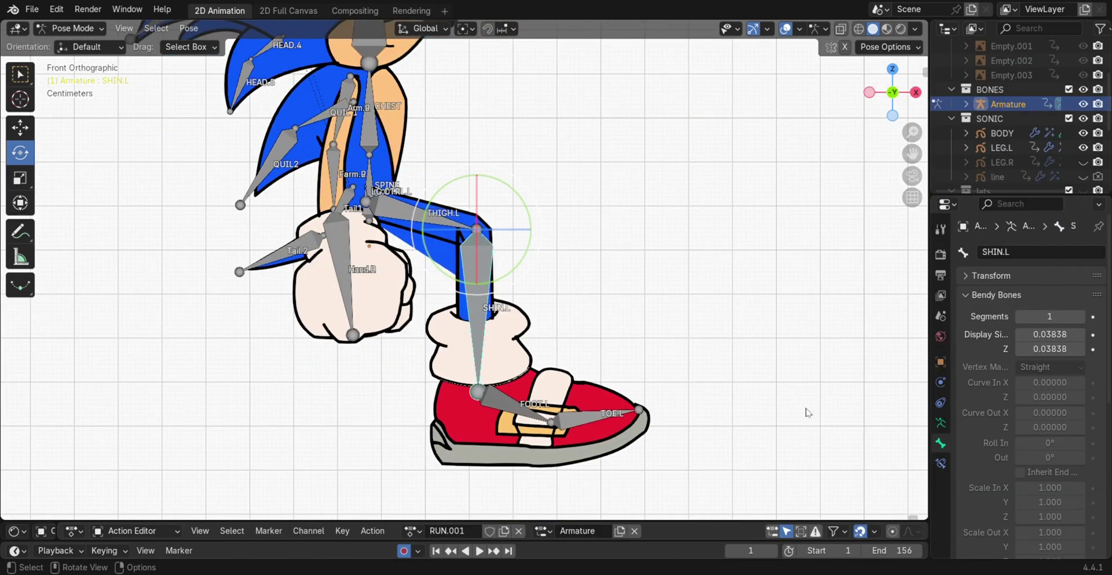
# Set the armature's viewport display to B-Bone.
pyautogui.click(941, 423)
pyautogui.scroll(-10, 1037, 405)
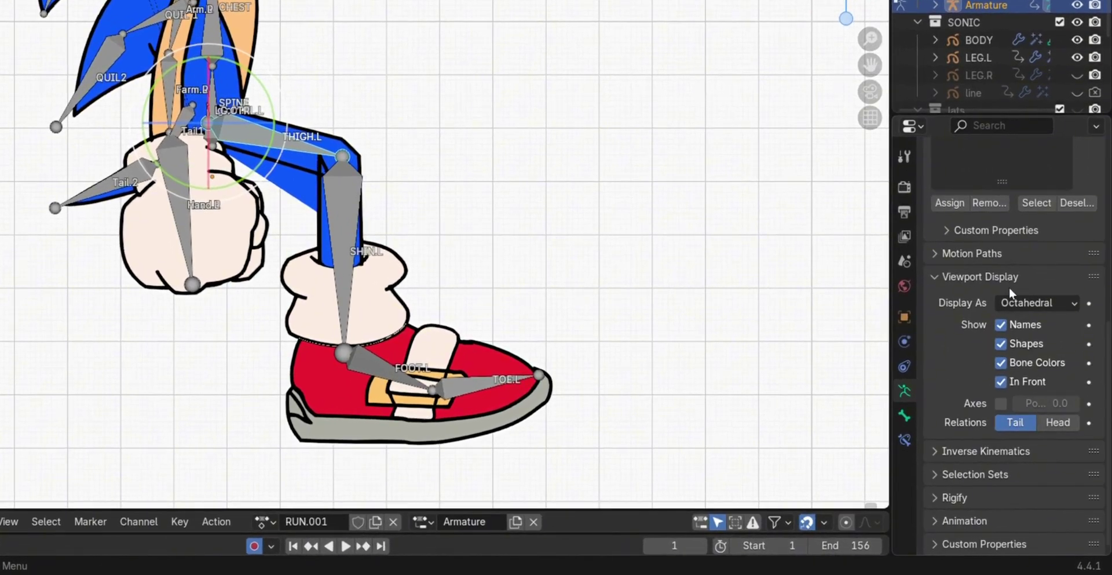
pyautogui.click(1018, 302)
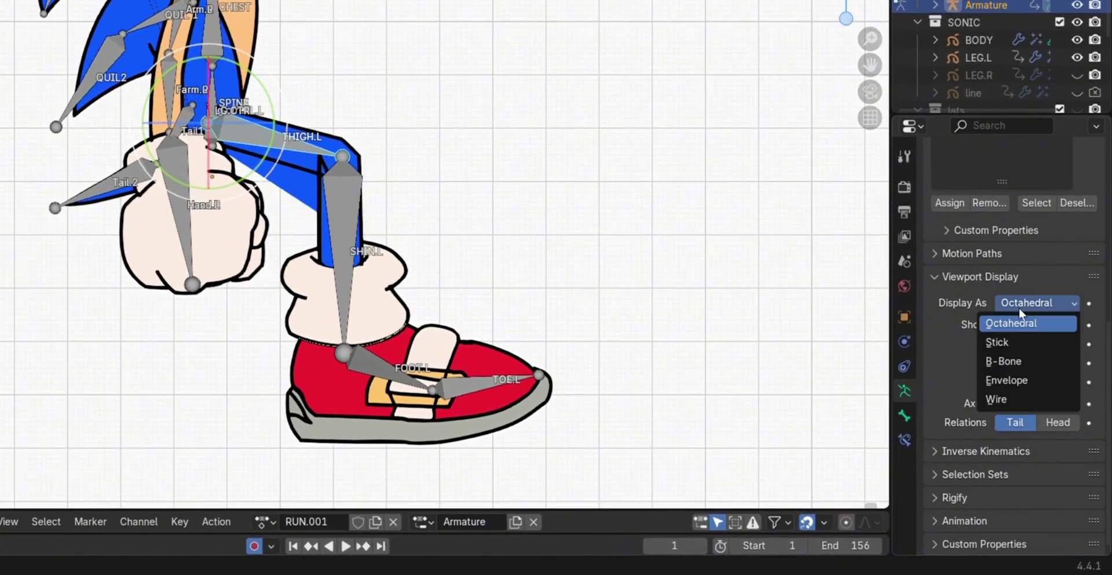
pyautogui.click(1012, 363)
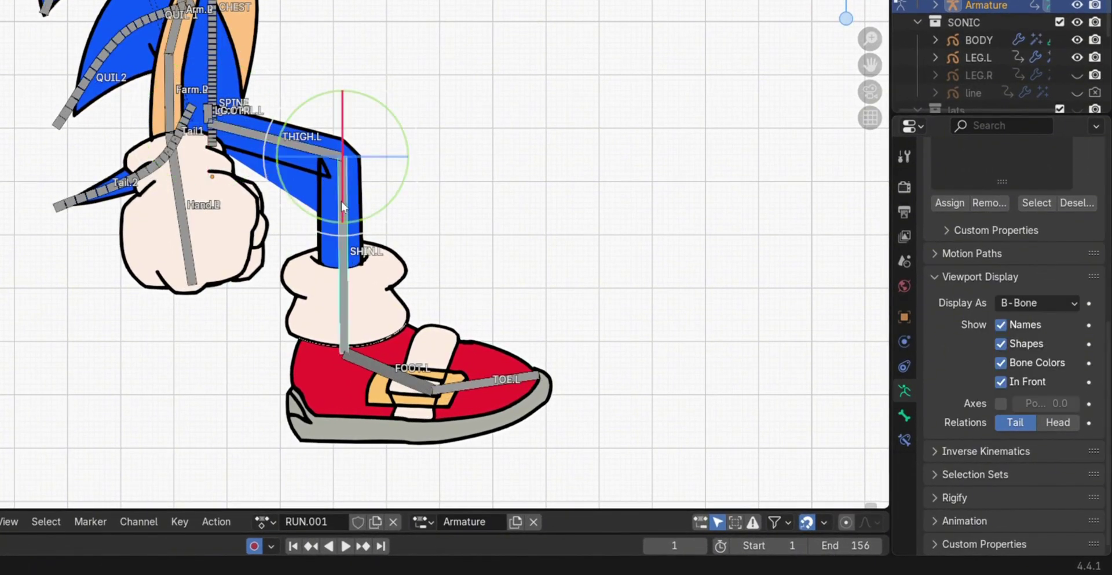
# Set the bendy segments of all selected left leg and foot bones to 20 and test the bend by rotating SHIN.L.
pyautogui.click(304, 160)
pyautogui.click(342, 236)
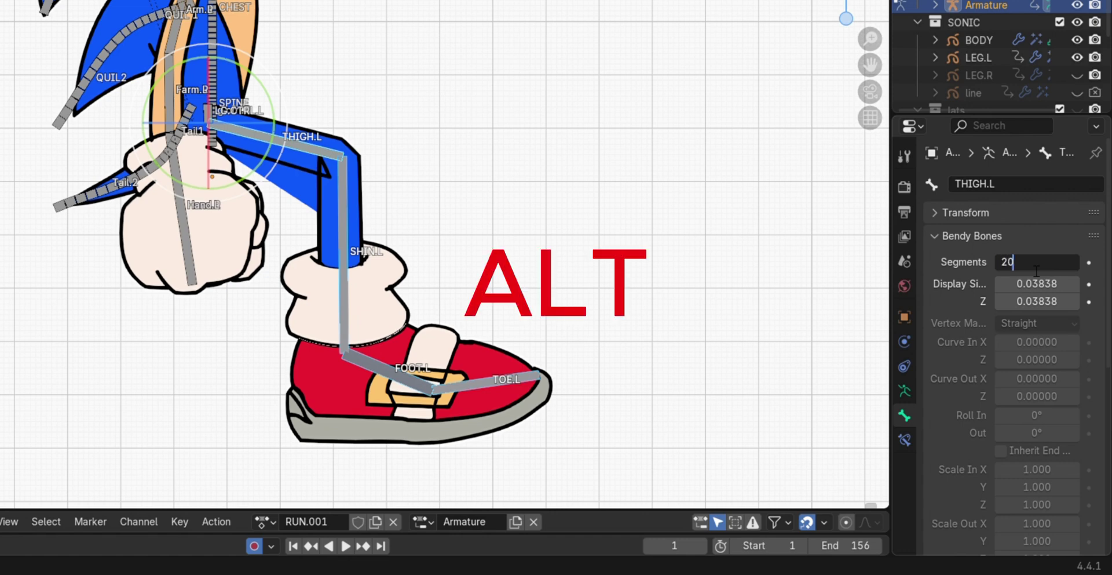
pyautogui.hotkey('alt', 'Return')
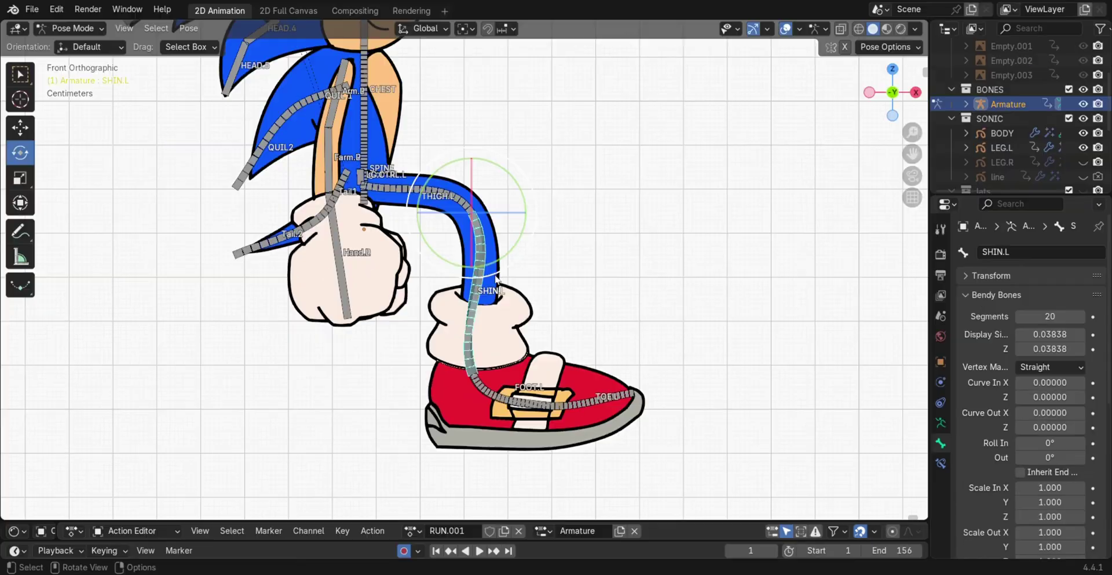
pyautogui.press('r')
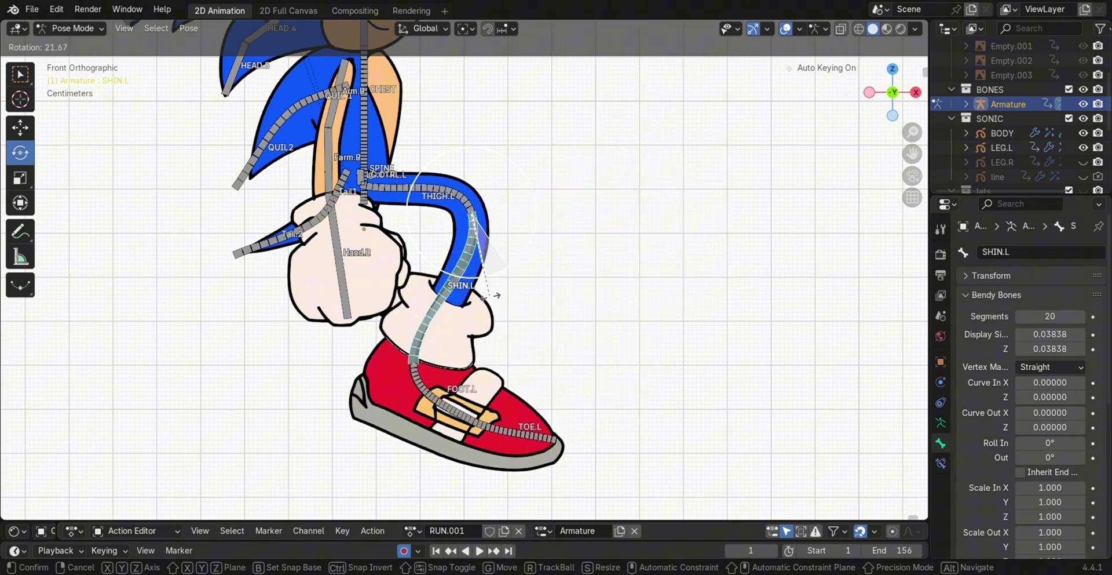
pyautogui.rightClick(502, 213)
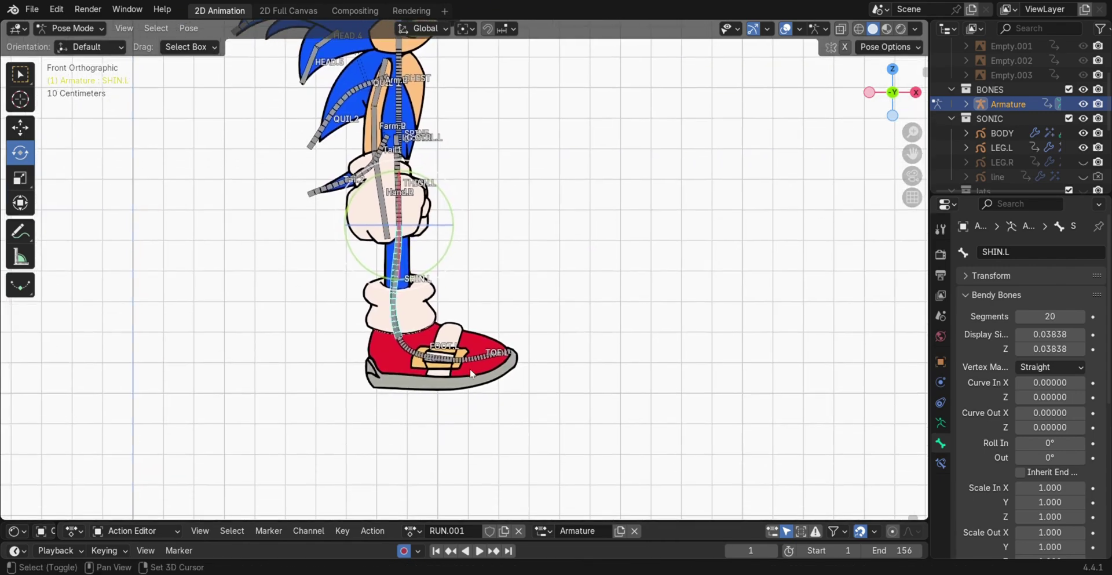
# Open the armature in Edit Mode with the FOOT.L bone selected and set the bone display to Octahedral.
pyautogui.click(431, 364)
pyautogui.press('Tab')
pyautogui.scroll(2, 428, 383)
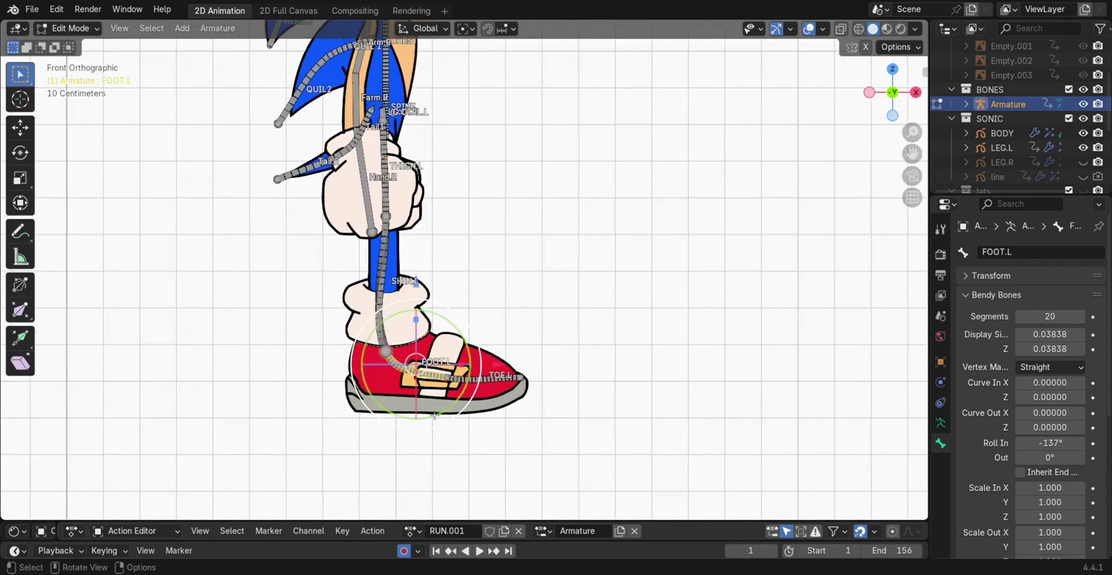
pyautogui.keyDown('shift'); pyautogui.moveTo(425, 418); pyautogui.dragTo(432, 372, button='middle'); pyautogui.keyUp('shift')
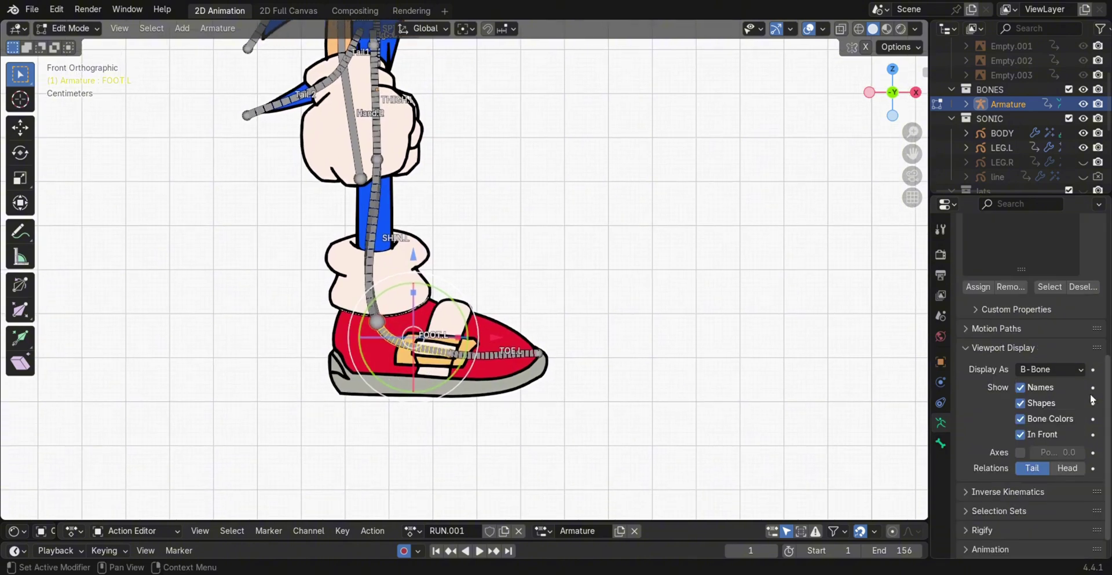
pyautogui.click(1055, 373)
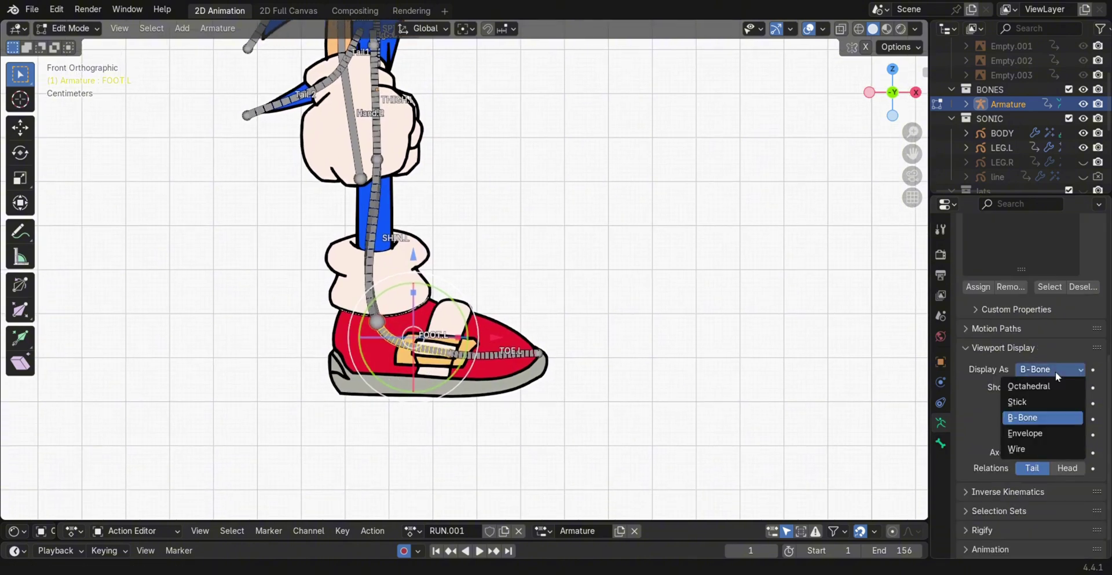
pyautogui.click(1055, 372)
pyautogui.click(1055, 373)
pyautogui.click(1048, 385)
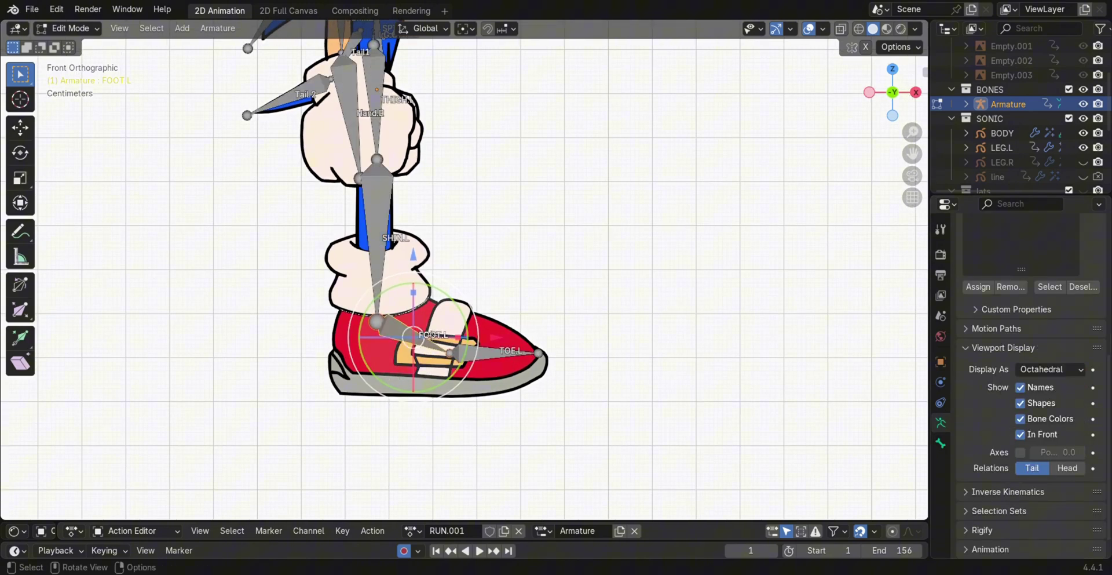
# Clear the parent of the FOOT.L bone and move it along X toward the toe, away from SHIN.L.
pyautogui.scroll(1, 413, 359)
pyautogui.scroll(2, 413, 360)
pyautogui.hotkey('alt', 'p')
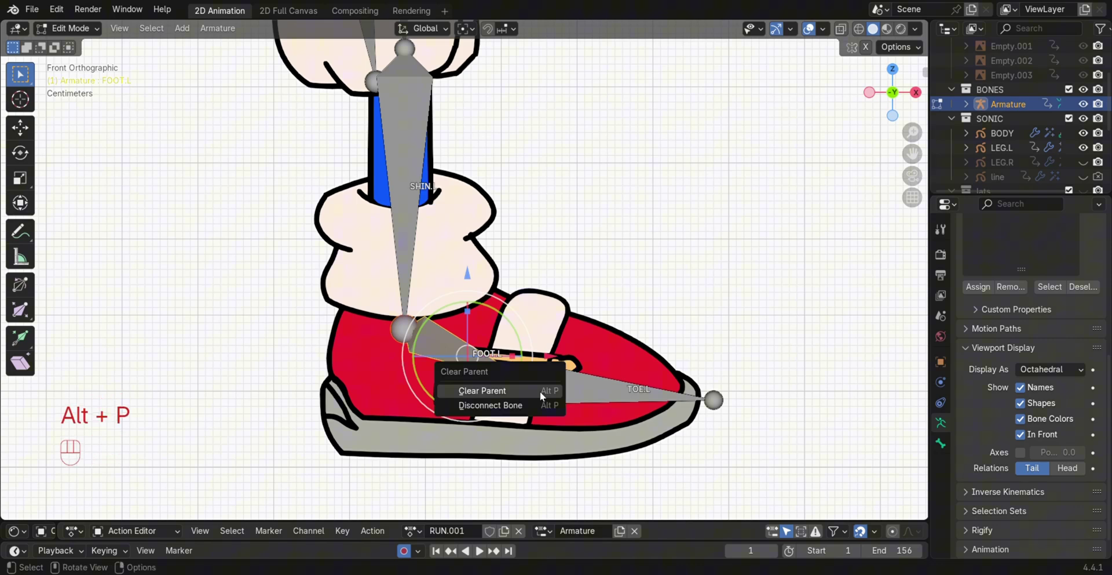
pyautogui.click(539, 391)
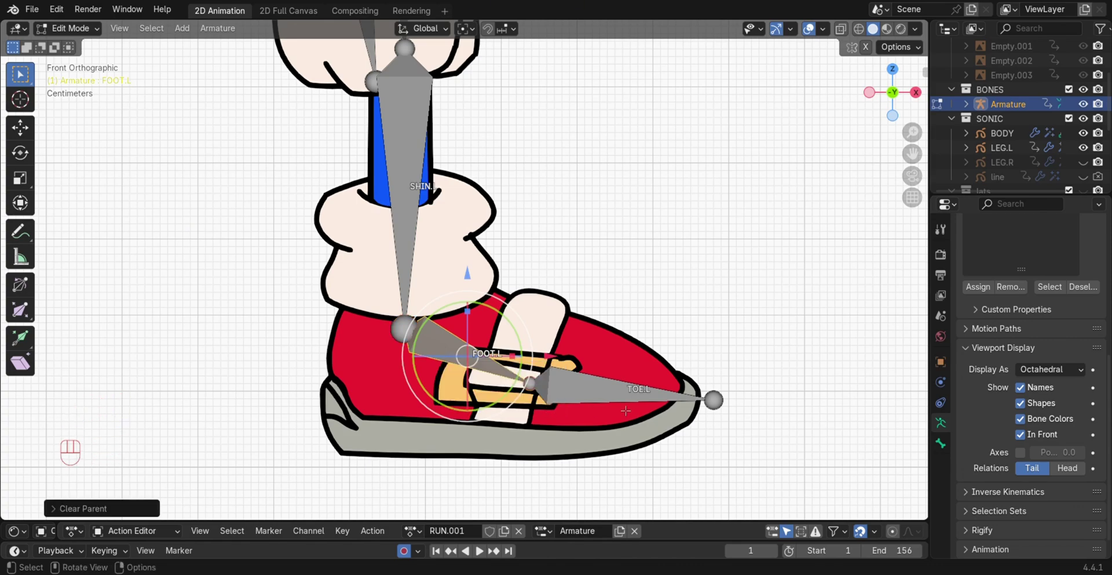
pyautogui.press('g')
pyautogui.press('x')
pyautogui.click(579, 366)
# Extrude a short buffer bone from the head of FOOT.L back toward the heel.
pyautogui.scroll(1, 457, 388)
pyautogui.press('e')
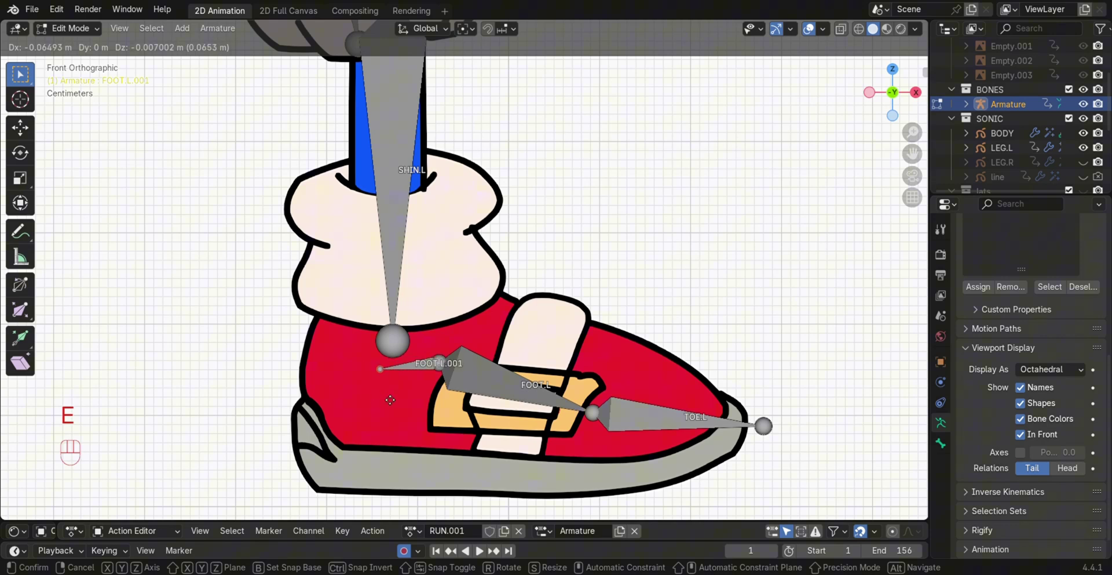
pyautogui.click(357, 392)
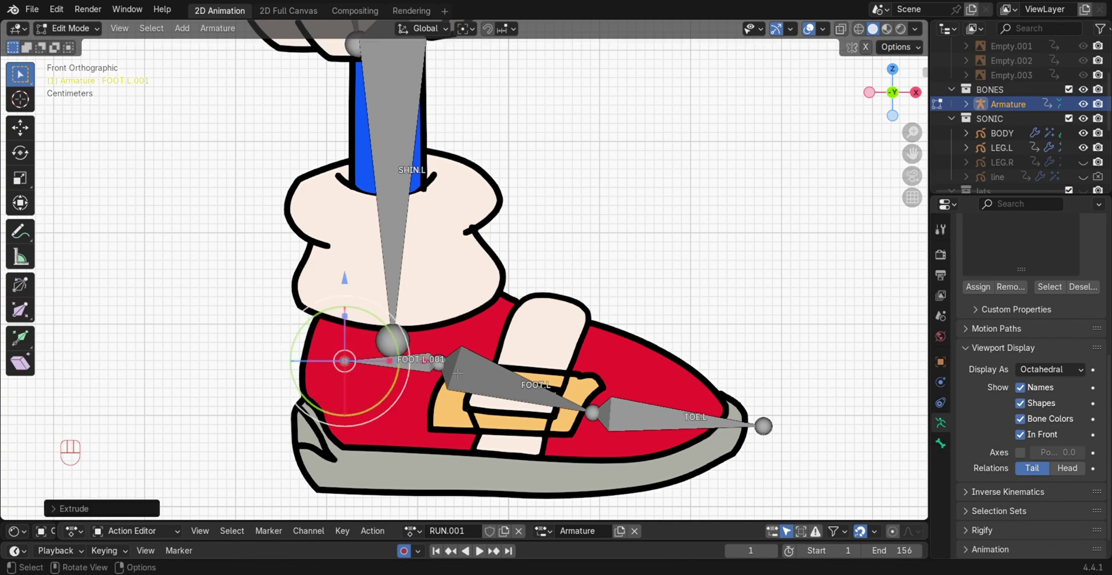
# Parent the new buffer bone to SHIN.L with Keep Offset.
pyautogui.click(445, 364)
pyautogui.scroll(1, 484, 400)
pyautogui.keyDown('shift'); pyautogui.moveTo(484, 400); pyautogui.dragTo(502, 373, button='middle'); pyautogui.keyUp('shift')
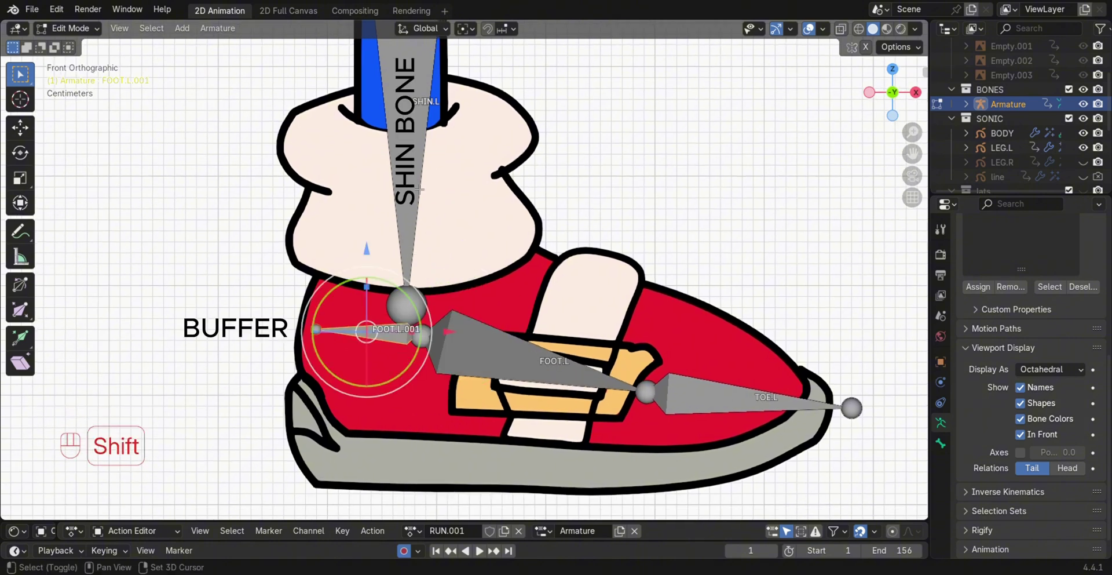
pyautogui.keyDown('shift'); pyautogui.click(418, 209); pyautogui.keyUp('shift')
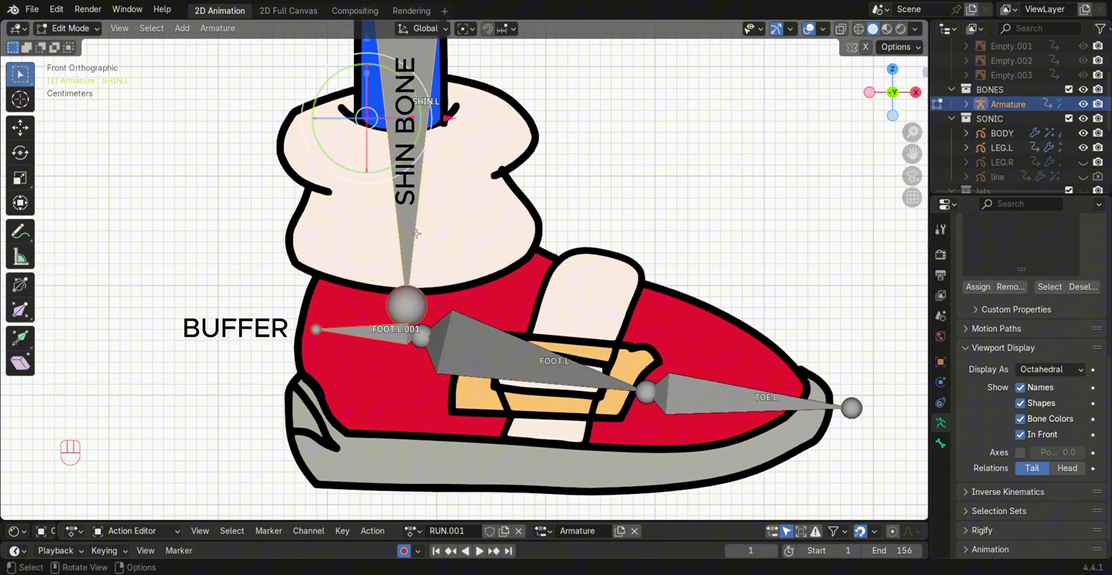
pyautogui.press('ctrl')
pyautogui.hotkey('ctrl', 'p')
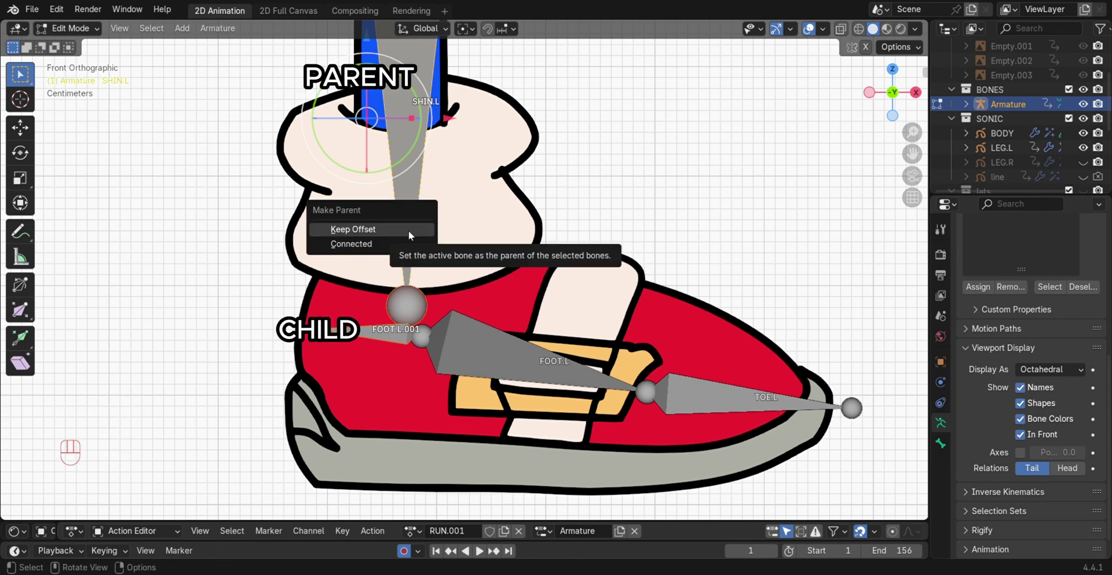
pyautogui.click(409, 230)
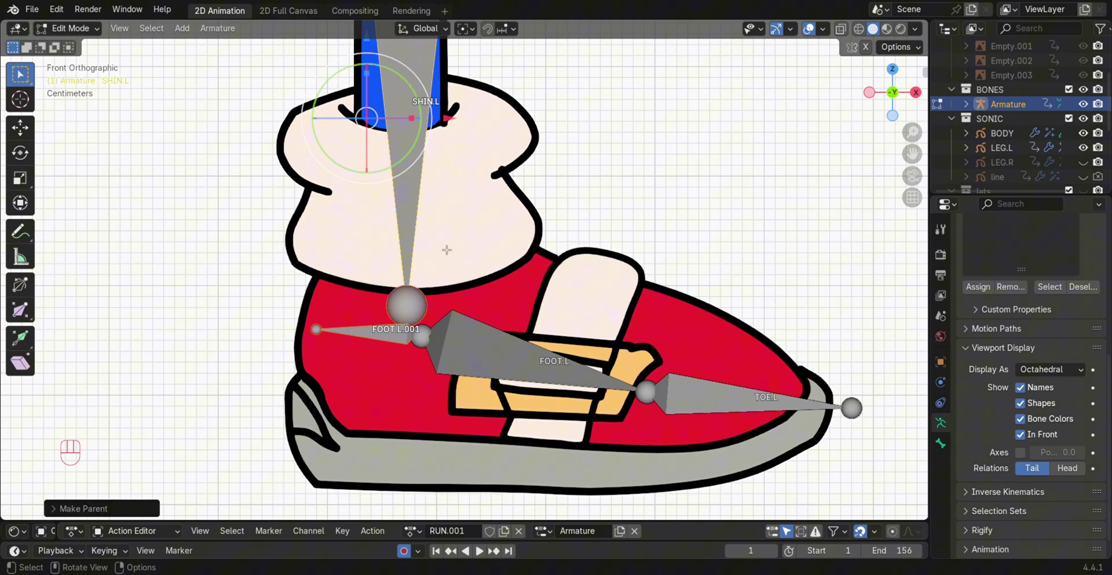
# Set the viewport shading background to Theme.
pyautogui.keyDown('shift'); pyautogui.moveTo(447, 250); pyautogui.dragTo(431, 287, button='middle'); pyautogui.keyUp('shift')
pyautogui.click(915, 29)
pyautogui.click(834, 284)
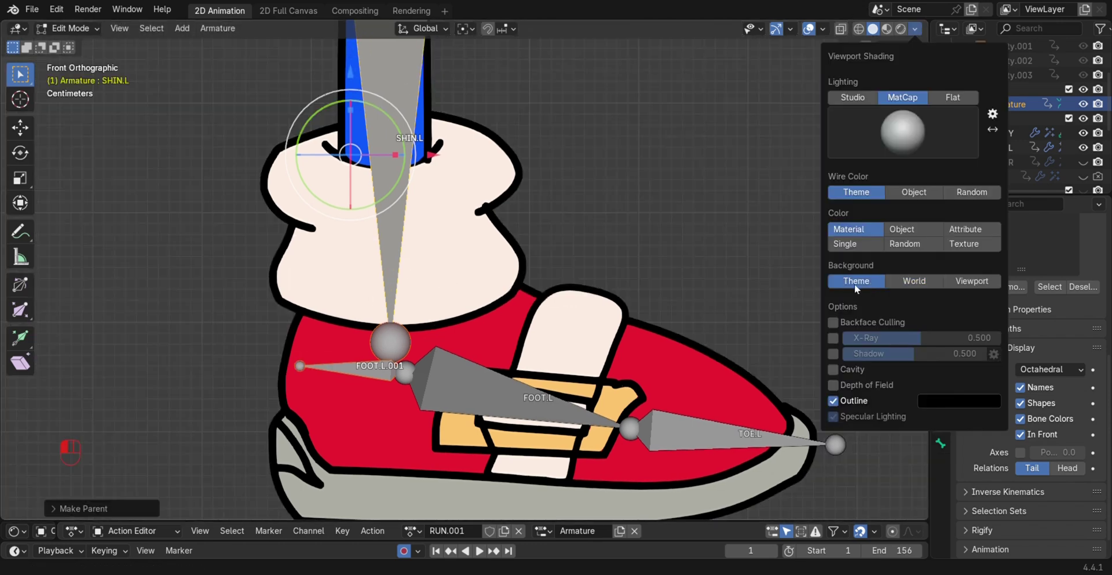
# Extrude a bone about 0.15 m along X from the tail of SHIN.L past the heel and clear its parent.
pyautogui.scroll(-2, 463, 269)
pyautogui.keyDown('shift'); pyautogui.moveTo(440, 249); pyautogui.dragTo(460, 276, button='middle'); pyautogui.keyUp('shift')
pyautogui.scroll(-2, 454, 281)
pyautogui.click(440, 325)
pyautogui.scroll(3, 441, 289)
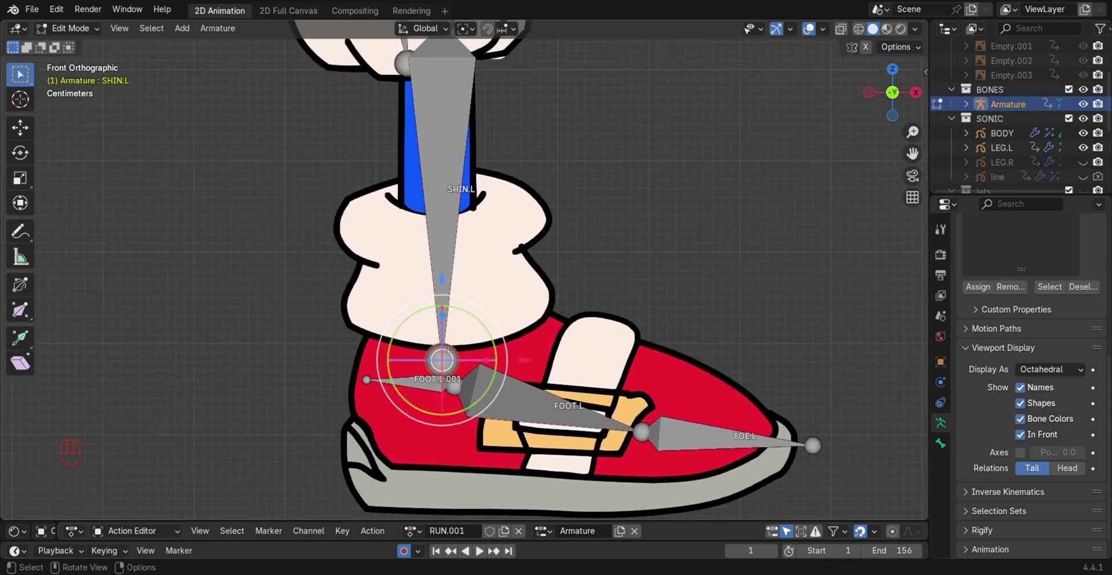
pyautogui.press('e')
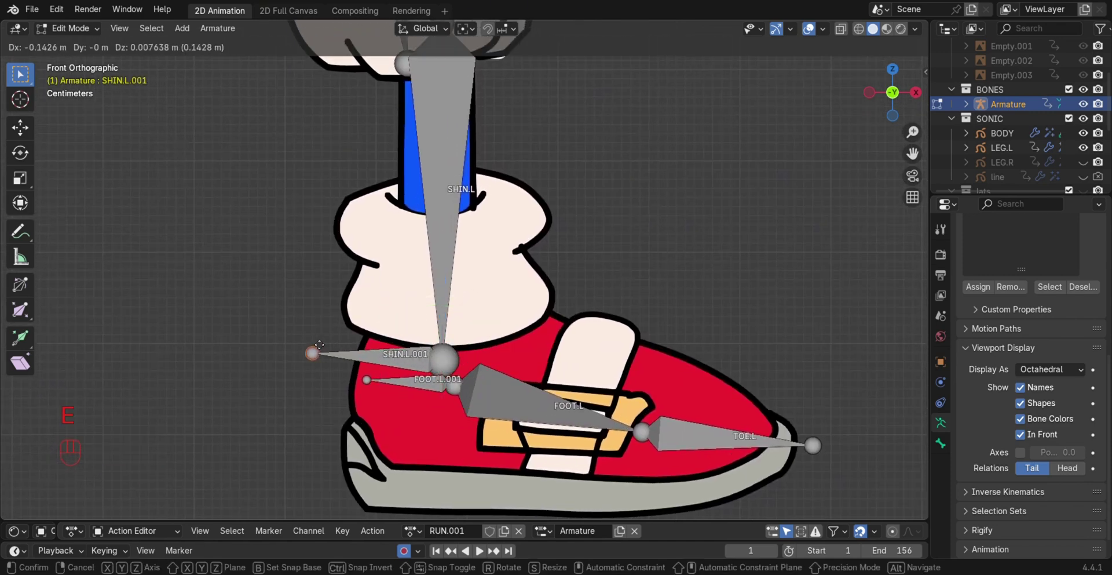
pyautogui.press('x')
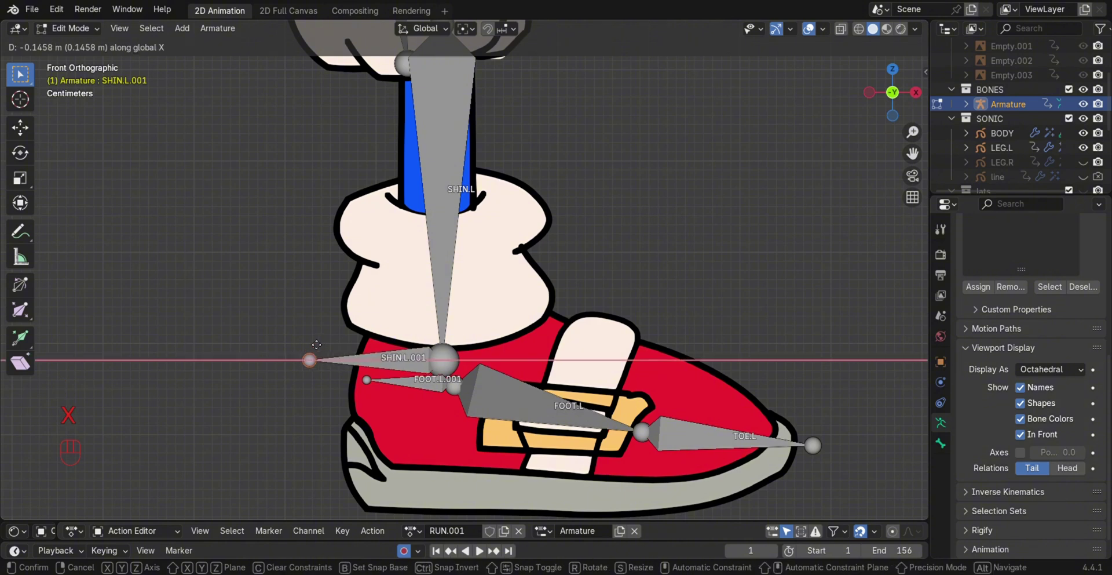
pyautogui.click(316, 344)
pyautogui.hotkey('alt', 'p')
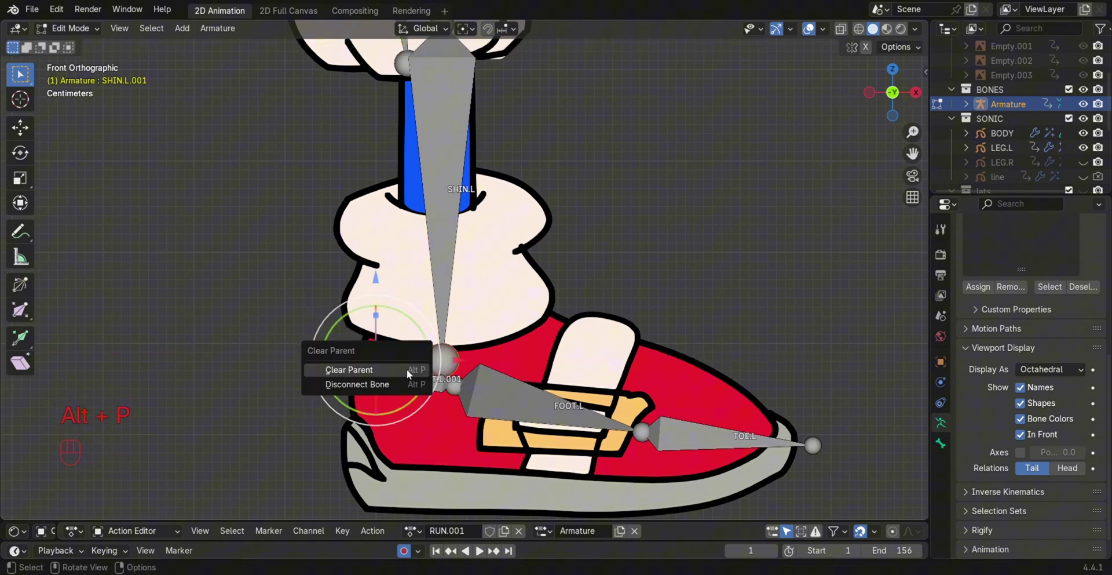
pyautogui.click(406, 370)
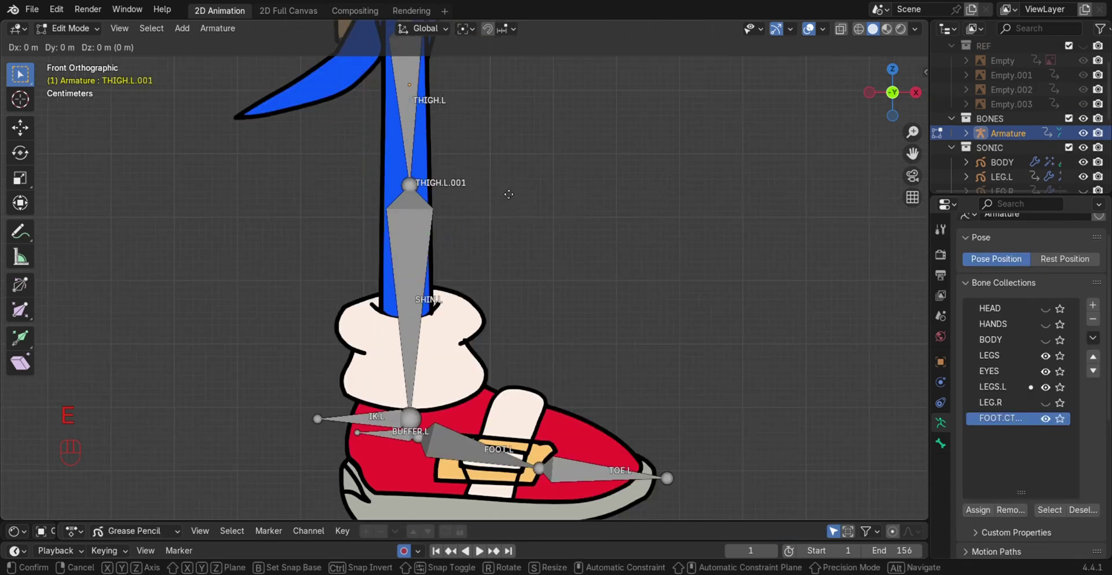
# Extrude a bone forward along X from the knee at the tail of THIGH.L and clear its parent.
pyautogui.press('x')
pyautogui.click(646, 198)
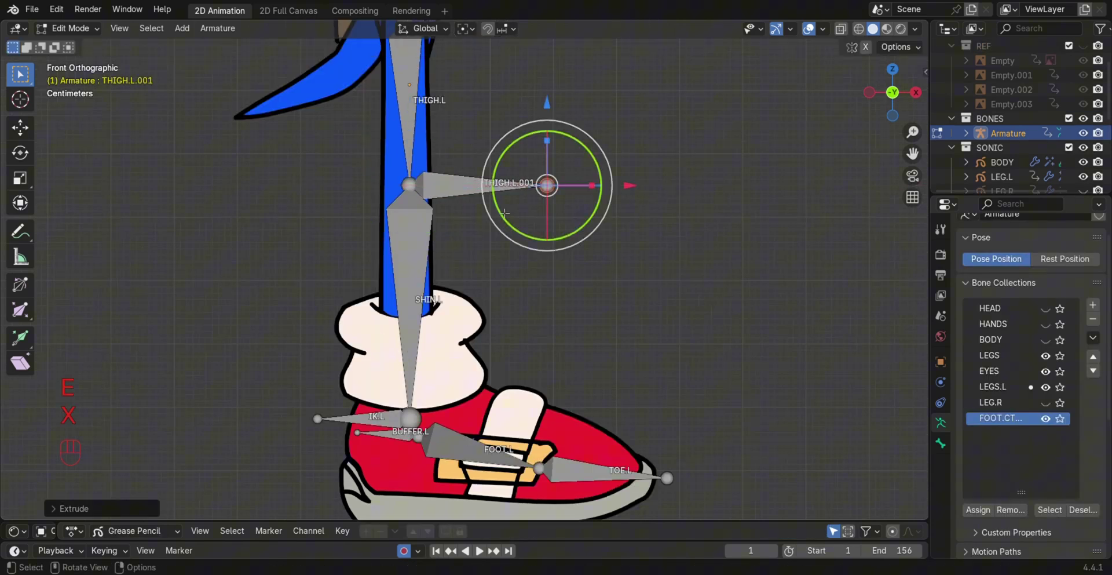
pyautogui.click(468, 194)
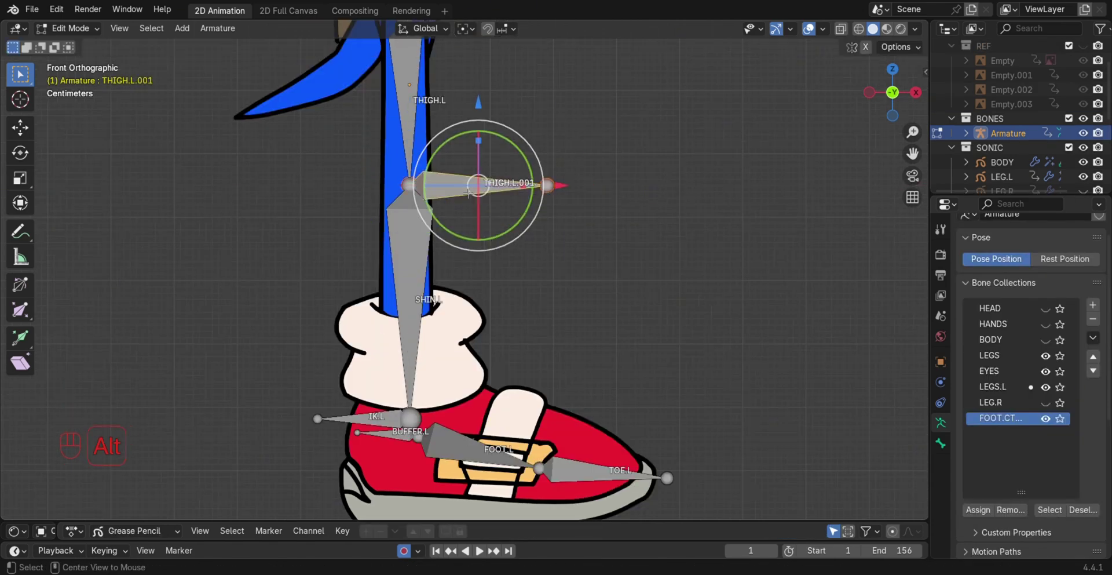
pyautogui.hotkey('alt', 'p')
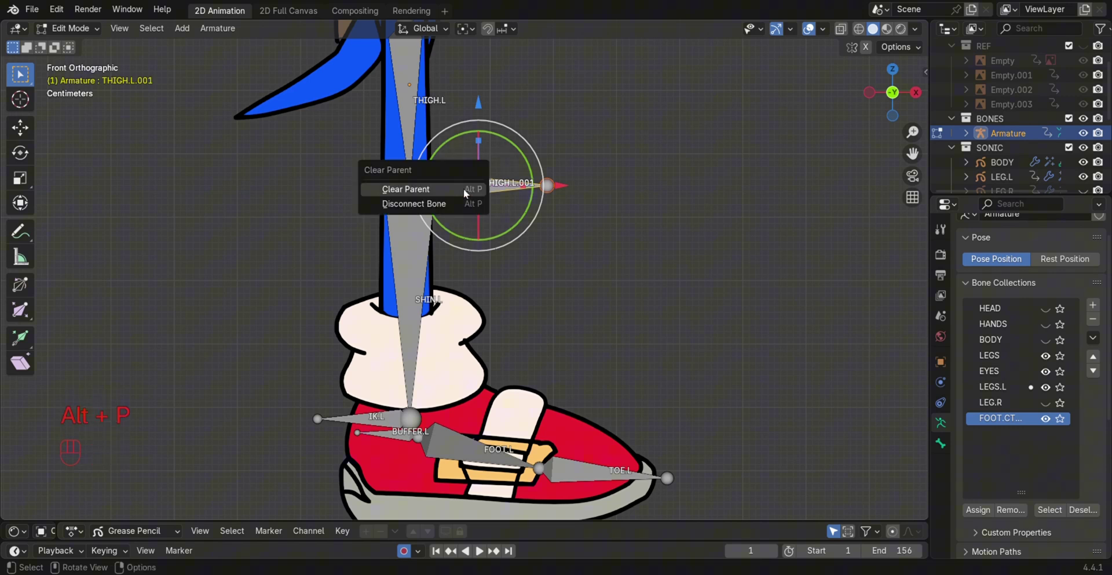
pyautogui.click(463, 189)
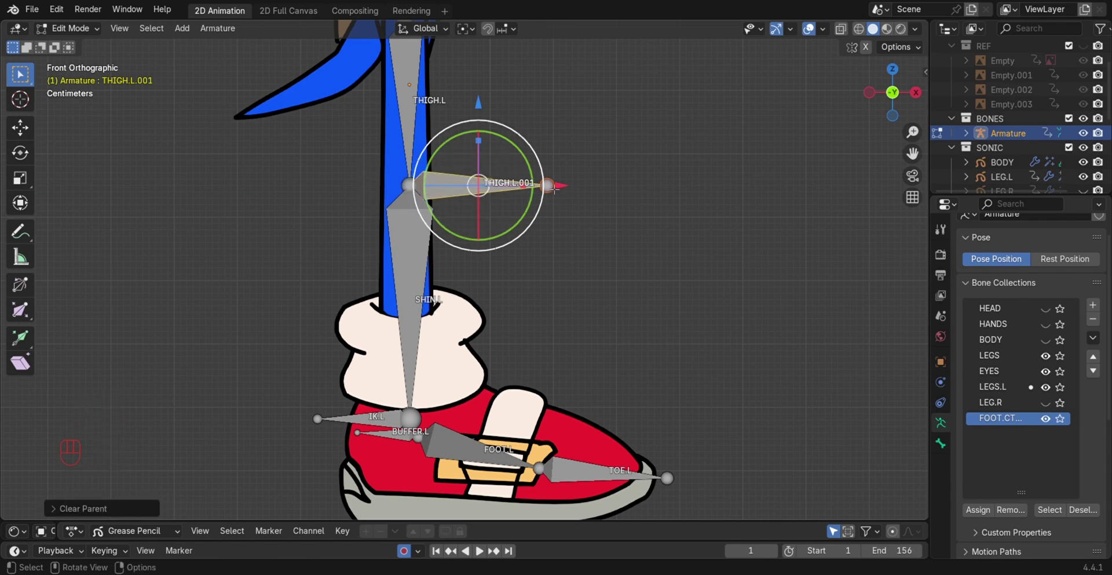
# Switch the armature to Pose Mode and add an Inverse Kinematics constraint to the SHIN.L bone.
pyautogui.hotkey('ctrl', 'Tab')
pyautogui.click(346, 380)
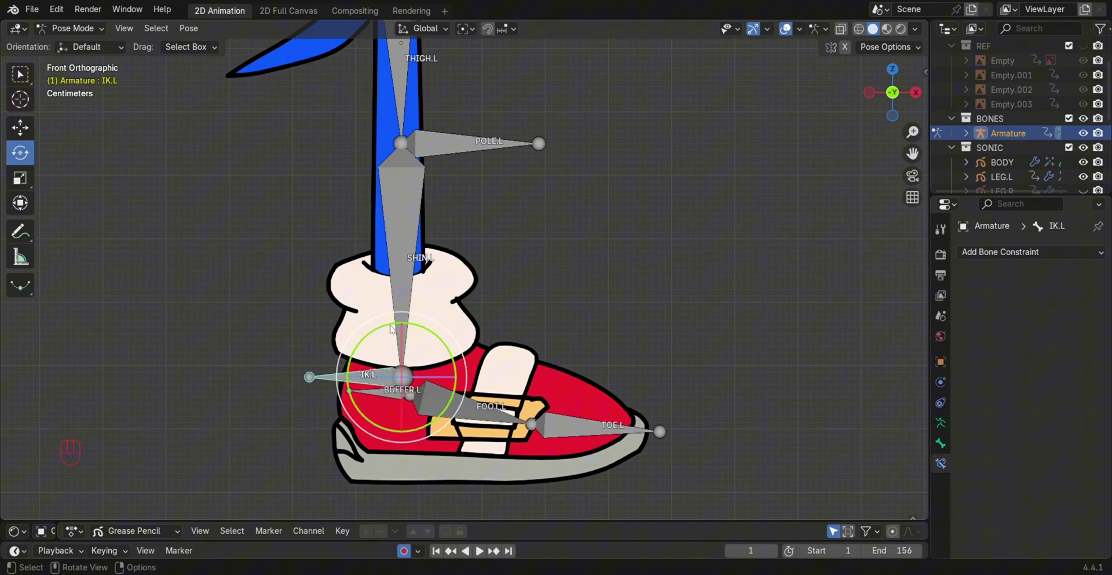
pyautogui.click(411, 256)
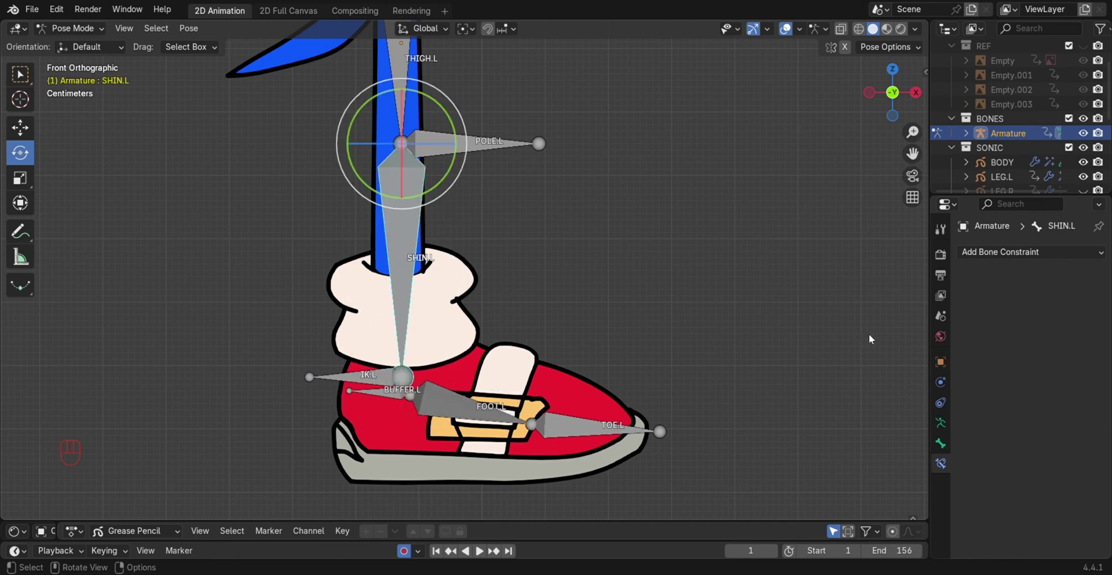
pyautogui.click(1006, 254)
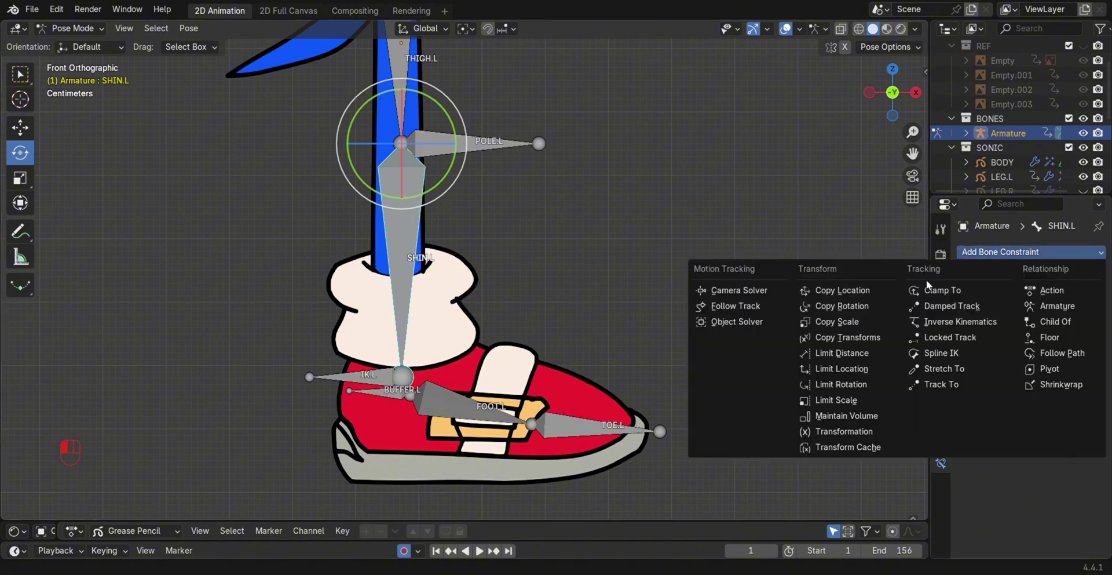
pyautogui.click(948, 324)
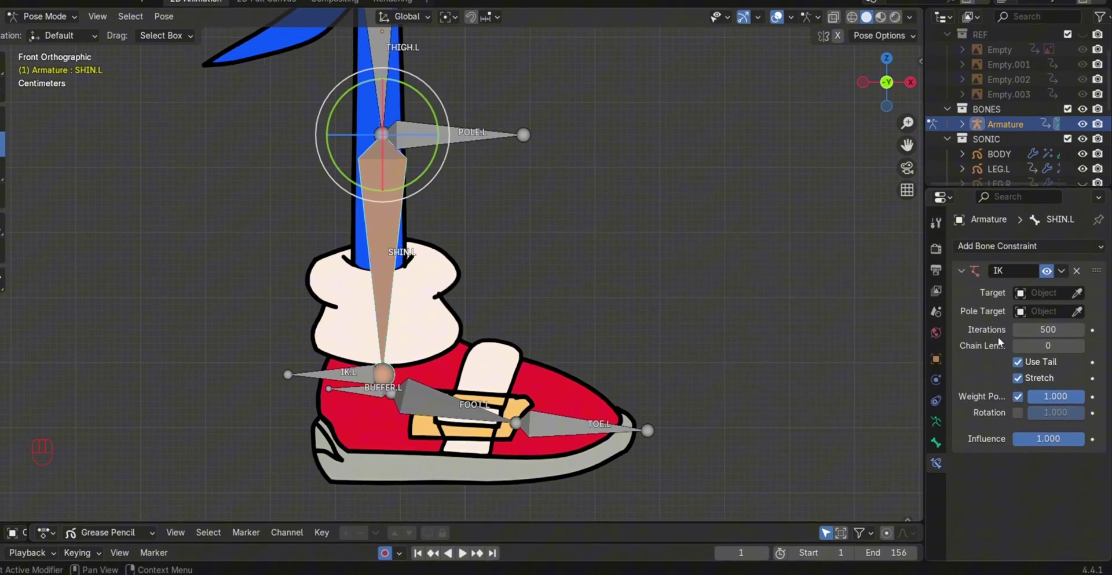
# Set the target of SHIN.L's IK constraint to the Armature's IK.L bone.
pyautogui.click(1073, 273)
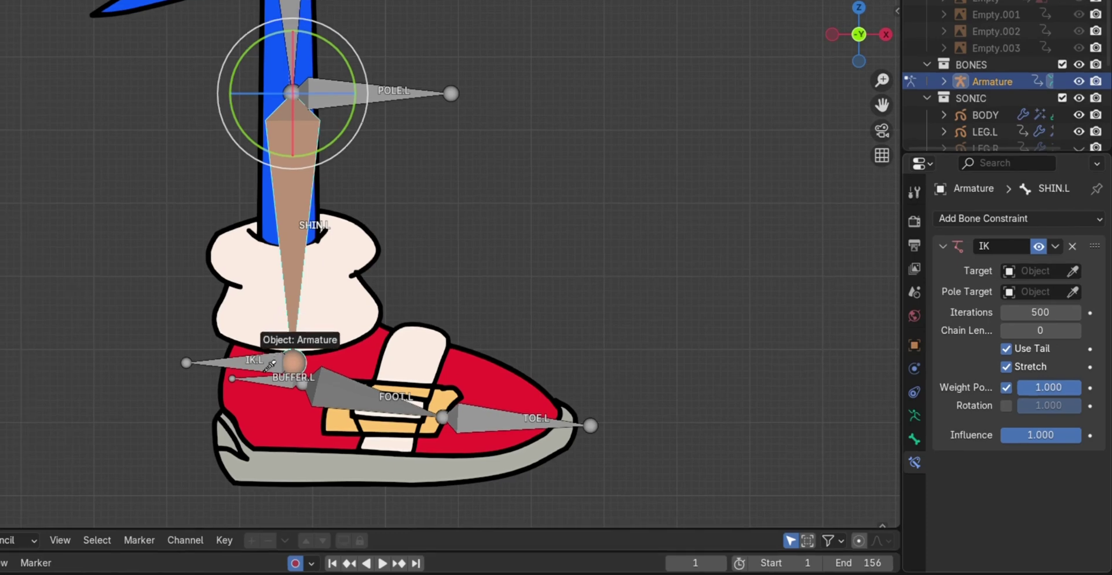
pyautogui.click(295, 333)
pyautogui.click(1072, 290)
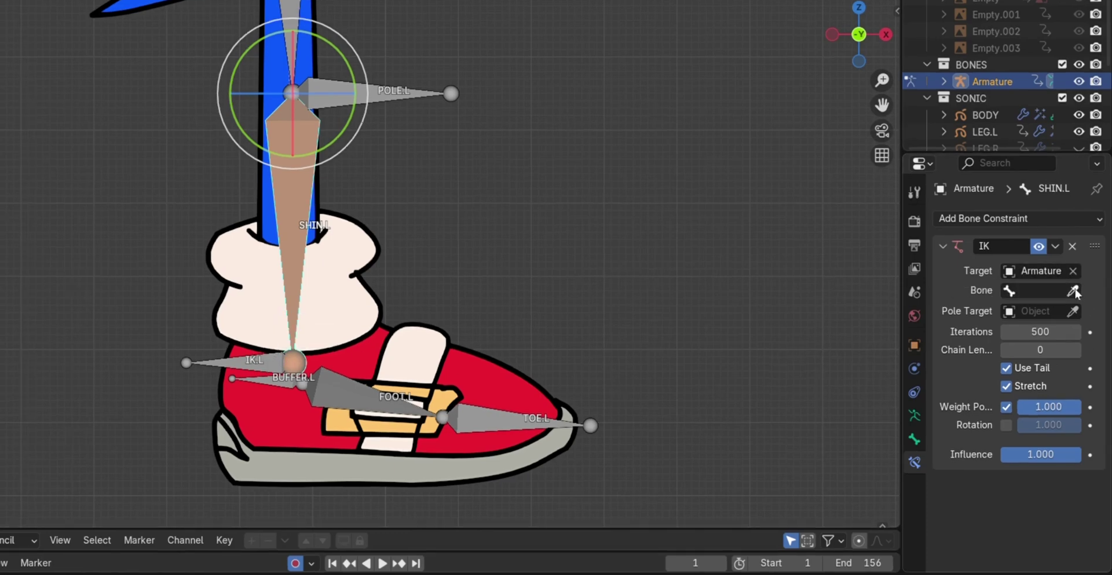
pyautogui.click(263, 363)
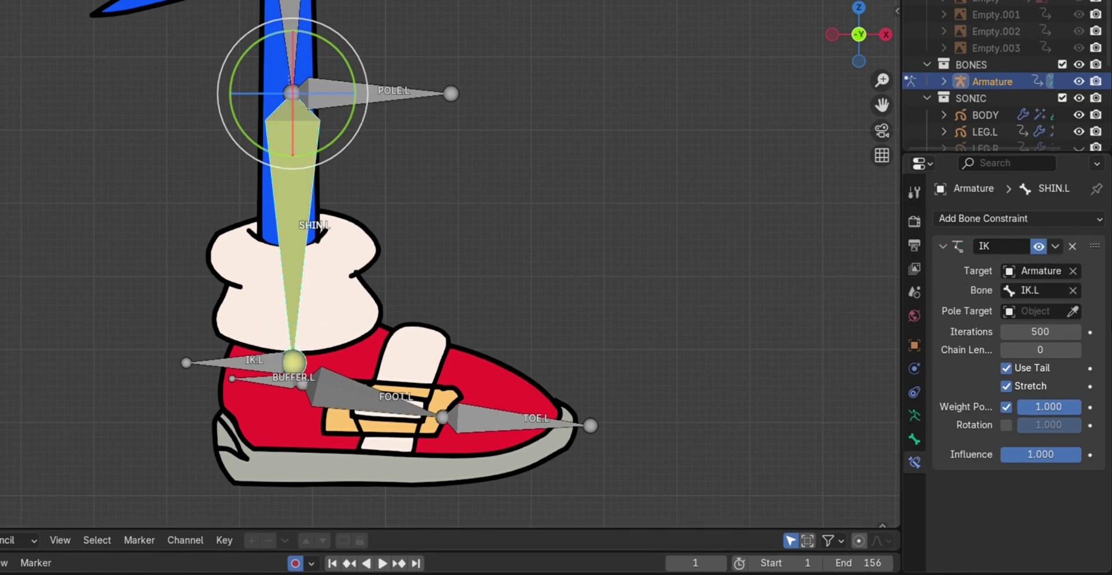
# Set the IK constraint's pole target to the Armature's POLE.L bone and its chain length to 2.
pyautogui.click(1073, 311)
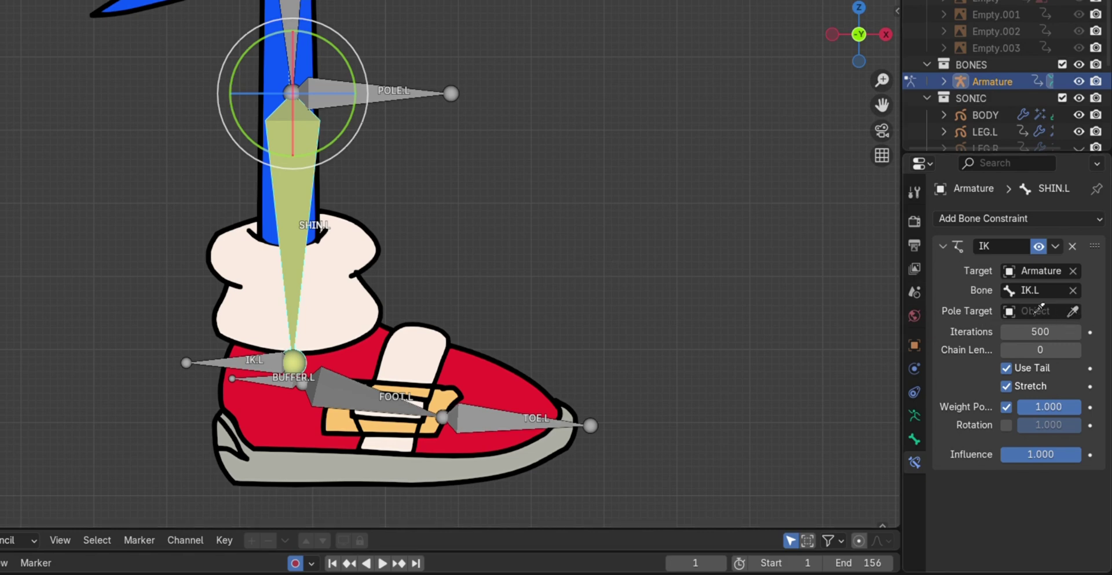
pyautogui.click(383, 98)
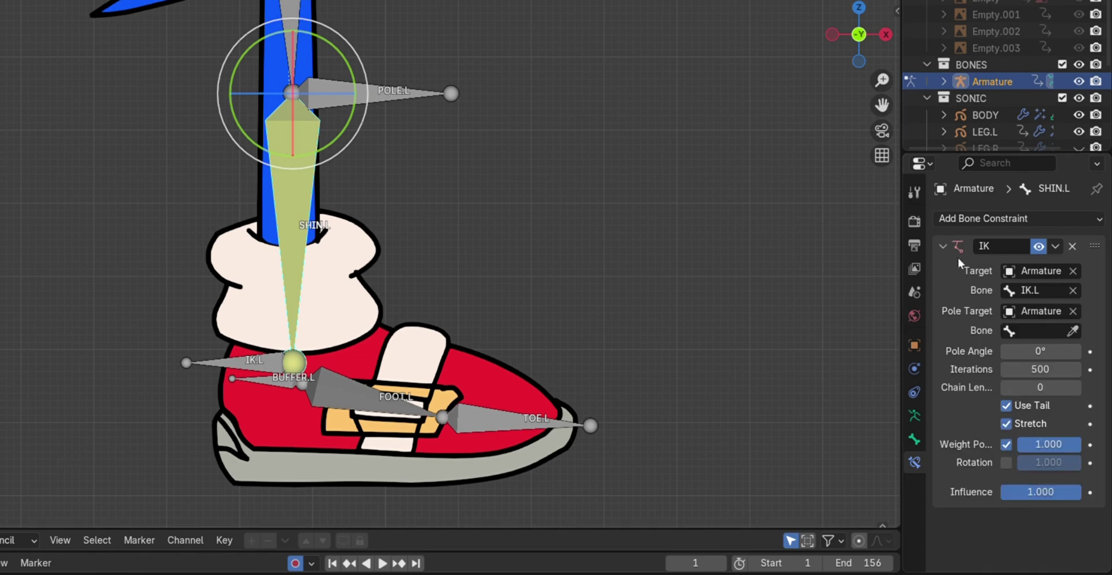
pyautogui.click(1072, 330)
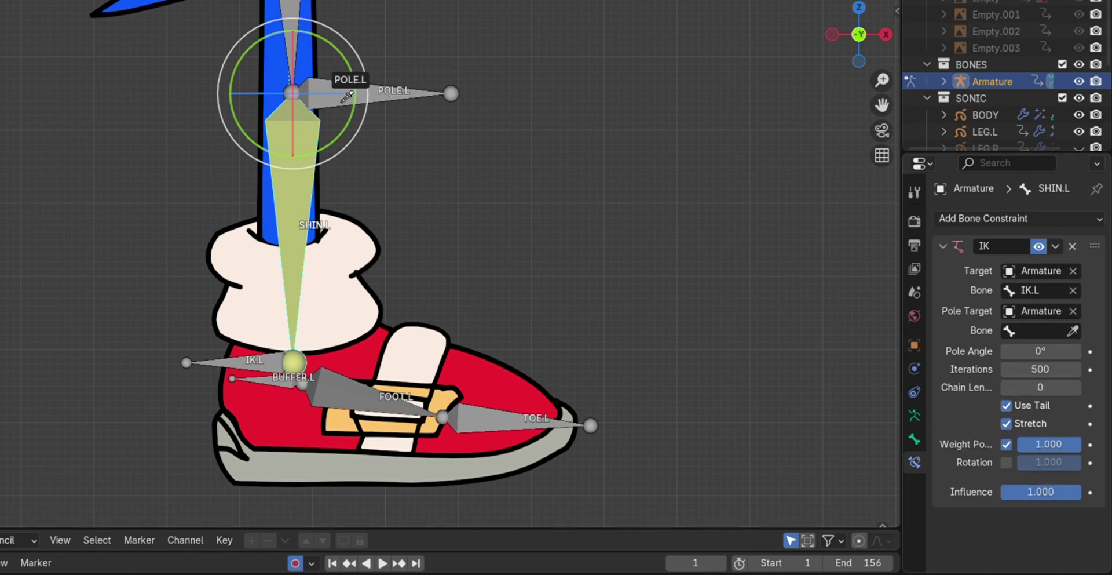
pyautogui.click(384, 97)
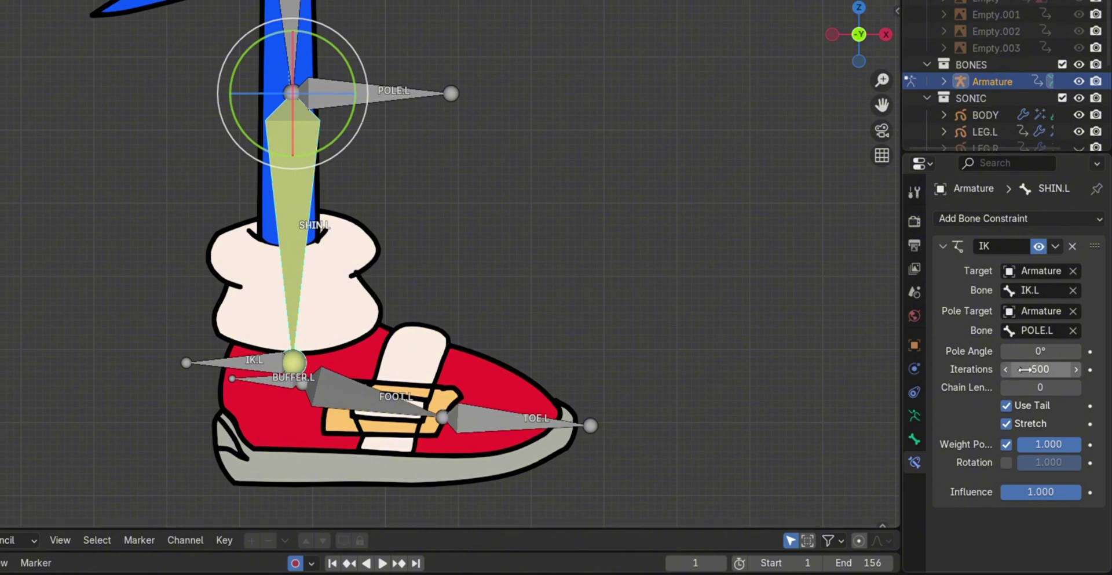
pyautogui.click(1076, 387)
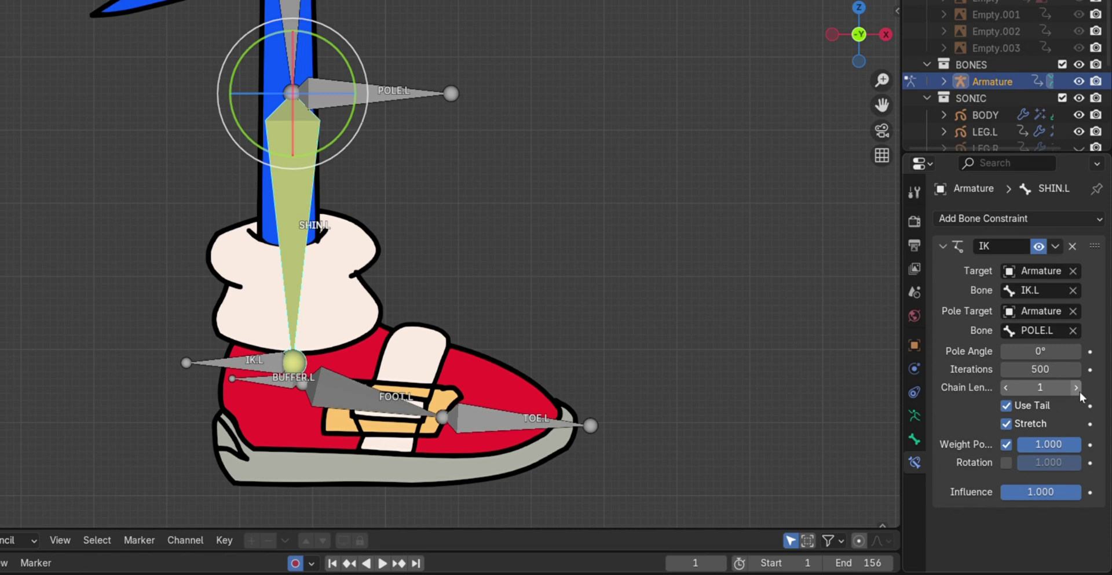
pyautogui.click(1076, 387)
# Move the IK.L bone and the POLE.L bone to test how the leg bends.
pyautogui.keyDown('shift'); pyautogui.moveTo(614, 345); pyautogui.dragTo(614, 382, button='middle'); pyautogui.keyUp('shift')
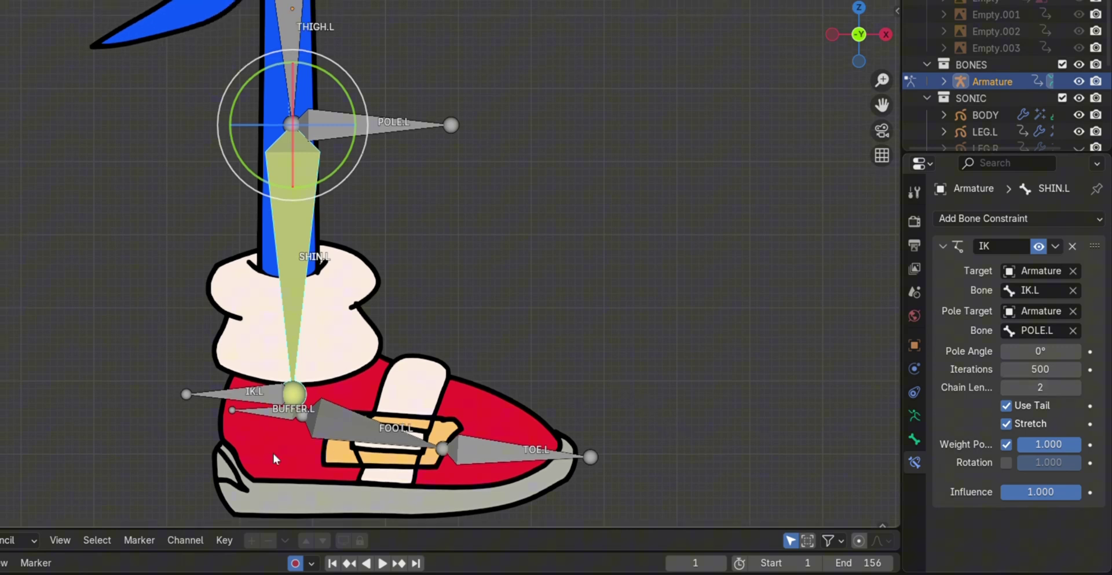
pyautogui.click(239, 402)
pyautogui.press('g')
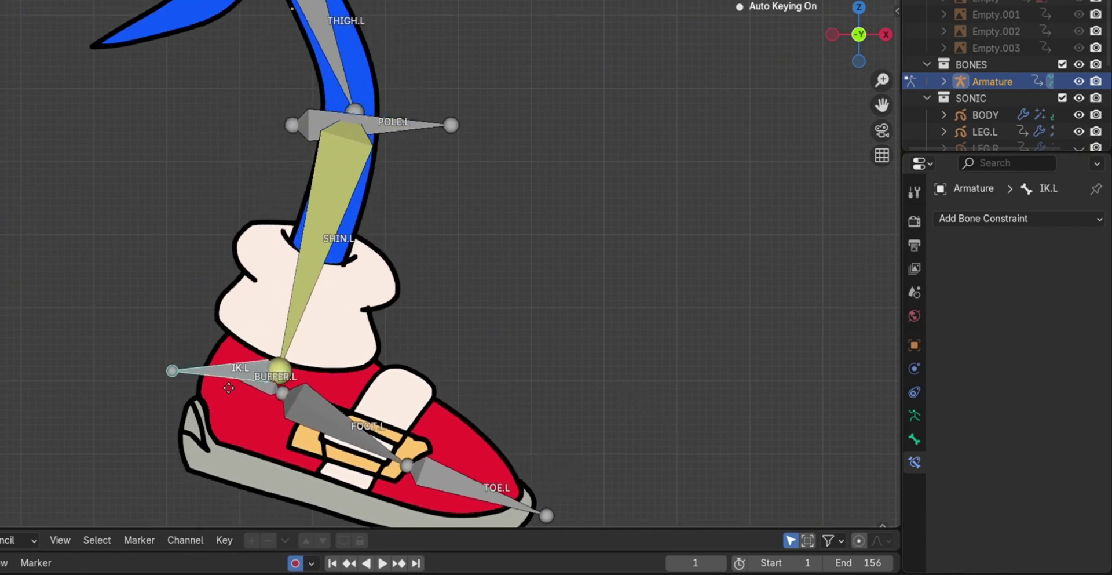
pyautogui.click(187, 371)
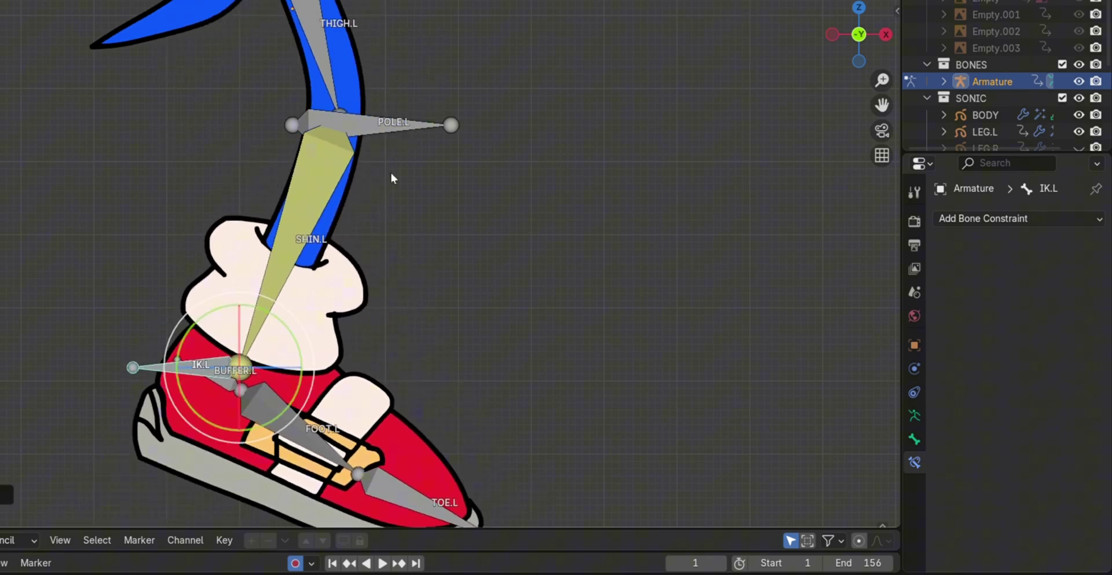
pyautogui.click(394, 142)
pyautogui.press('g')
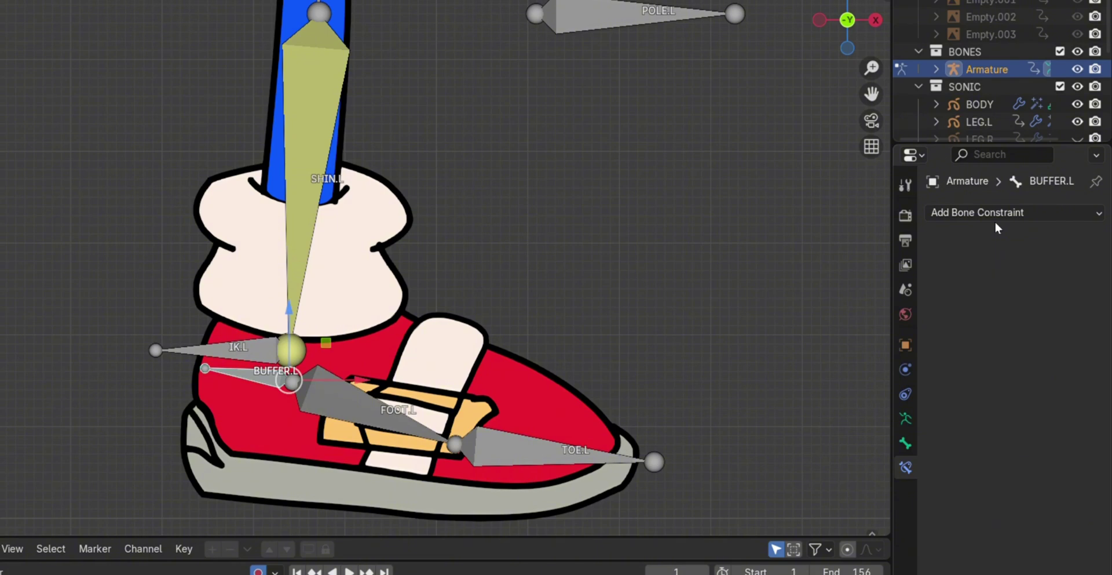
# Add a Copy Rotation constraint to the BUFFER.L bone, targeting the Armature's IK.L bone.
pyautogui.click(995, 216)
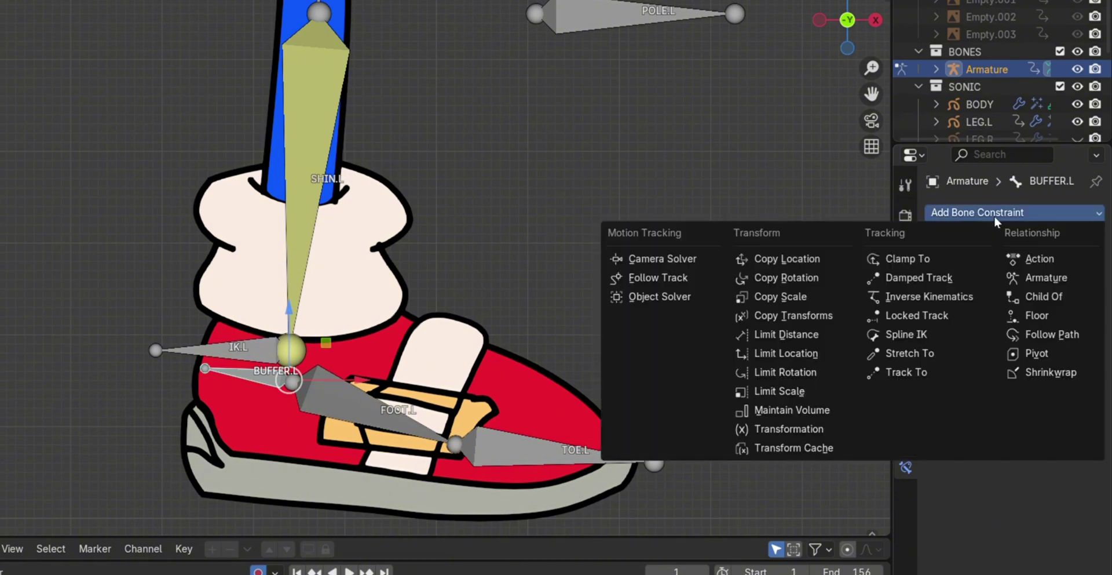
pyautogui.click(815, 280)
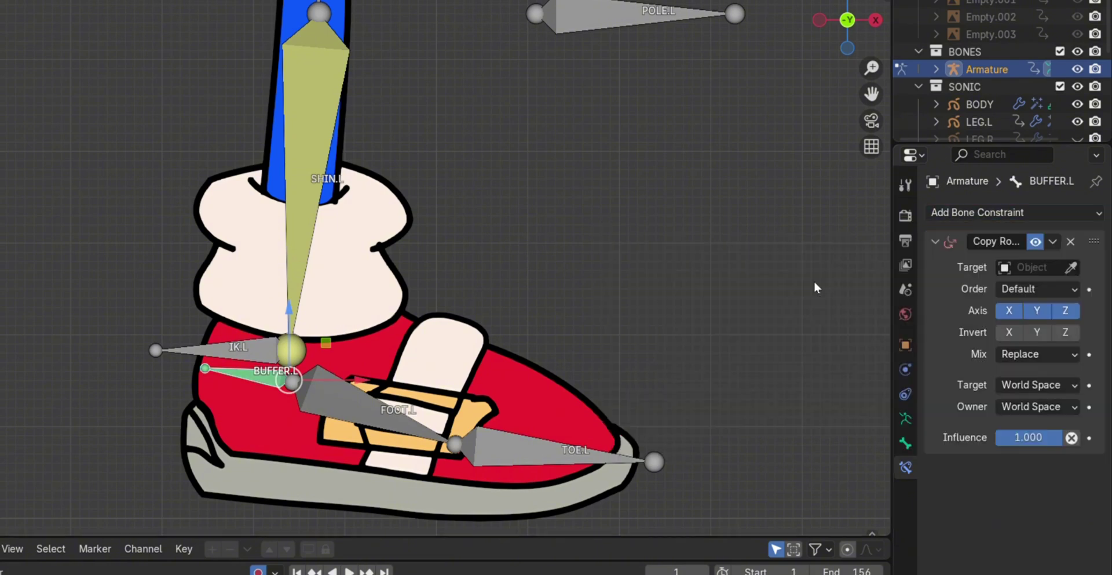
pyautogui.click(1071, 267)
pyautogui.click(265, 351)
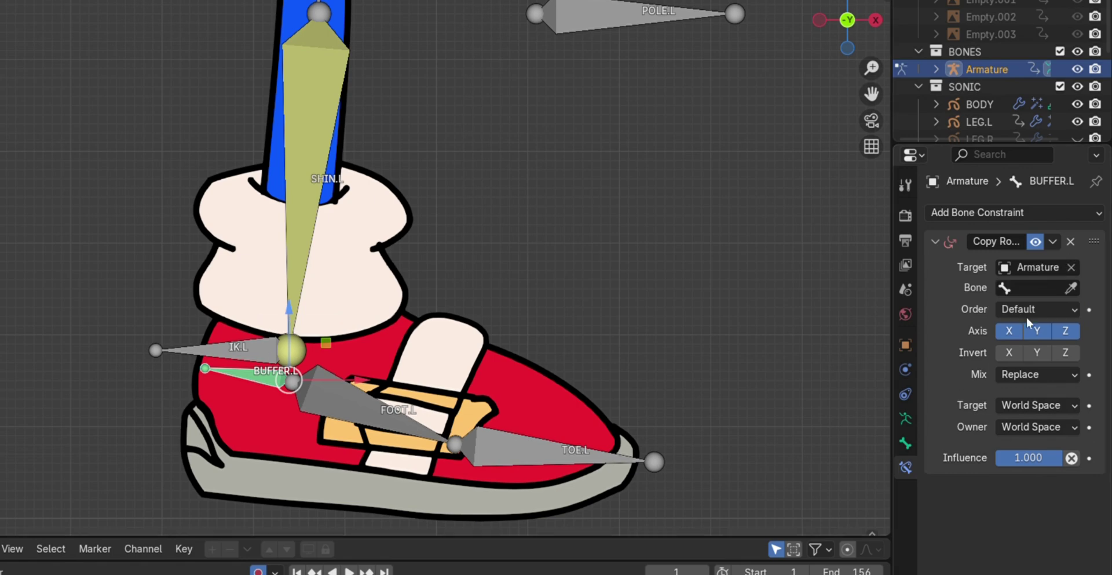
pyautogui.click(1072, 288)
pyautogui.click(267, 354)
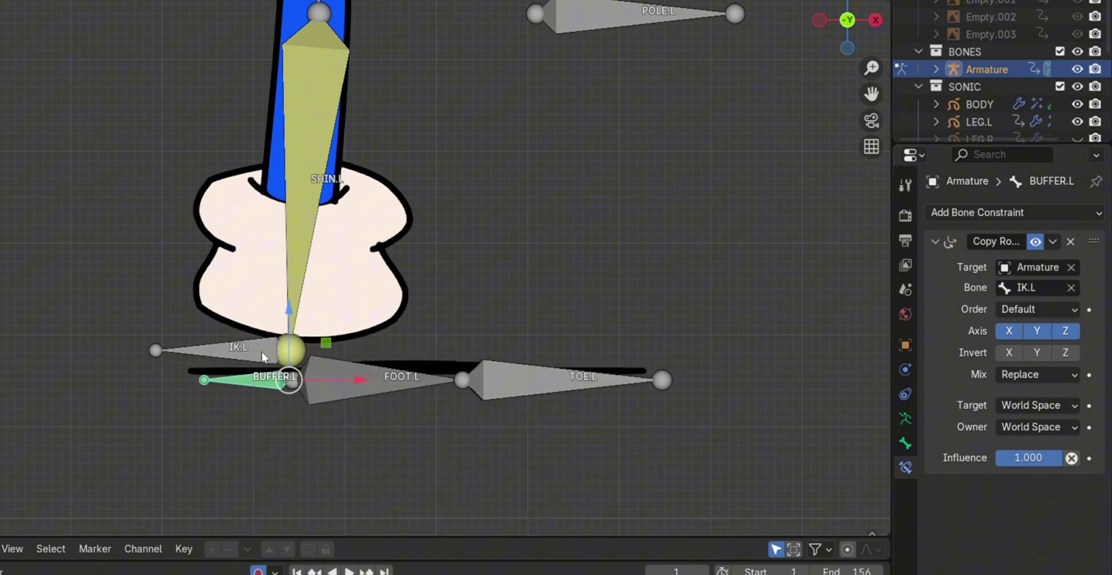
# Set the IK.L bone's roll to 0° in Edit Mode and return to Pose Mode.
pyautogui.press('Tab')
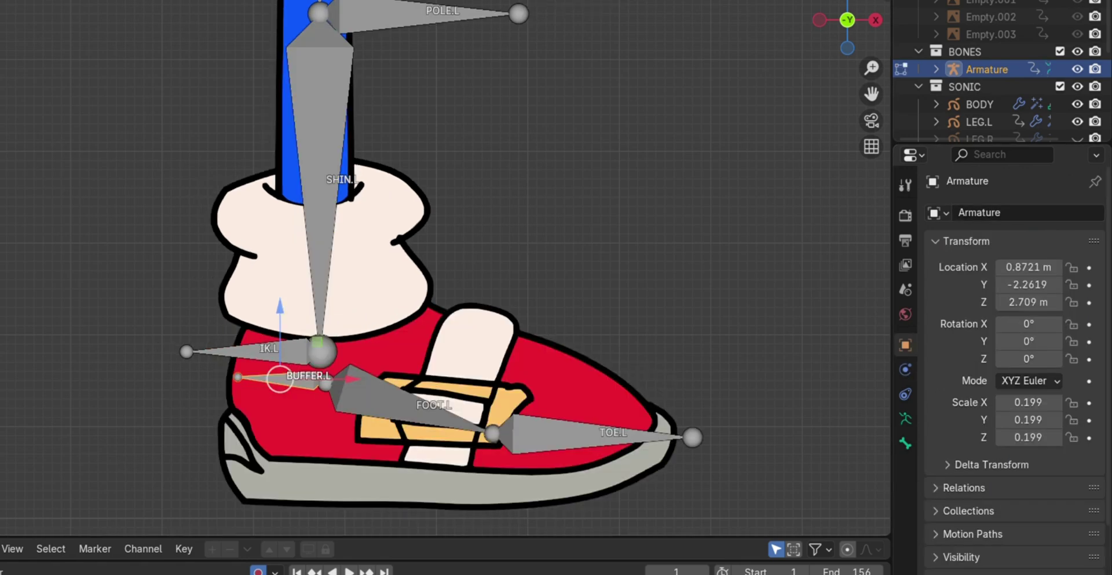
pyautogui.click(297, 354)
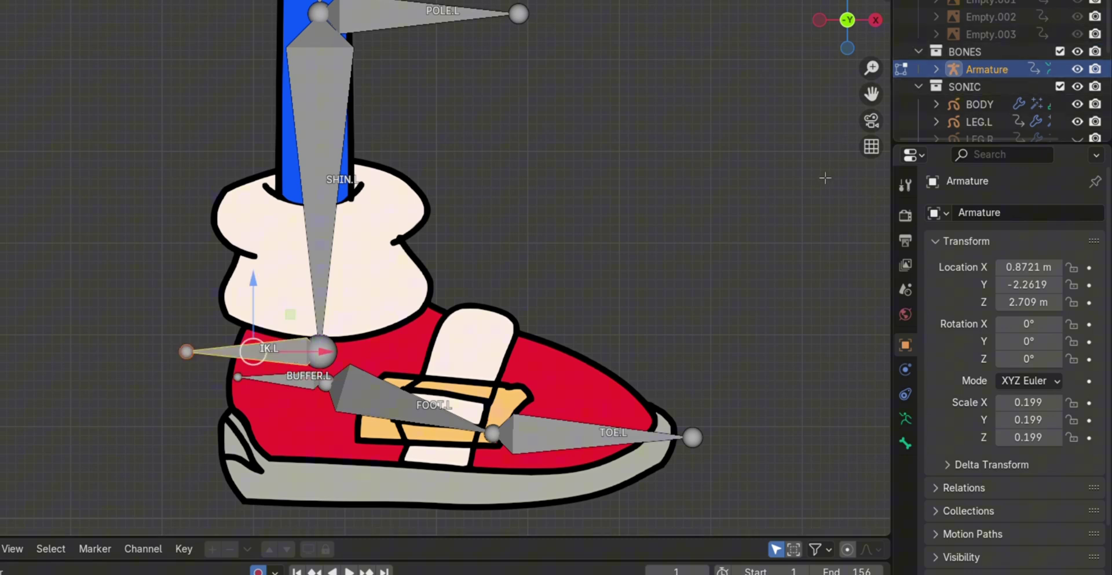
pyautogui.press('n')
pyautogui.click(804, 200)
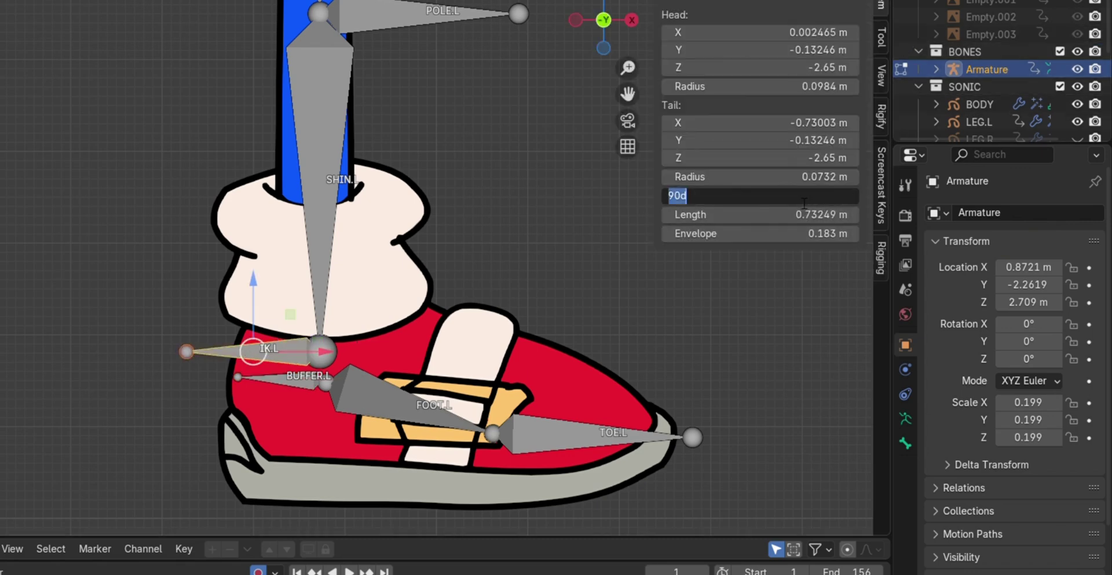
pyautogui.write('0')
pyautogui.press('Return')
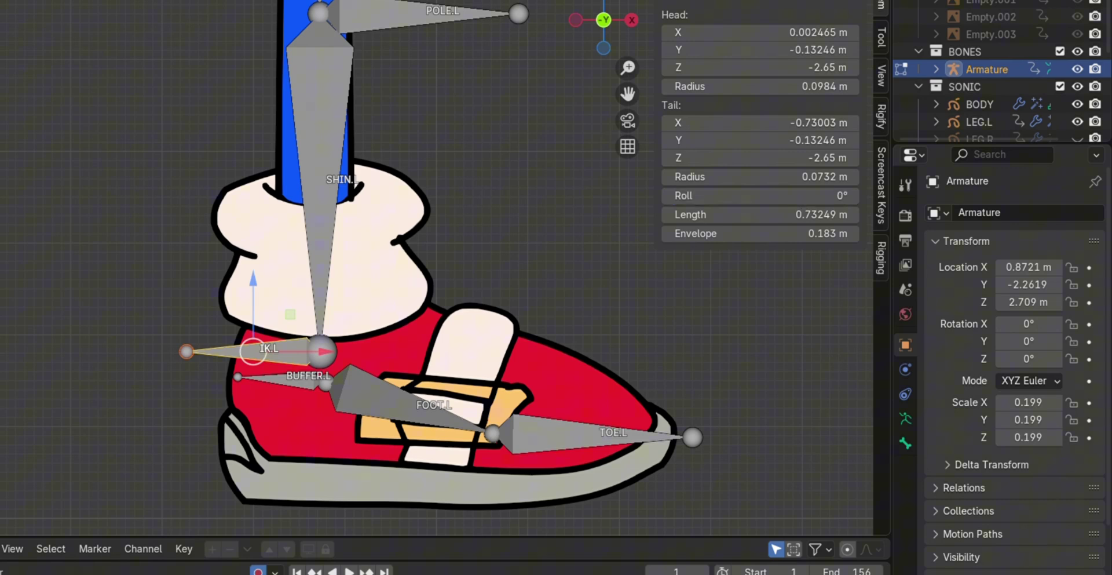
pyautogui.hotkey('ctrl', 'Tab')
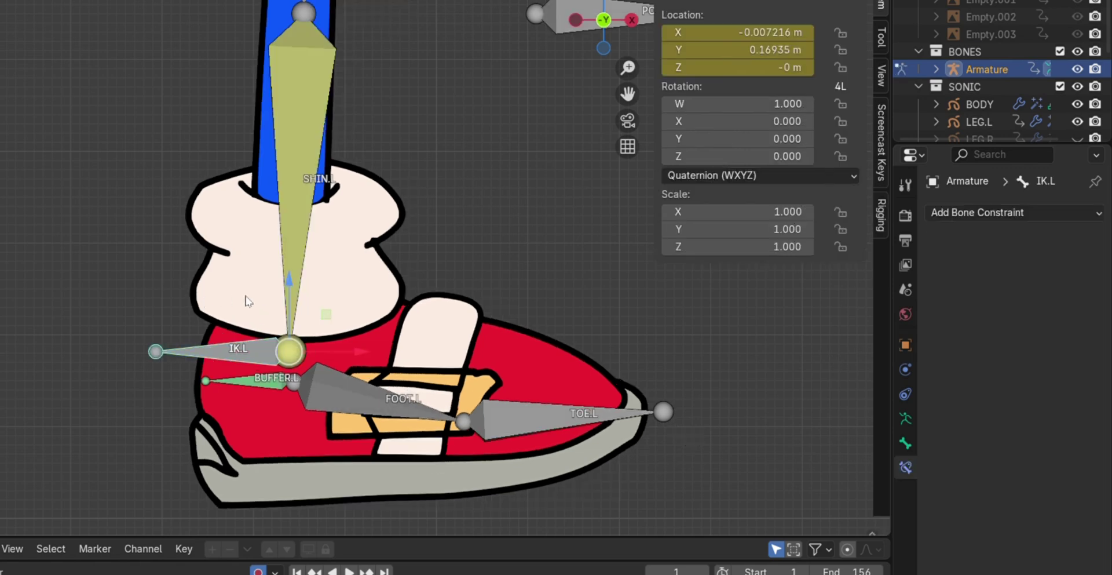
# Rotate the IK.L bone to test the foot's copied rotation.
pyautogui.click(262, 377)
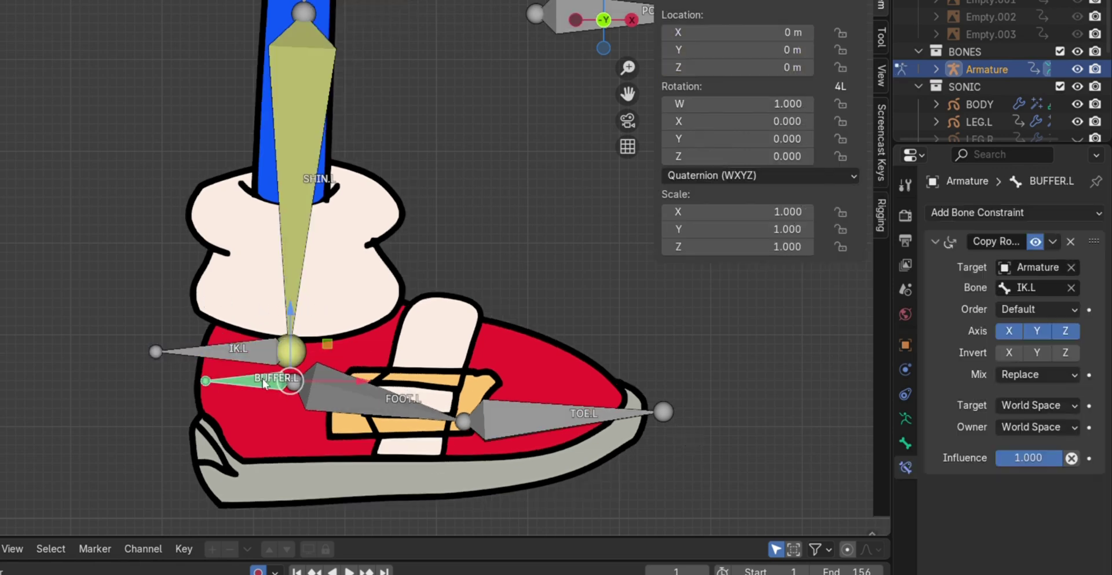
pyautogui.click(256, 352)
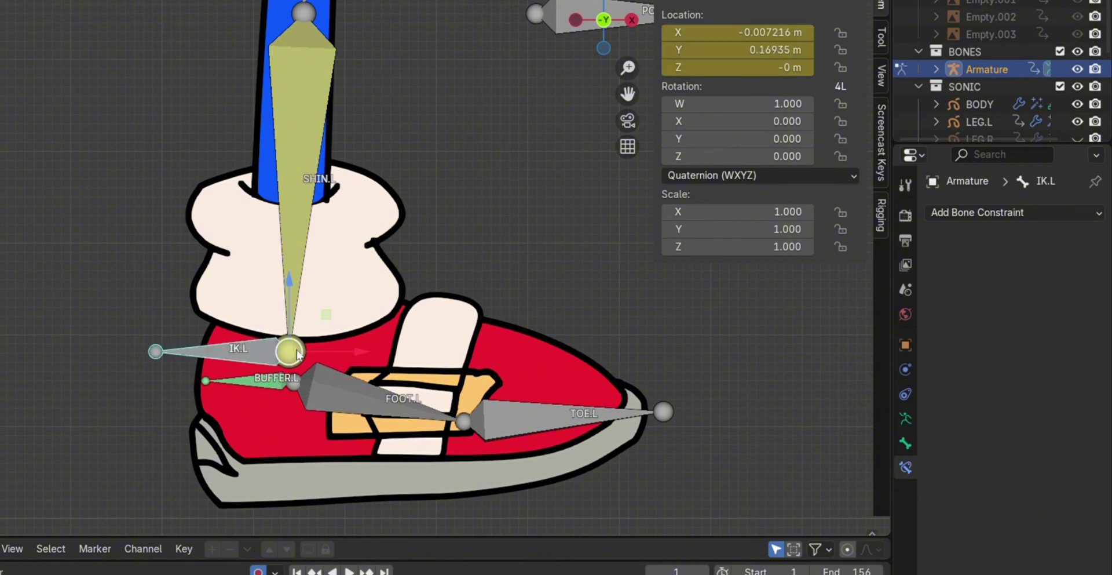
pyautogui.hotkey('shift', 'space')
pyautogui.press('r')
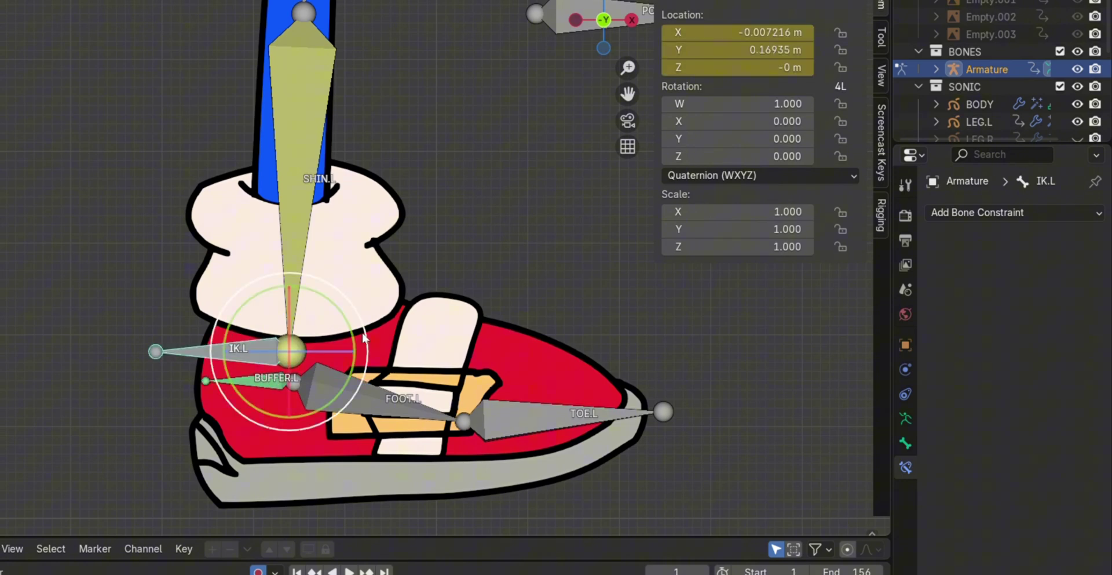
pyautogui.moveTo(365, 329); pyautogui.dragTo(345, 307)
# In Edit Mode, extrude a bone about 0.78 m long backward along X from the tail of FOOT.L.
pyautogui.press('Tab')
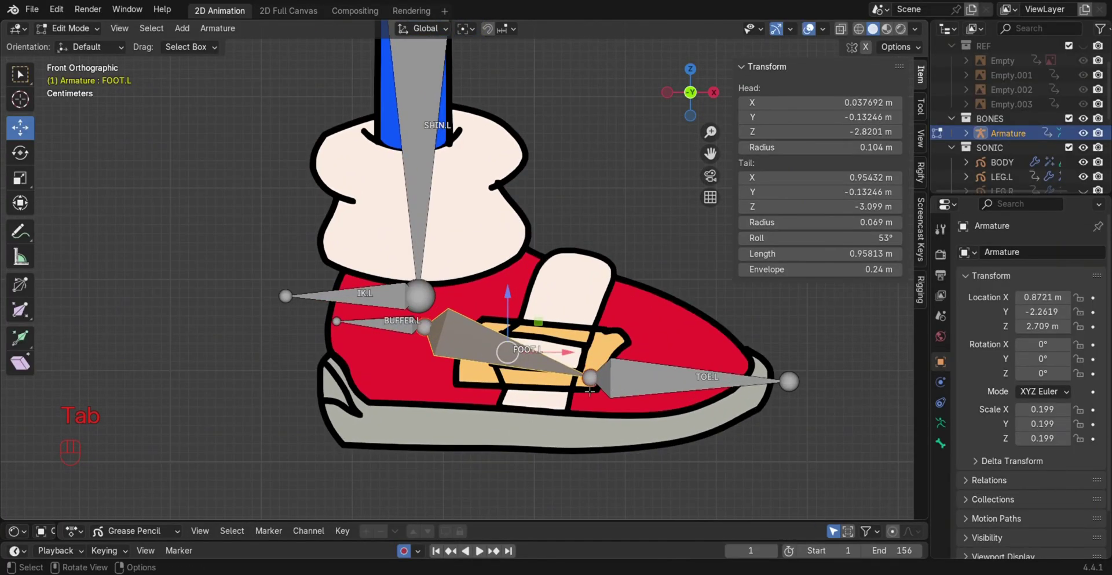
pyautogui.click(590, 391)
pyautogui.press('e')
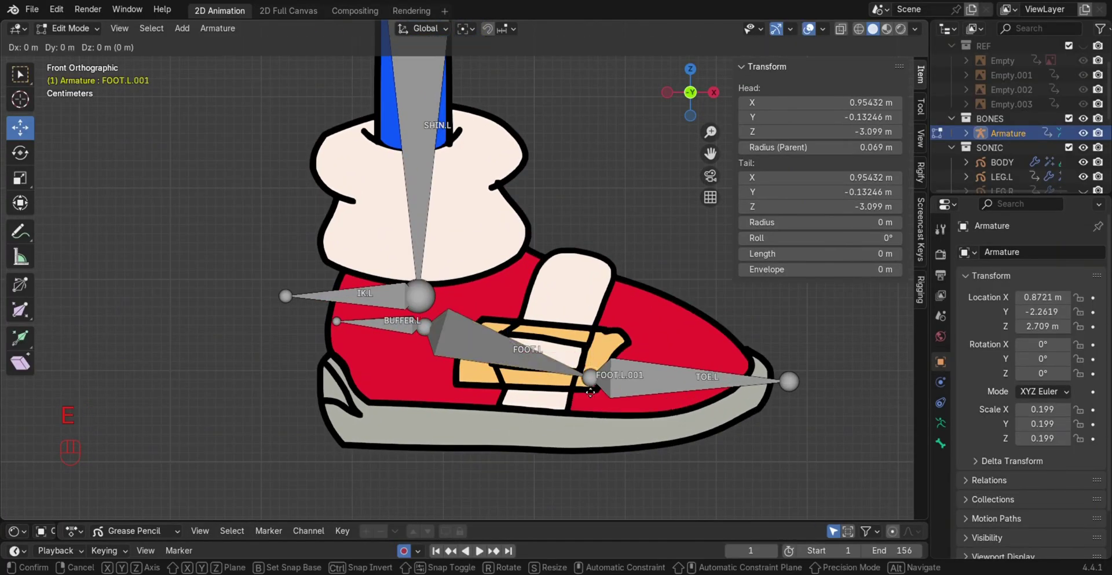
pyautogui.press('x')
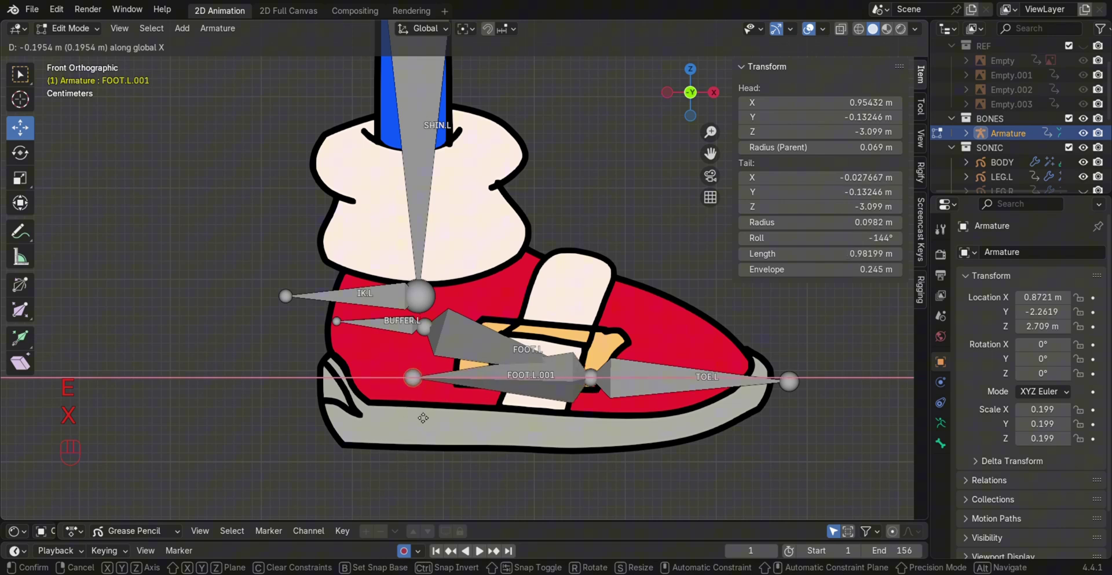
pyautogui.click(444, 401)
pyautogui.keyDown('shift'); pyautogui.moveTo(486, 383); pyautogui.dragTo(445, 325, button='middle'); pyautogui.keyUp('shift')
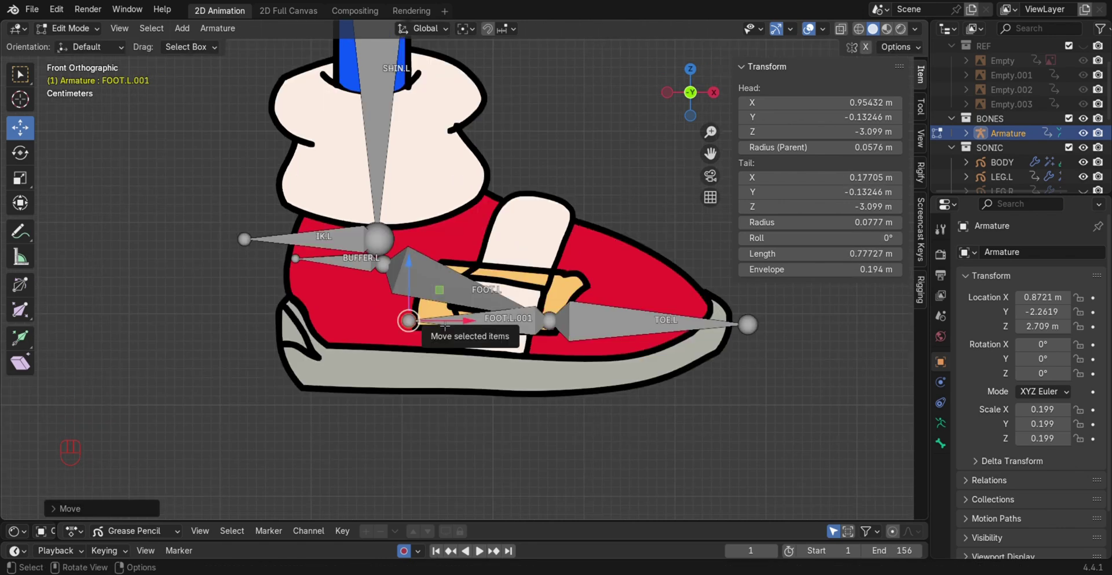
# Extrude a second bone about 0.77 m long along X from the new bone's tail toward the heel.
pyautogui.press('e')
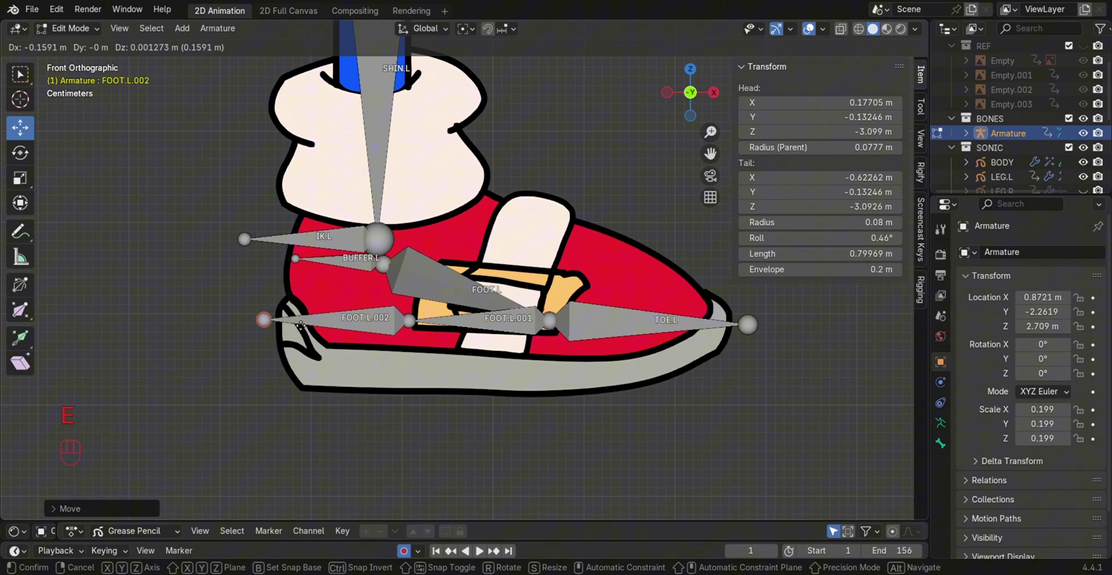
pyautogui.press('x')
pyautogui.click(306, 325)
pyautogui.keyDown('shift'); pyautogui.moveTo(494, 360); pyautogui.dragTo(489, 412, button='middle'); pyautogui.keyUp('shift')
pyautogui.scroll(1, 489, 412)
# Name the rear bone HEEL.L and switch its direction, and name the bone in front of it TOE.CTRL.L.
pyautogui.click(367, 394)
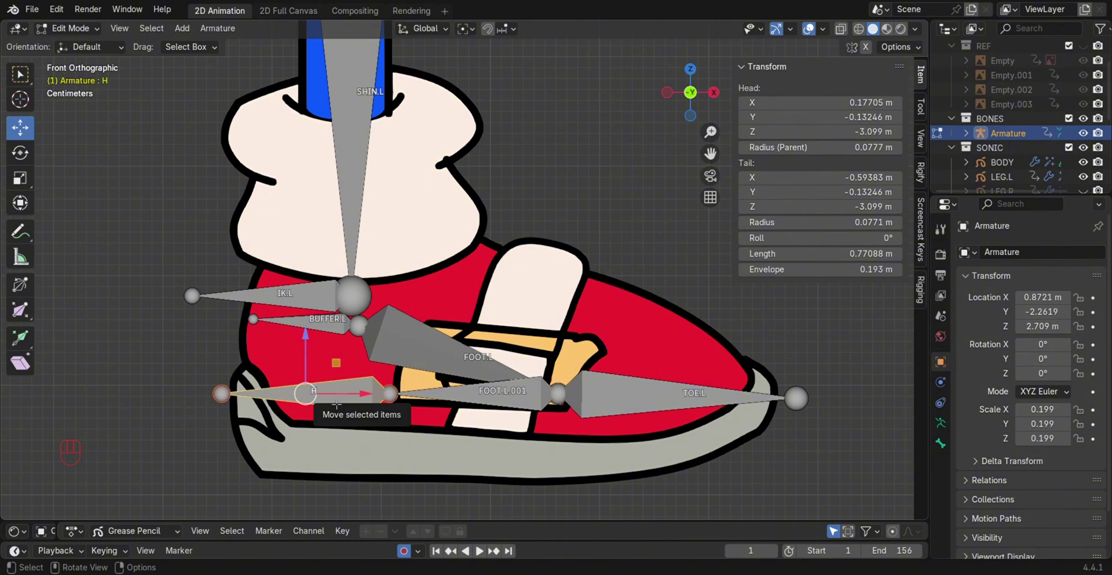
pyautogui.press('alt')
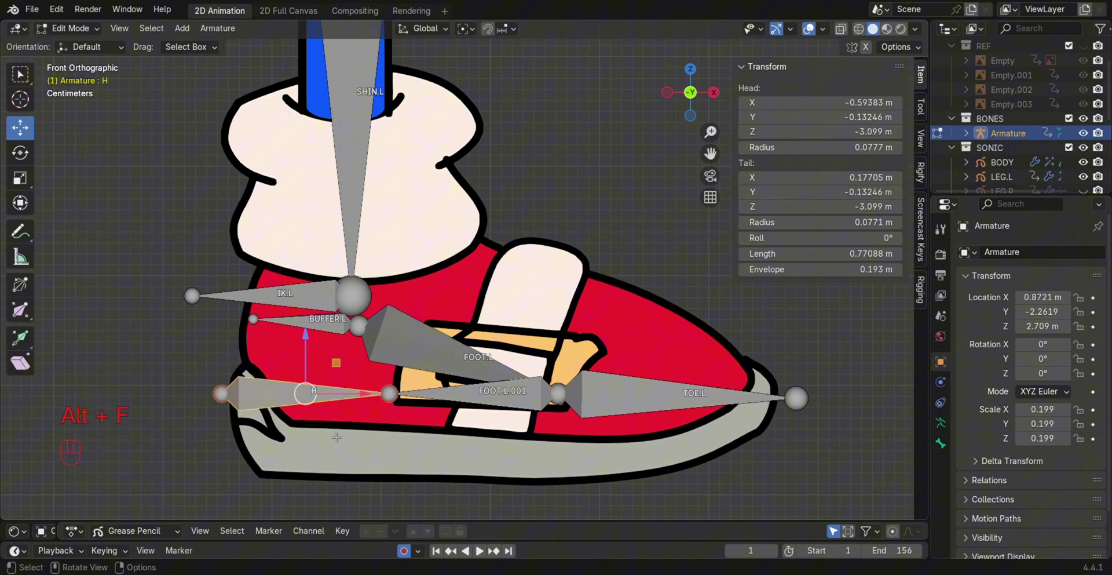
pyautogui.hotkey('alt', 'f')
pyautogui.click(461, 410)
# Parent the HEEL.L bone to TOE.CTRL.L with Keep Offset.
pyautogui.click(307, 413)
pyautogui.moveTo(313, 391); pyautogui.dragTo(272, 382)
pyautogui.hotkey('ctrl', 'z')
pyautogui.click(468, 406)
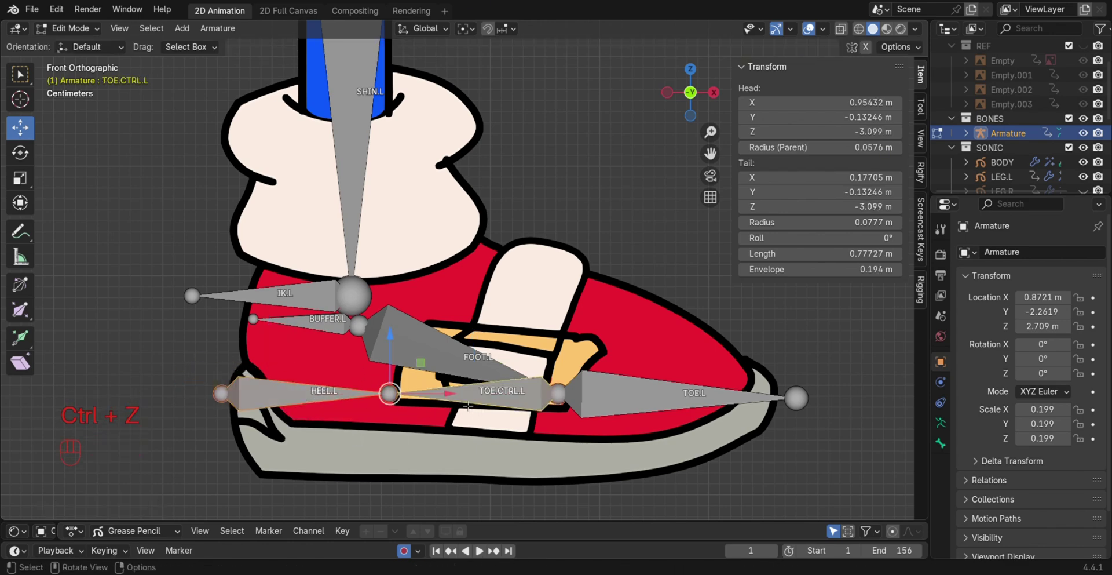
pyautogui.hotkey('ctrl', 'p')
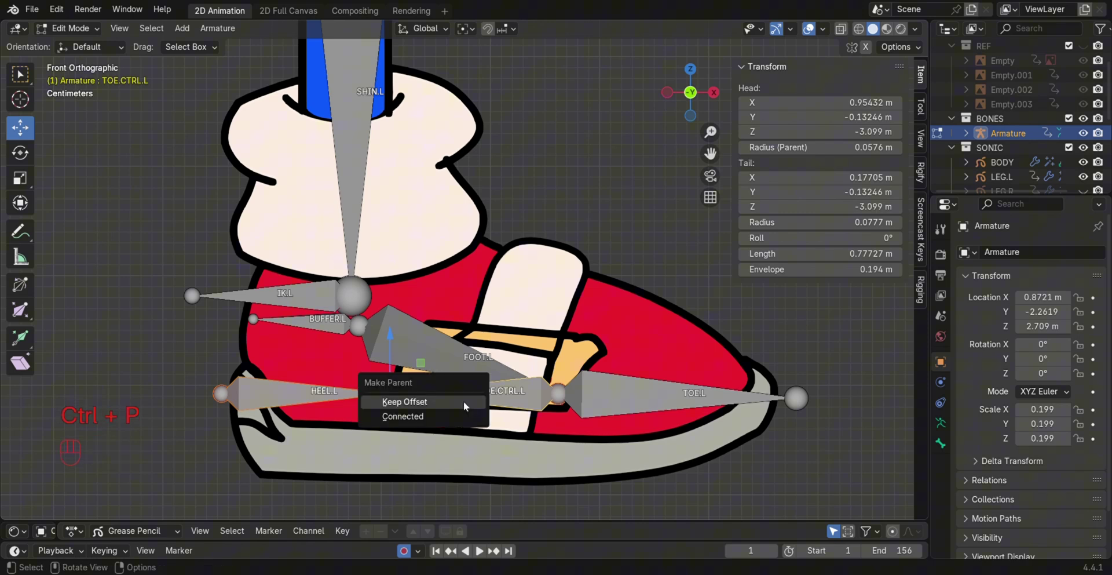
pyautogui.click(463, 401)
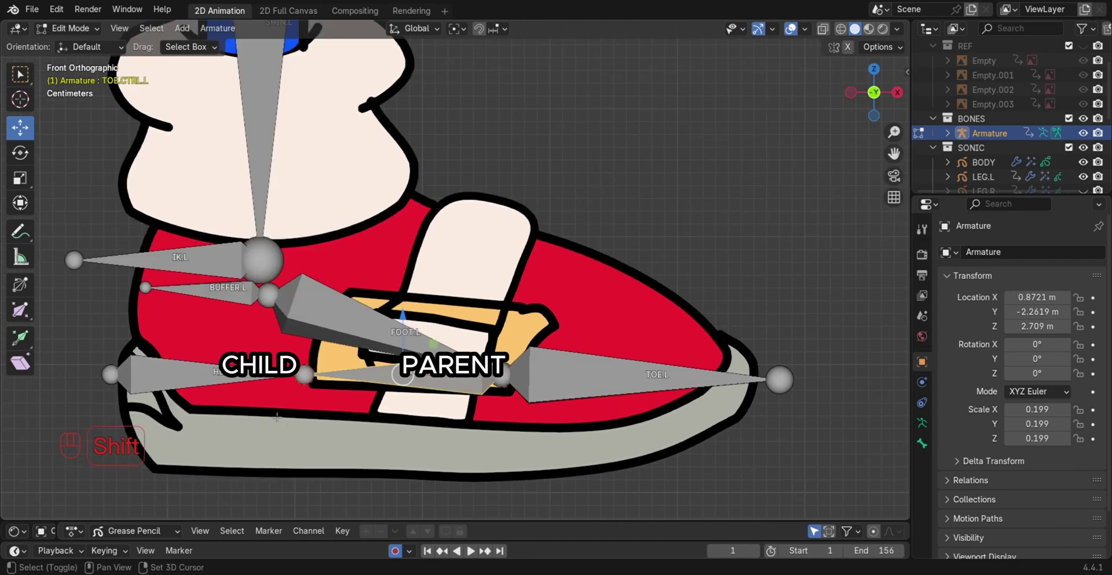
# Parent the IK.L bone to HEEL.L with Keep Offset and test-rotate TOE.CTRL.L in Pose Mode.
pyautogui.scroll(3, 353, 364)
pyautogui.click(354, 364)
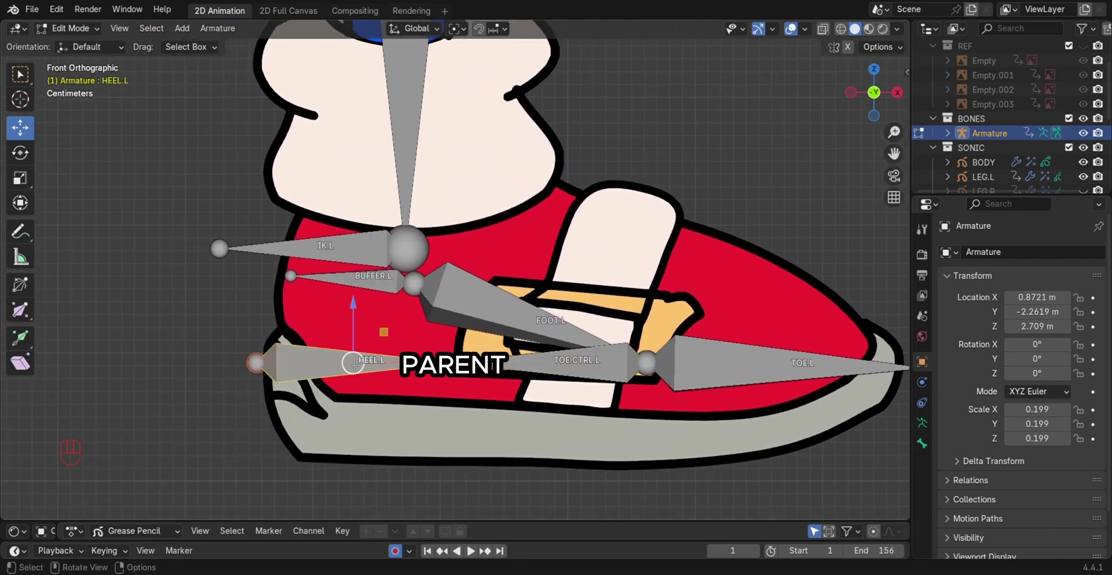
pyautogui.click(334, 254)
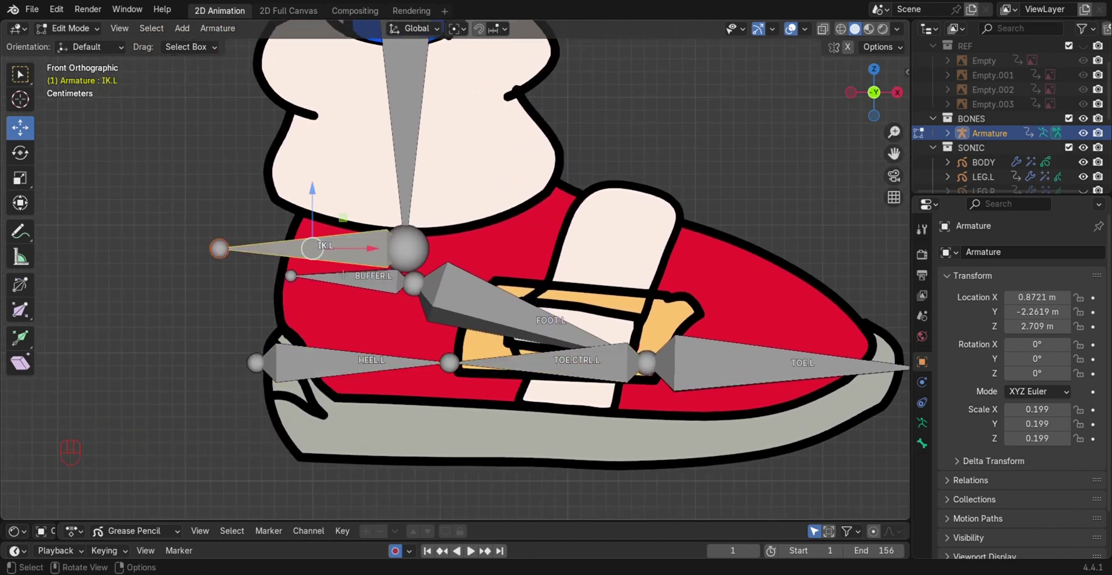
pyautogui.keyDown('shift'); pyautogui.click(331, 370); pyautogui.keyUp('shift')
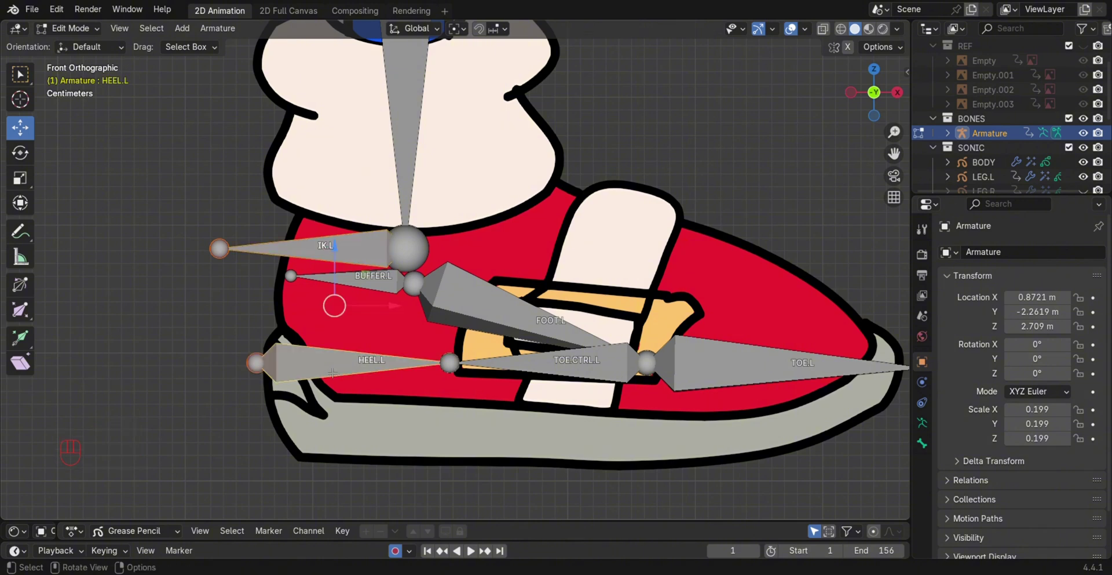
pyautogui.hotkey('ctrl', 'p')
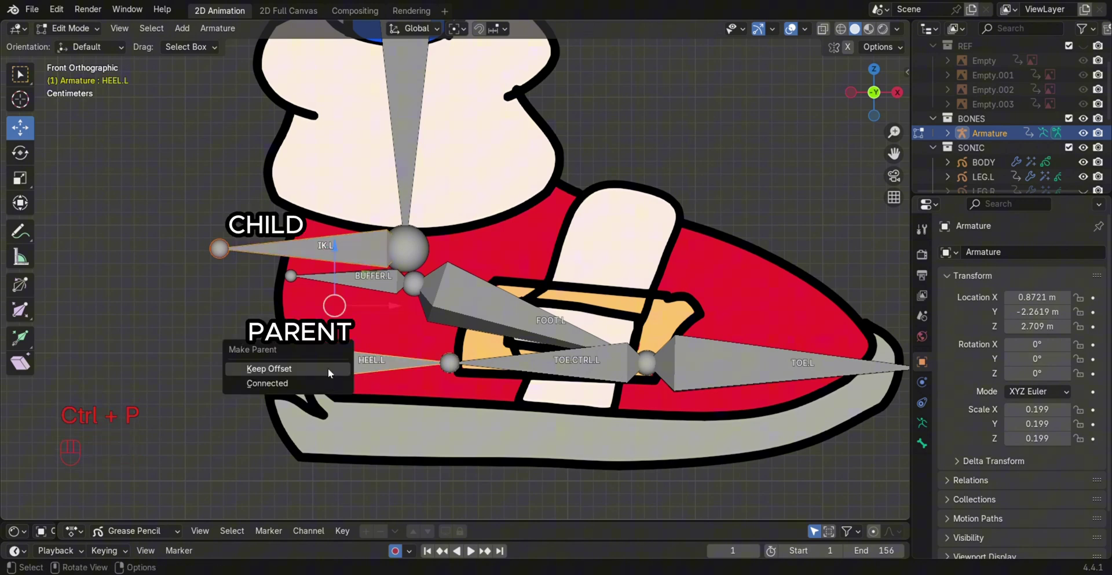
pyautogui.click(328, 368)
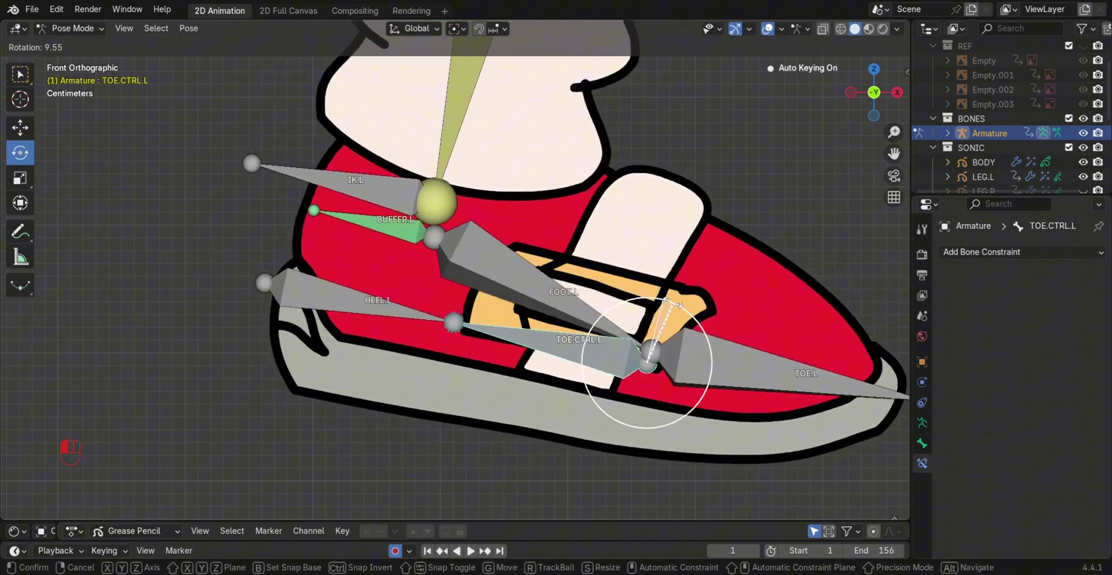
pyautogui.moveTo(672, 303)
pyautogui.mouseDown()
pyautogui.moveTo(643, 307)
pyautogui.moveTo(660, 313)
pyautogui.moveTo(652, 315)
pyautogui.moveTo(673, 297)
pyautogui.mouseUp()
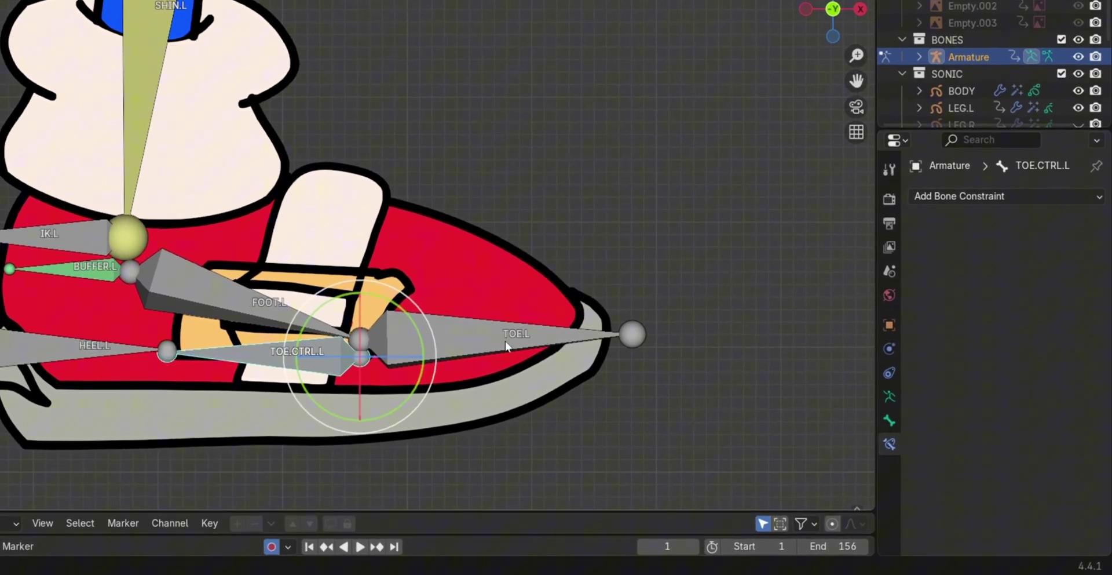
# Add a Copy Rotation constraint to TOE.L, targeting the TOE.CTRL.L bone of the Armature.
pyautogui.click(475, 350)
pyautogui.click(953, 197)
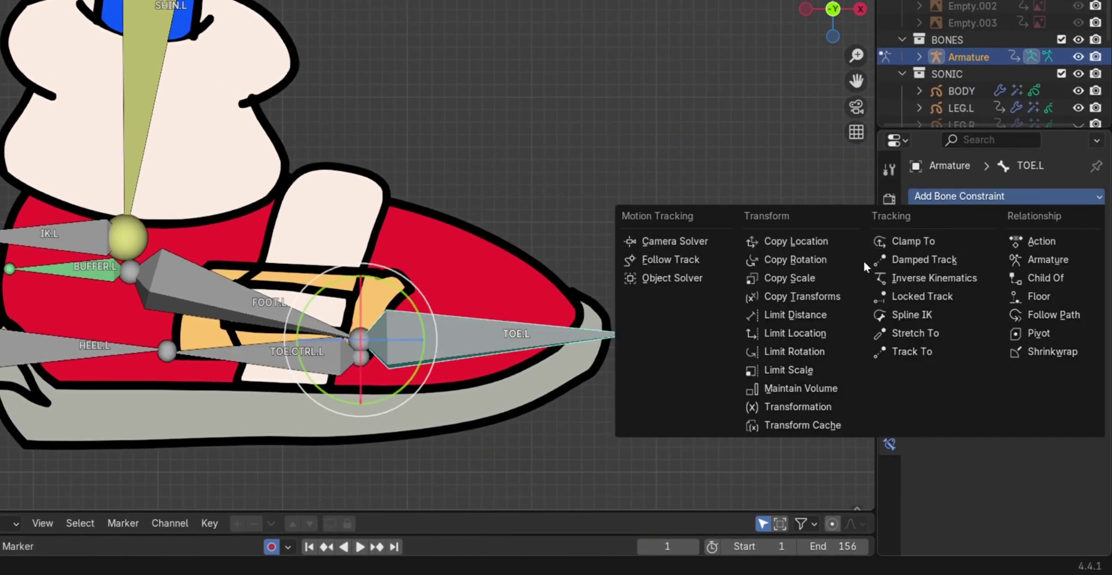
pyautogui.click(776, 259)
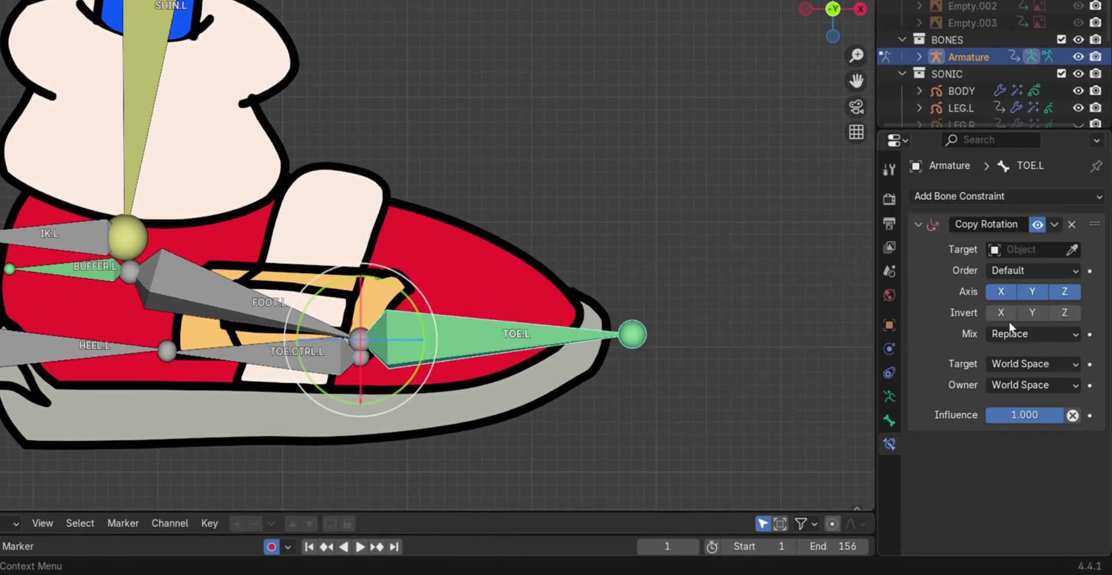
pyautogui.click(1072, 250)
pyautogui.click(326, 362)
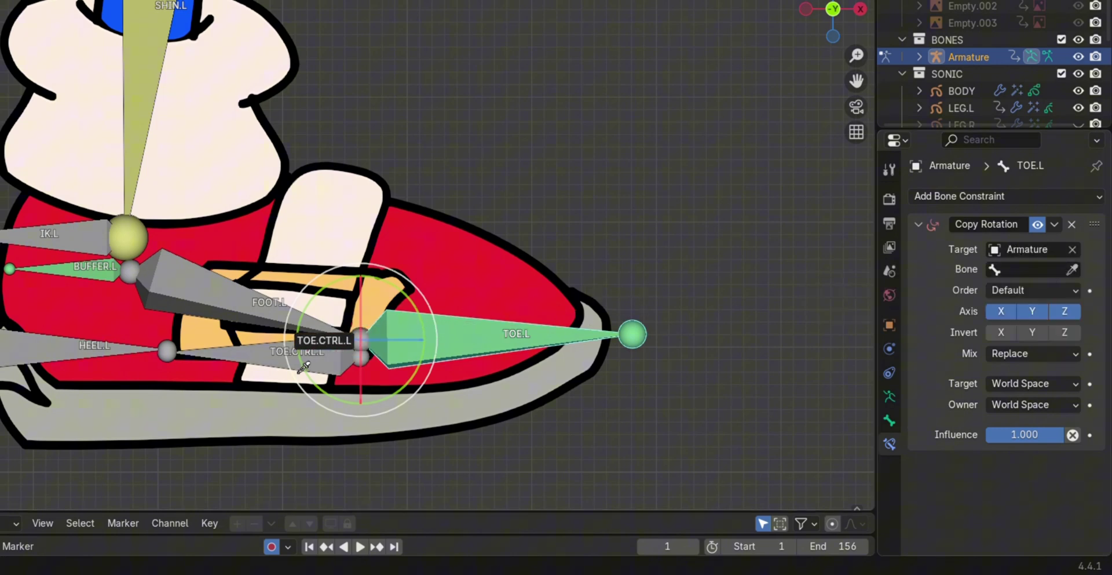
pyautogui.click(313, 354)
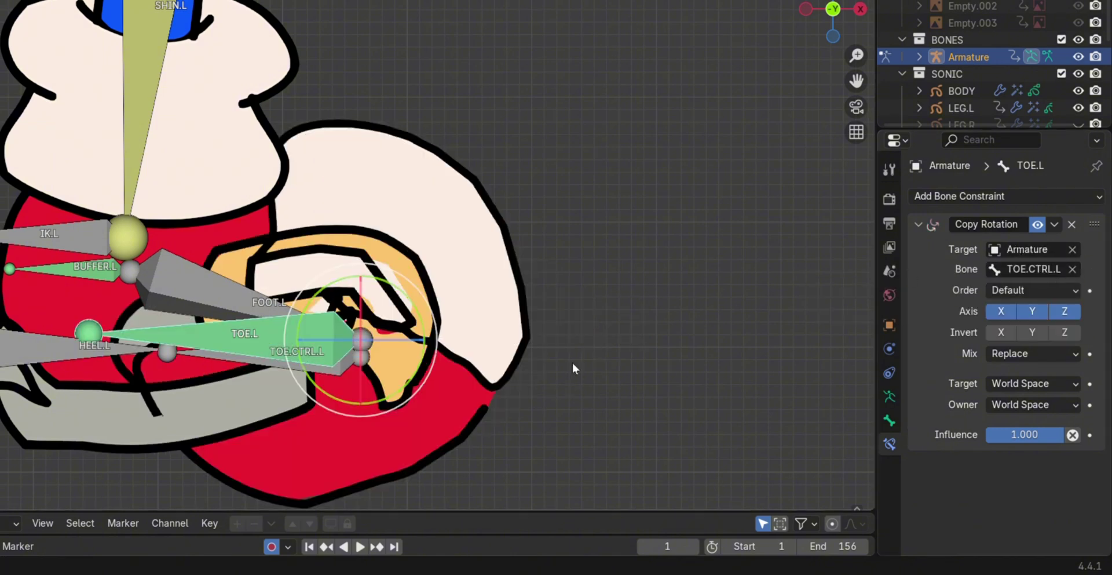
# Set TOE.L's Copy Rotation target and owner to Local Space and limit the constraint to the Z axis.
pyautogui.click(1037, 383)
pyautogui.click(969, 483)
pyautogui.click(1012, 404)
pyautogui.click(1030, 504)
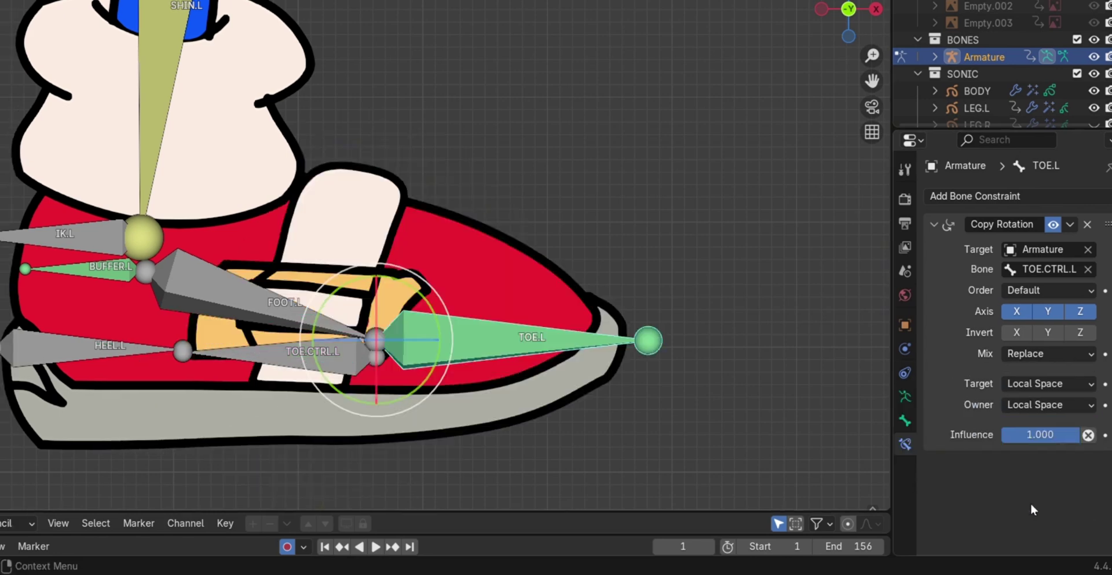
pyautogui.click(1046, 313)
# Rotate TOE.CTRL.L to test how the TOE.L bone follows it.
pyautogui.click(343, 350)
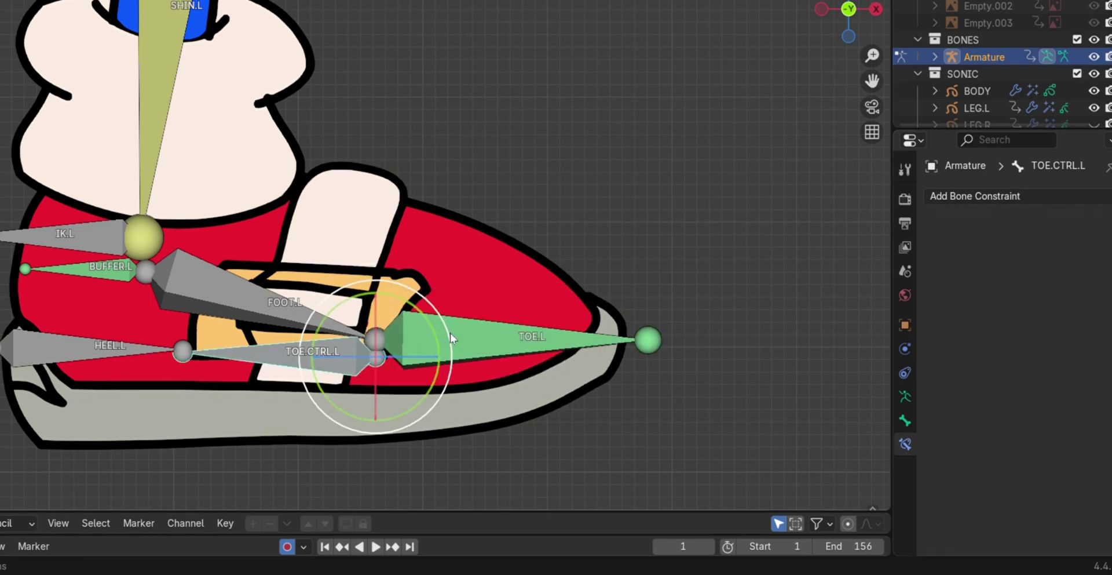
pyautogui.press('r')
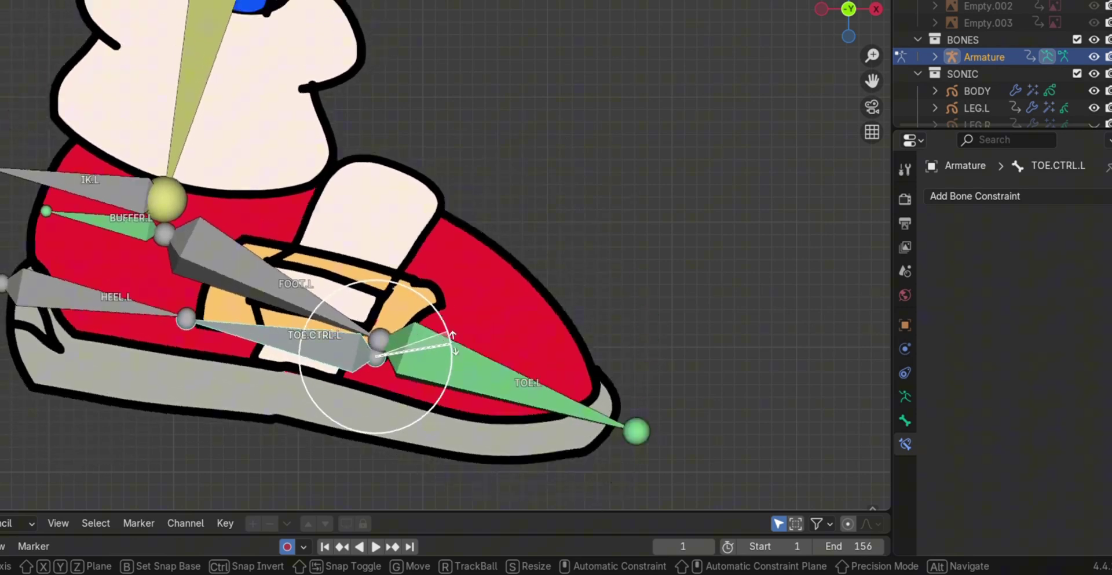
pyautogui.rightClick(438, 336)
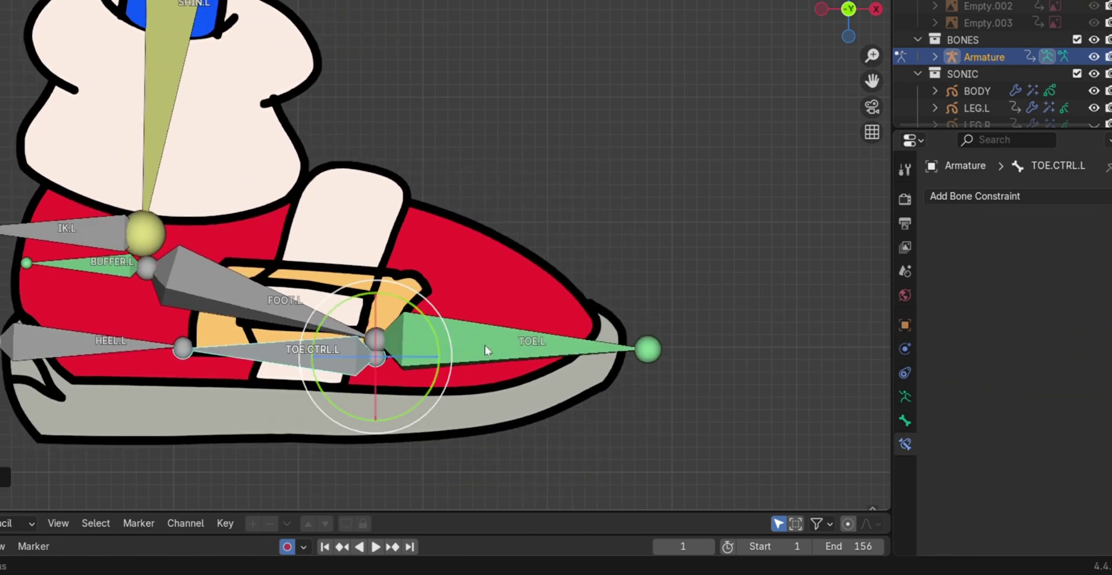
# Invert the Z axis in TOE.L's Copy Rotation constraint and test-rotate the foot's control bones, including HEEL.L.
pyautogui.click(438, 337)
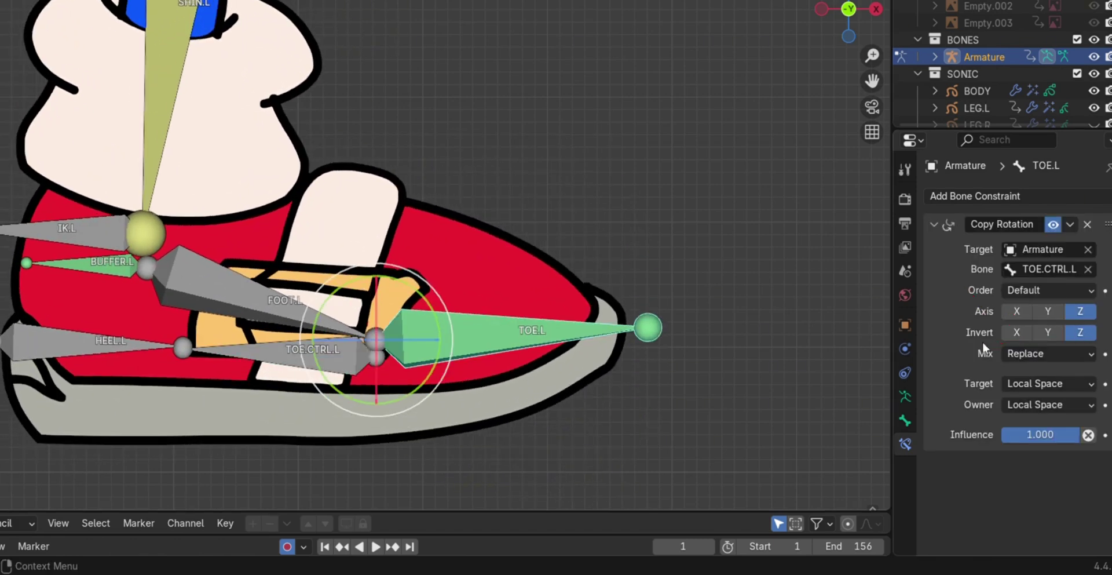
pyautogui.click(434, 333)
pyautogui.press('r')
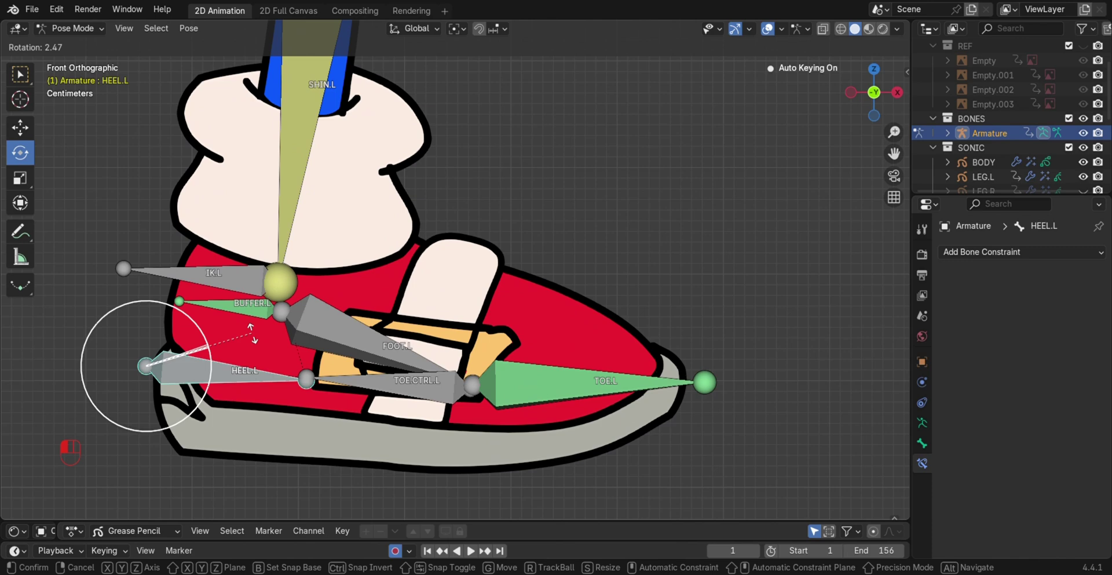
pyautogui.click(254, 335)
# In Edit Mode, extrude a bone upward along Z from the rear joint of HEEL.L and name it HEEL.ROT.L.
pyautogui.click(73, 27)
pyautogui.click(87, 74)
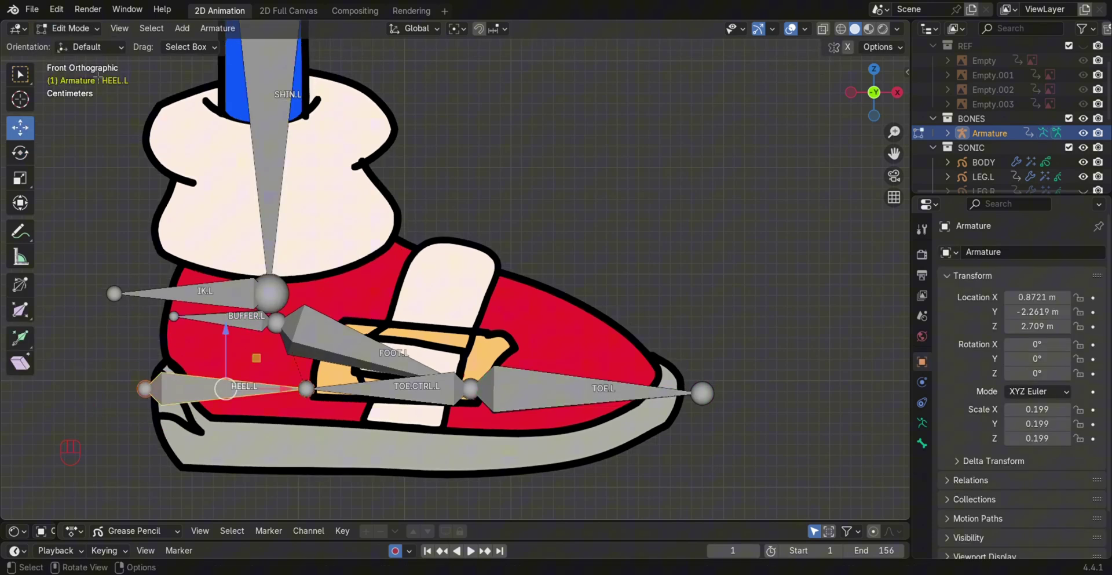
pyautogui.click(146, 388)
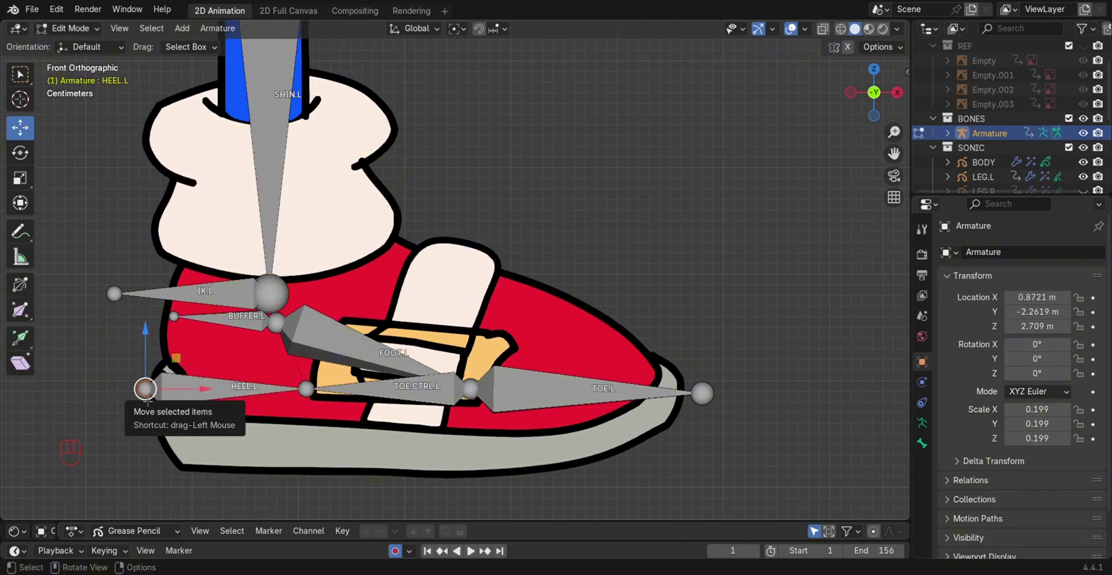
pyautogui.press('e')
pyautogui.press('z')
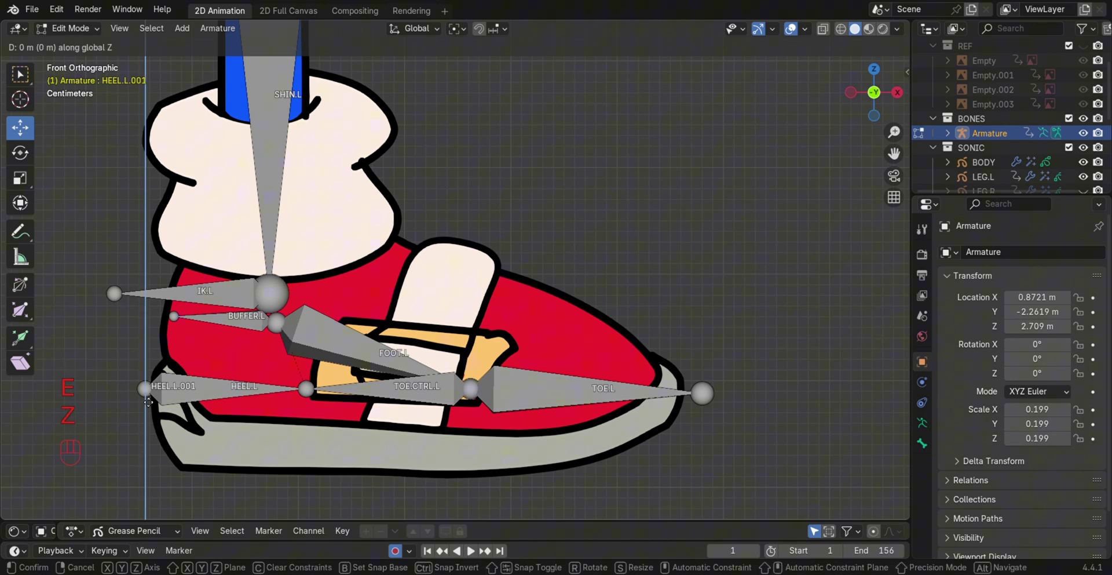
pyautogui.click(163, 326)
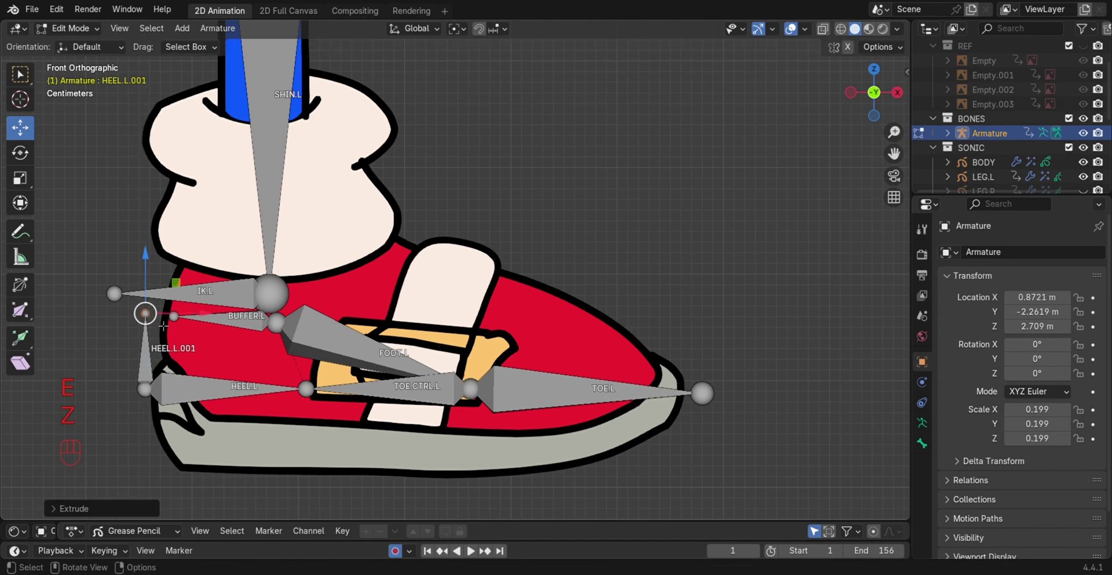
pyautogui.click(144, 349)
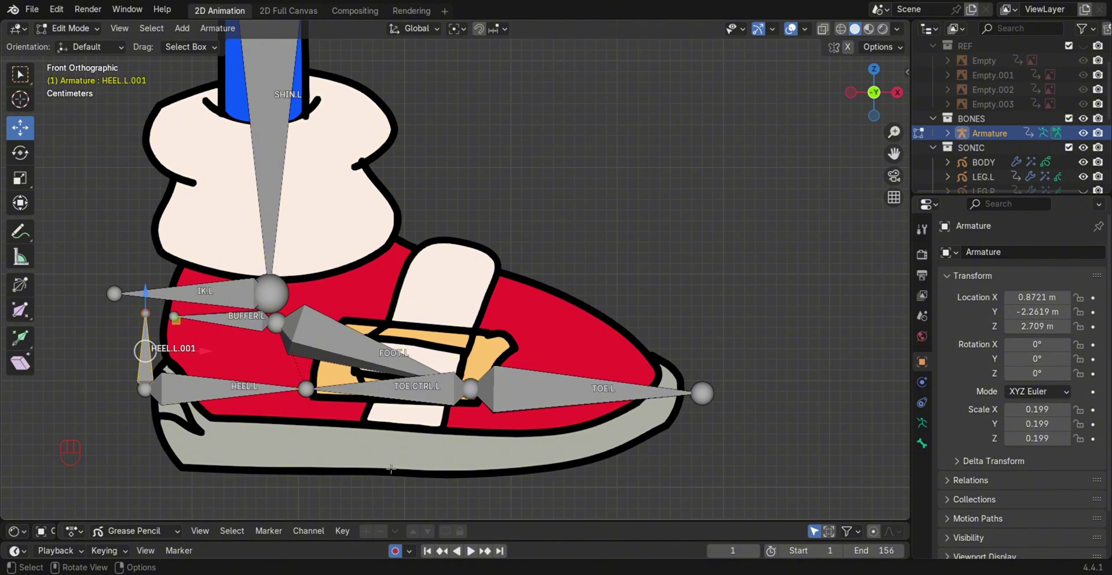
# Extrude a bone upward along Z from the joint between TOE.CTRL.L and TOE.L and name it FOOT.IK.L.
pyautogui.click(470, 389)
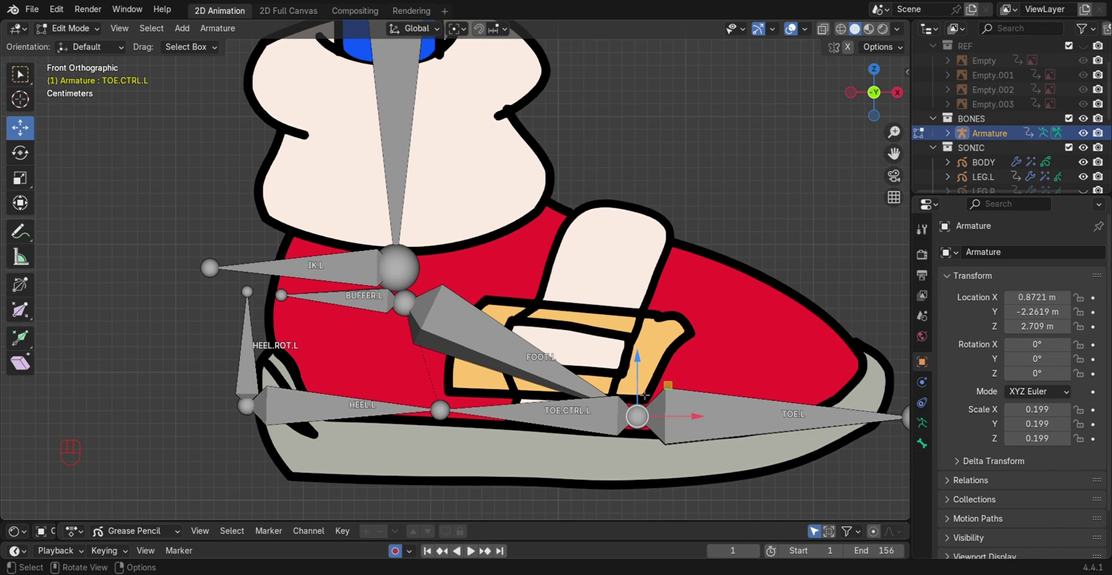
pyautogui.press('e')
pyautogui.press('z')
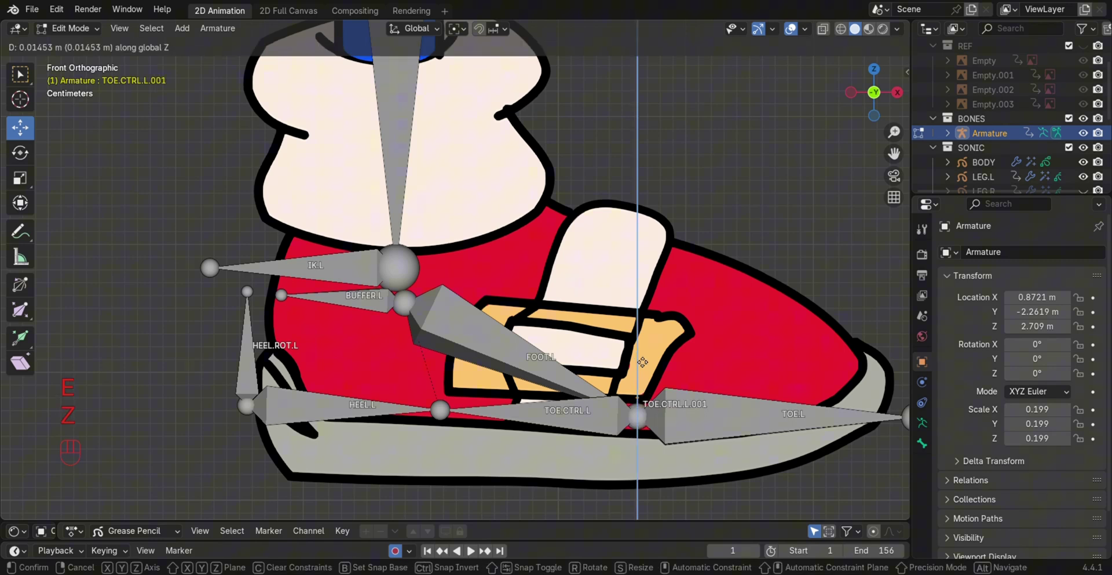
pyautogui.click(647, 364)
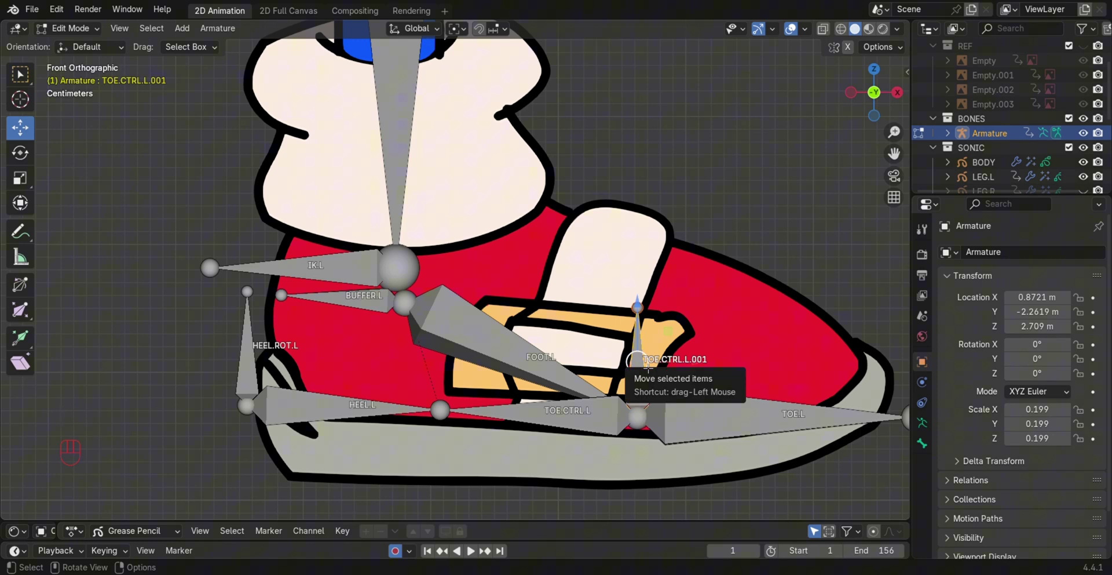
pyautogui.press('F2')
pyautogui.write('FOOT.')
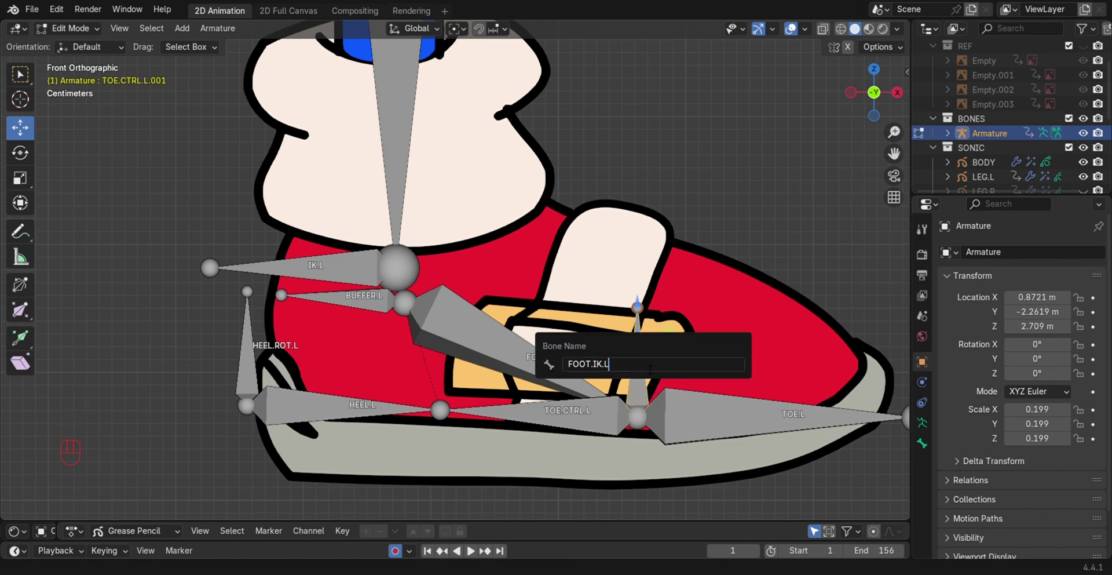
pyautogui.write('IK.L')
pyautogui.press('Return')
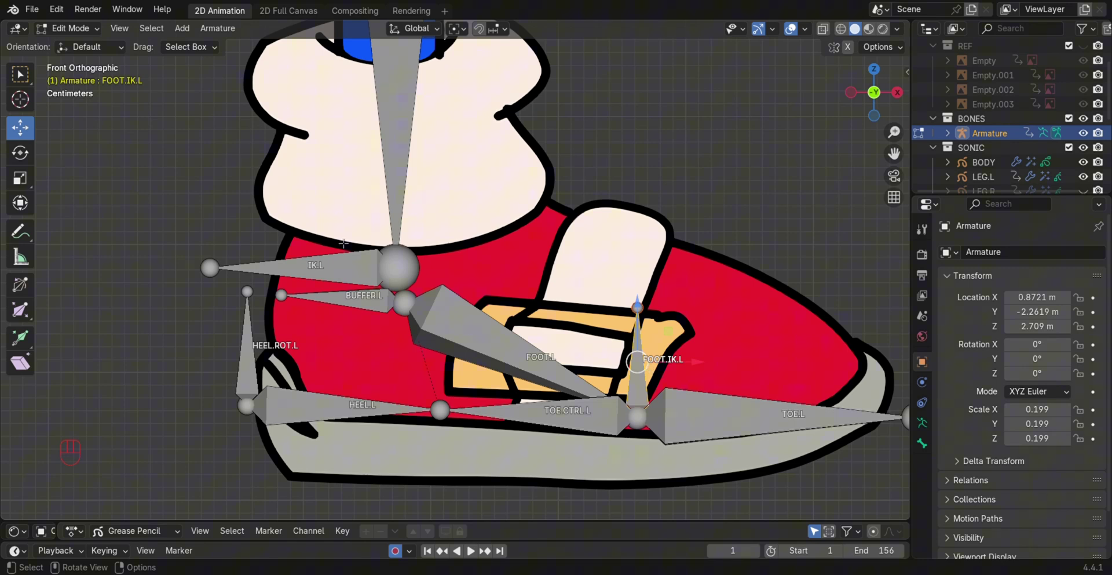
# Parent the HEEL.ROT.L bone to FOOT.IK.L with Keep Offset.
pyautogui.click(255, 363)
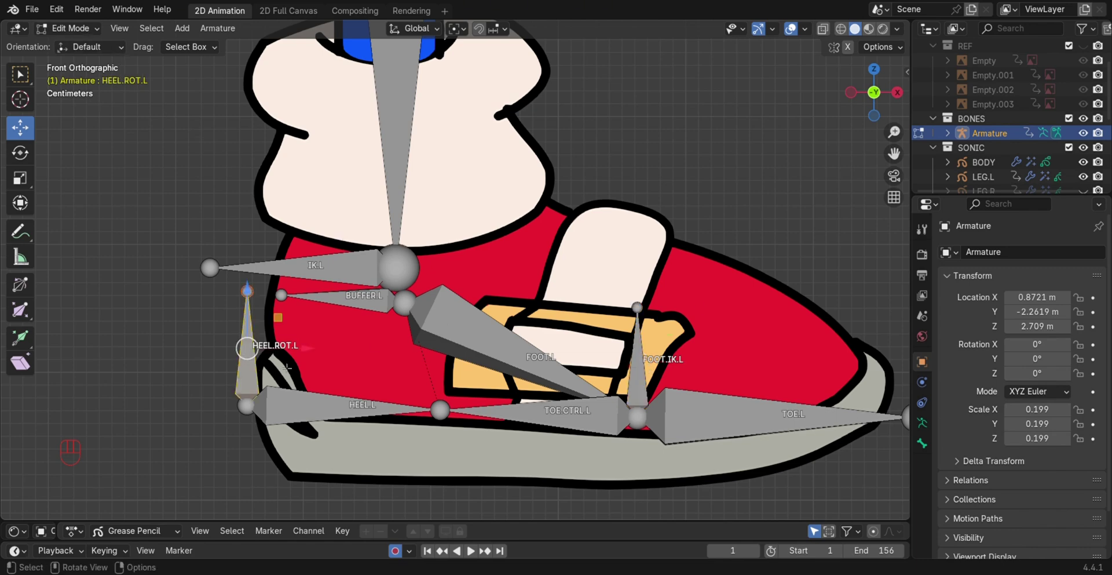
pyautogui.keyDown('shift'); pyautogui.click(645, 375); pyautogui.keyUp('shift')
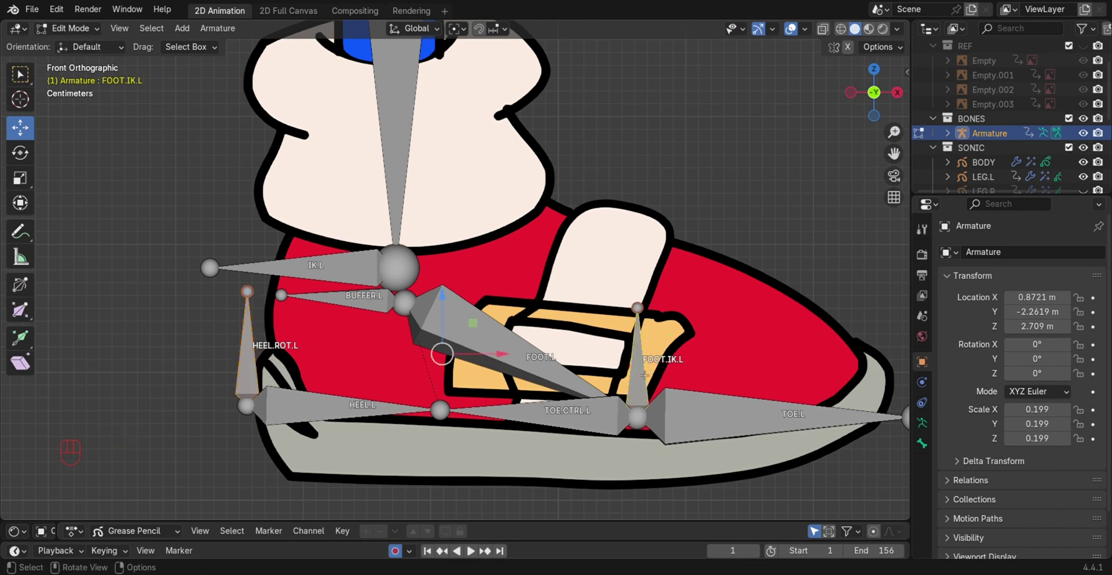
pyautogui.hotkey('ctrl', 'p')
pyautogui.click(645, 371)
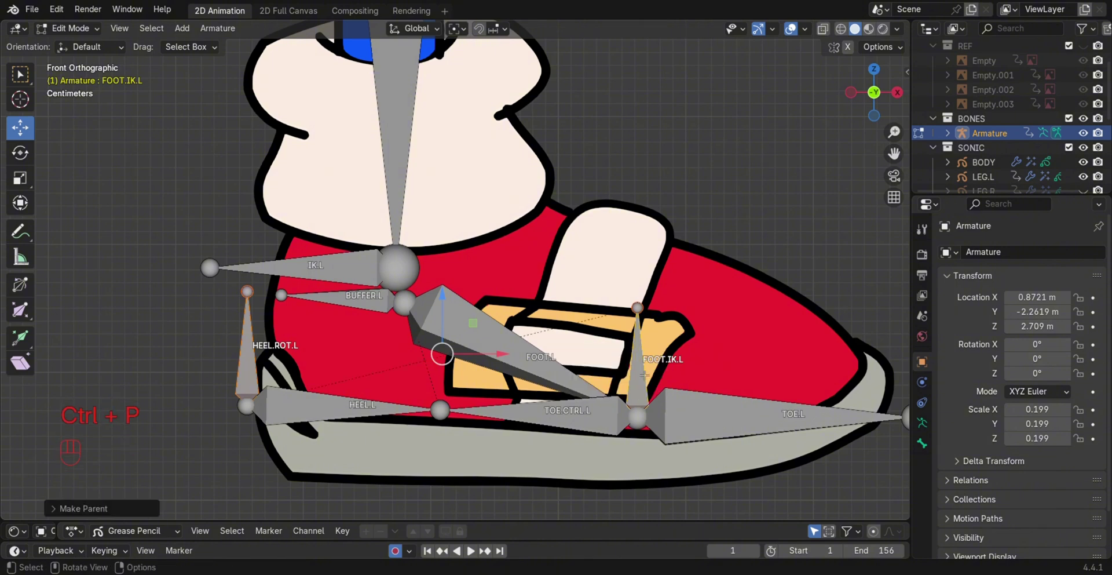
# Parent the TOE.CTRL.L bone to FOOT.IK.L with Keep Offset.
pyautogui.click(551, 412)
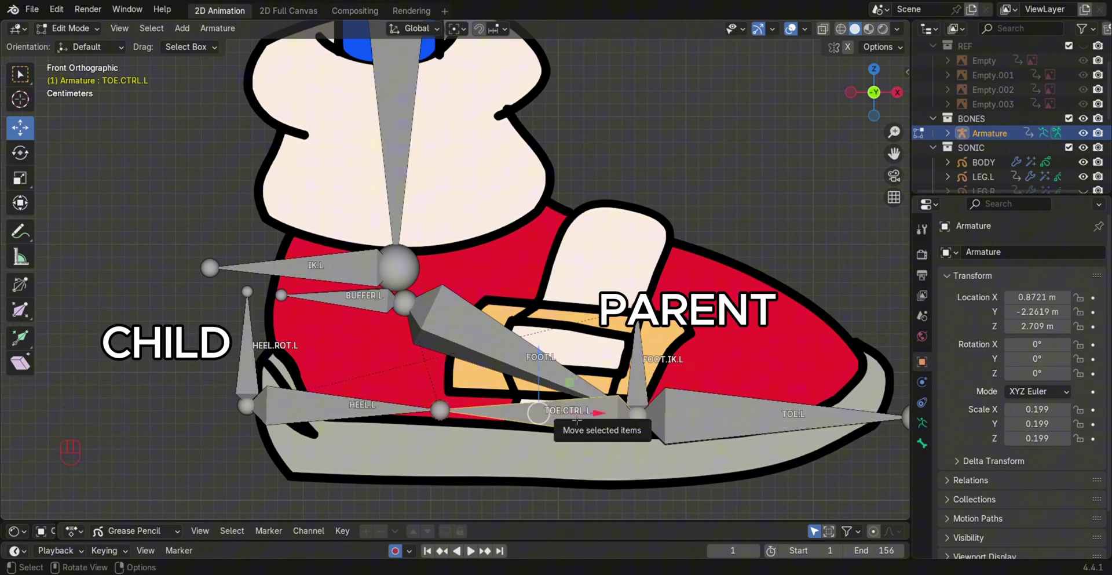
pyautogui.keyDown('shift'); pyautogui.click(642, 353); pyautogui.keyUp('shift')
pyautogui.hotkey('ctrl', 'p')
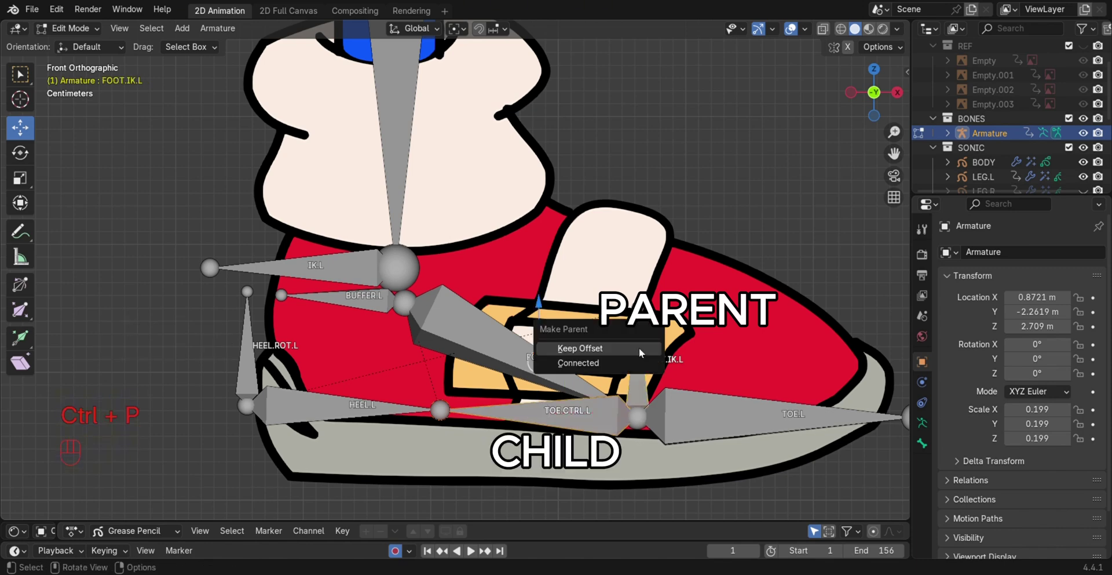
pyautogui.click(639, 348)
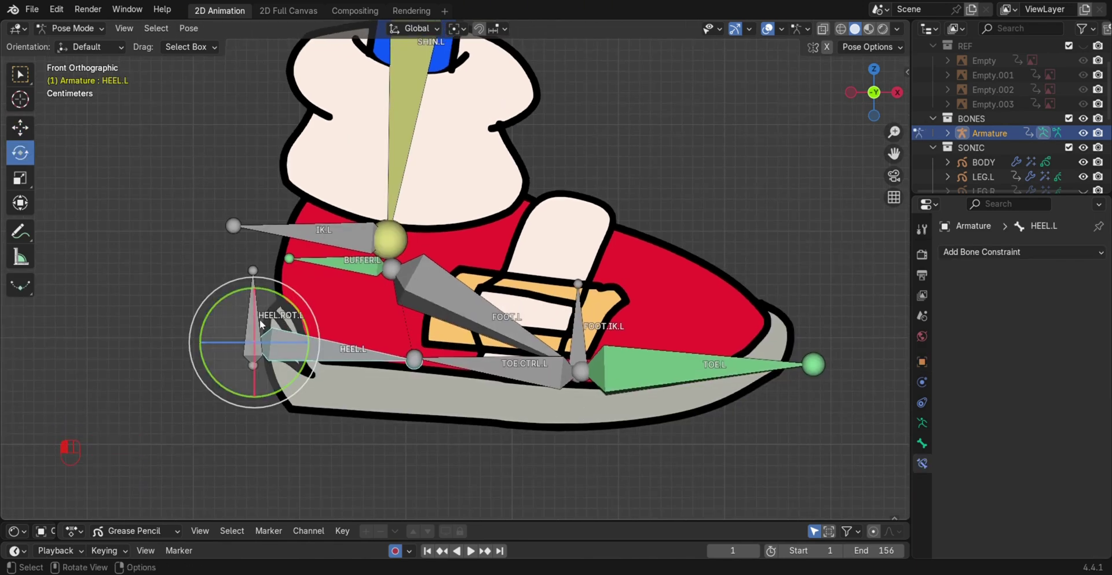
# Add a Copy Rotation constraint to the HEEL.L bone, targeting the HEEL.ROT.L bone of the Armature.
pyautogui.click(256, 326)
pyautogui.click(281, 332)
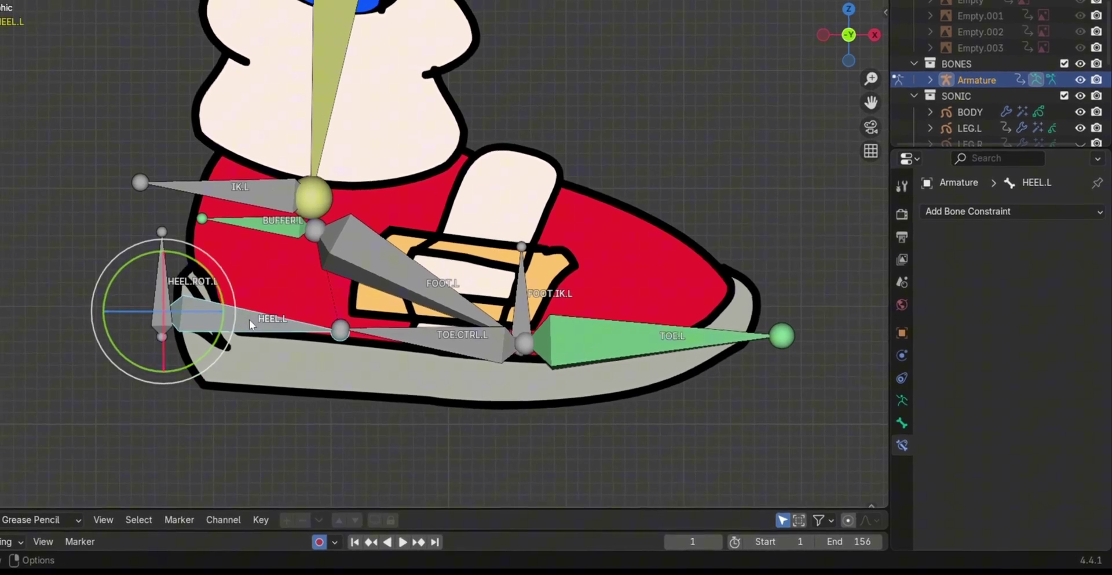
pyautogui.click(947, 210)
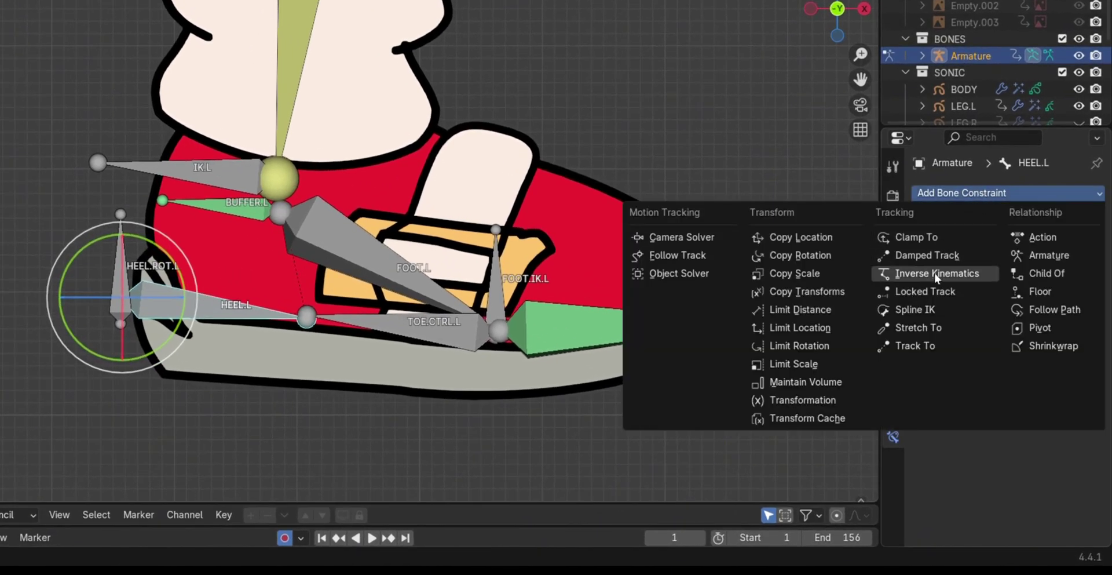
pyautogui.click(830, 261)
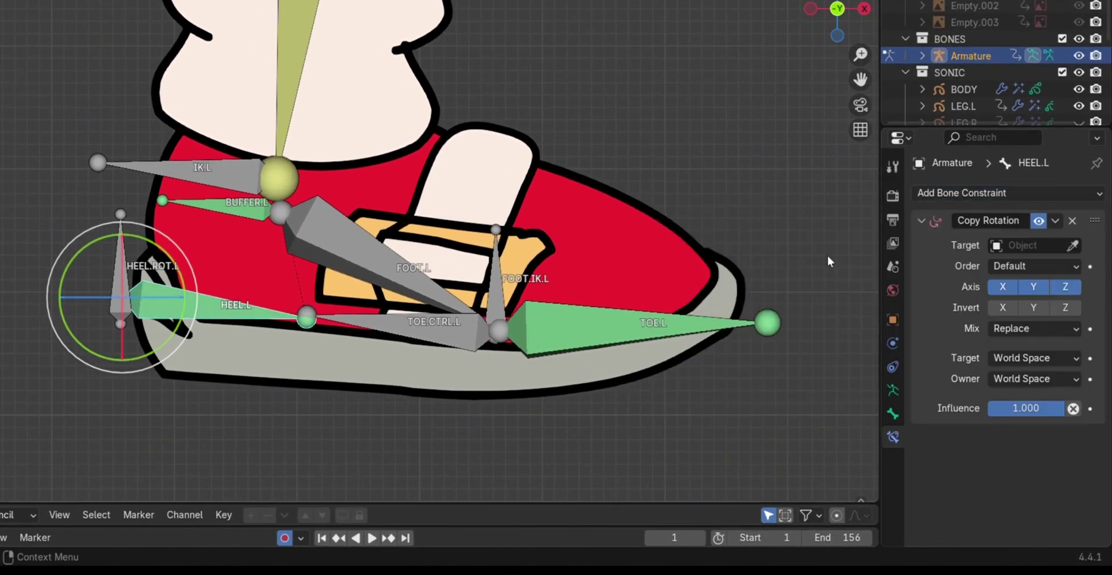
pyautogui.click(1071, 249)
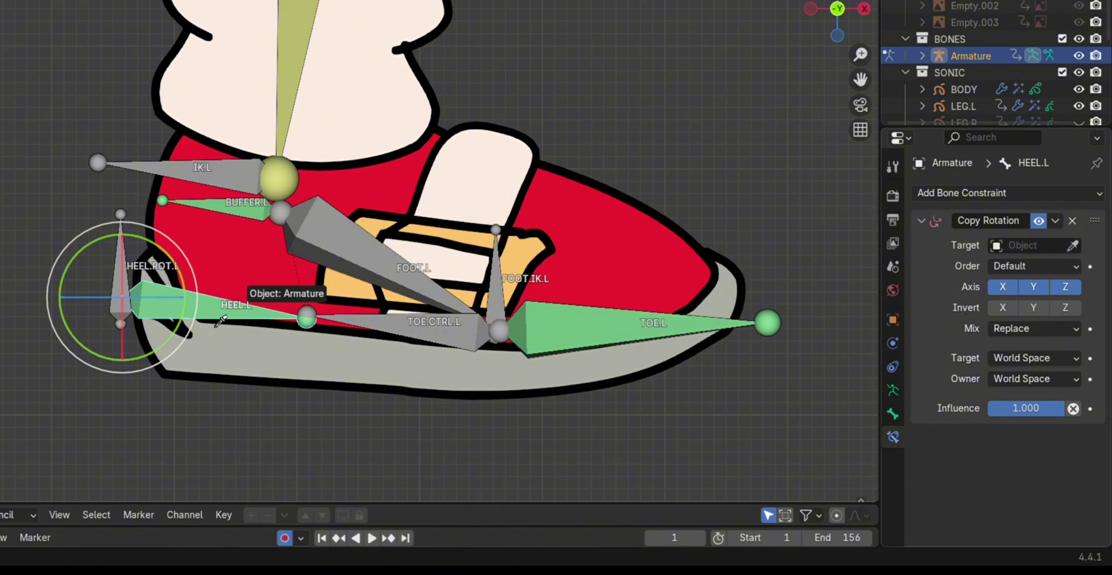
pyautogui.click(137, 276)
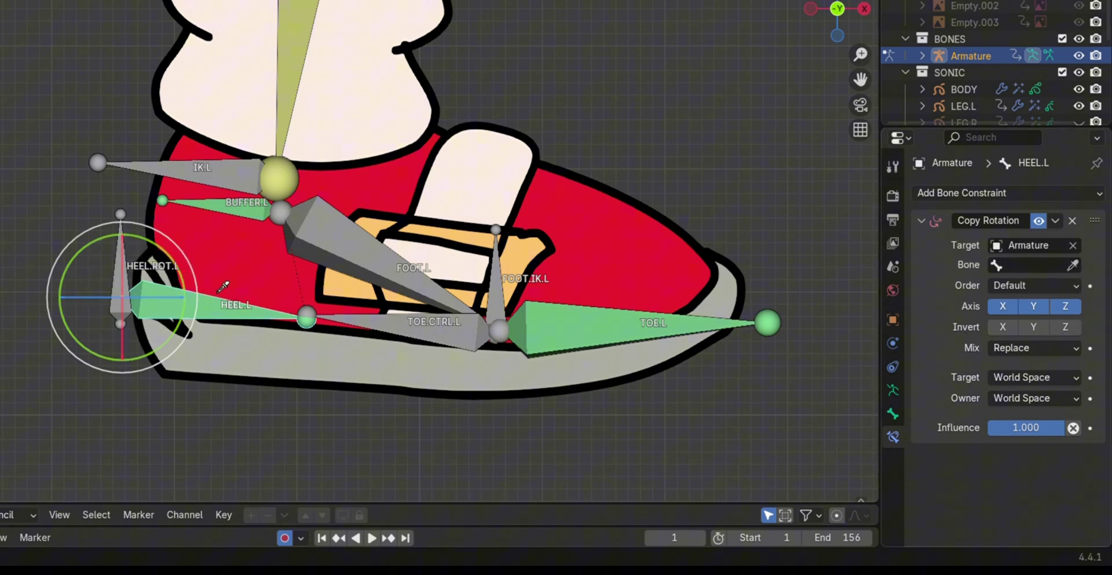
pyautogui.click(123, 277)
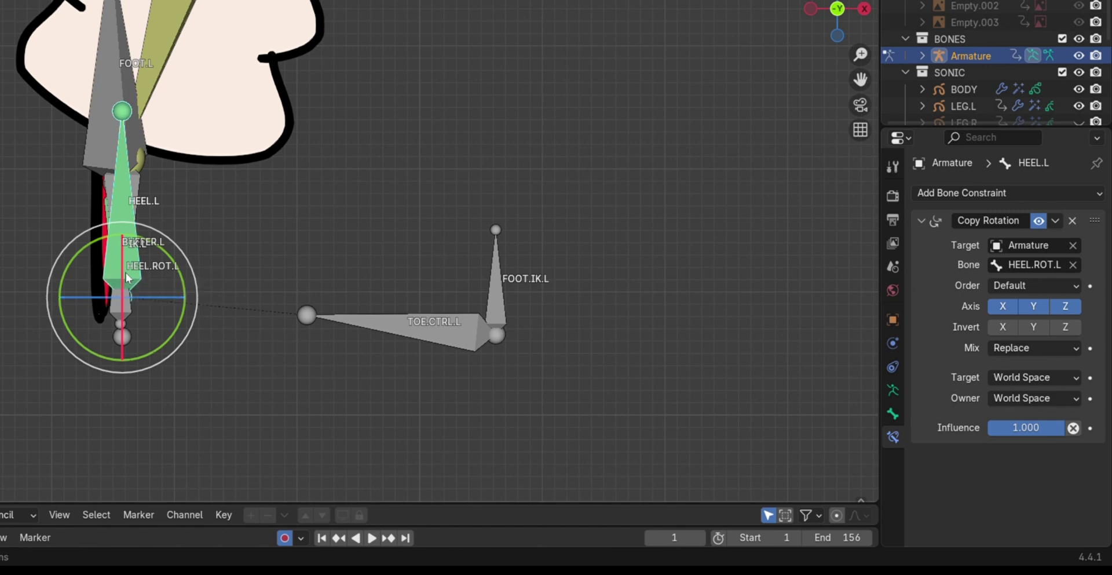
# Set the constraint's target and owner to Local Space, and test it by rotating the HEEL.ROT.L bone.
pyautogui.click(1055, 379)
pyautogui.click(988, 474)
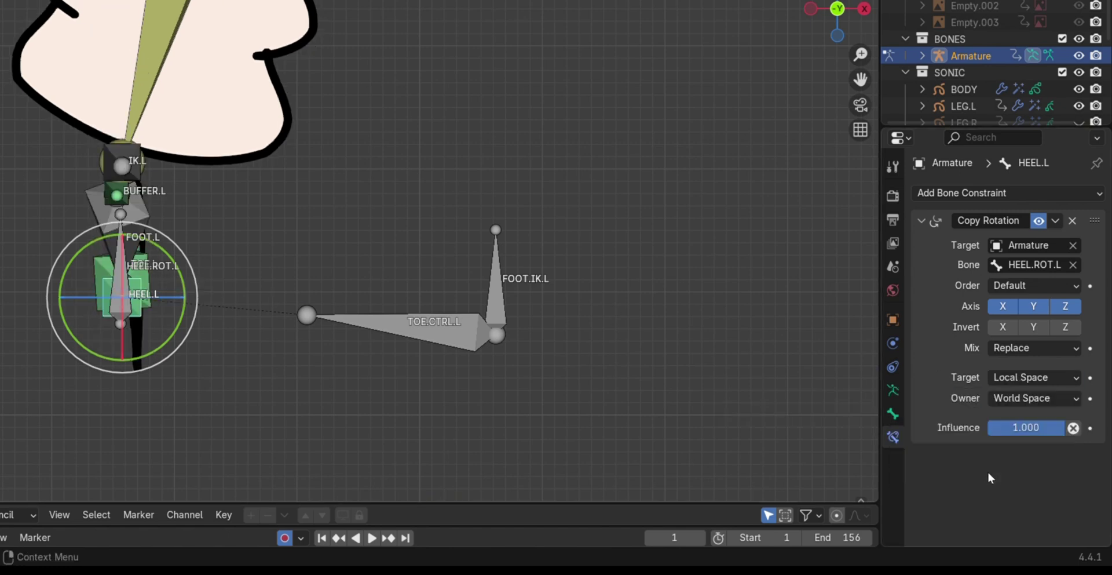
pyautogui.click(1023, 400)
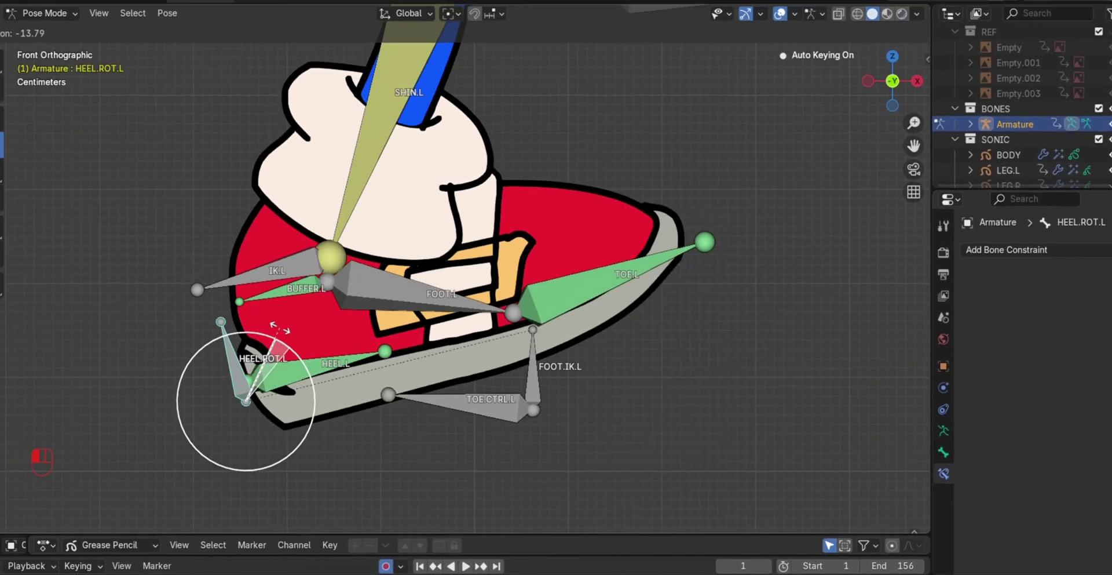
pyautogui.moveTo(280, 328); pyautogui.dragTo(324, 363)
# Add a Limit Rotation constraint to HEEL.L and enable its Z limit with a maximum of 90°.
pyautogui.click(319, 384)
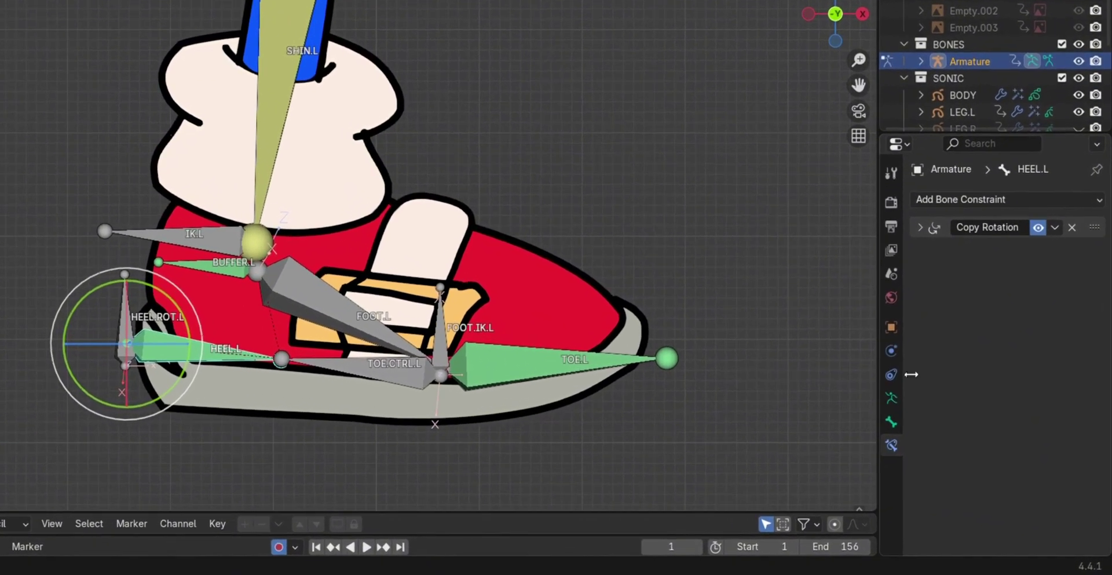
pyautogui.click(939, 200)
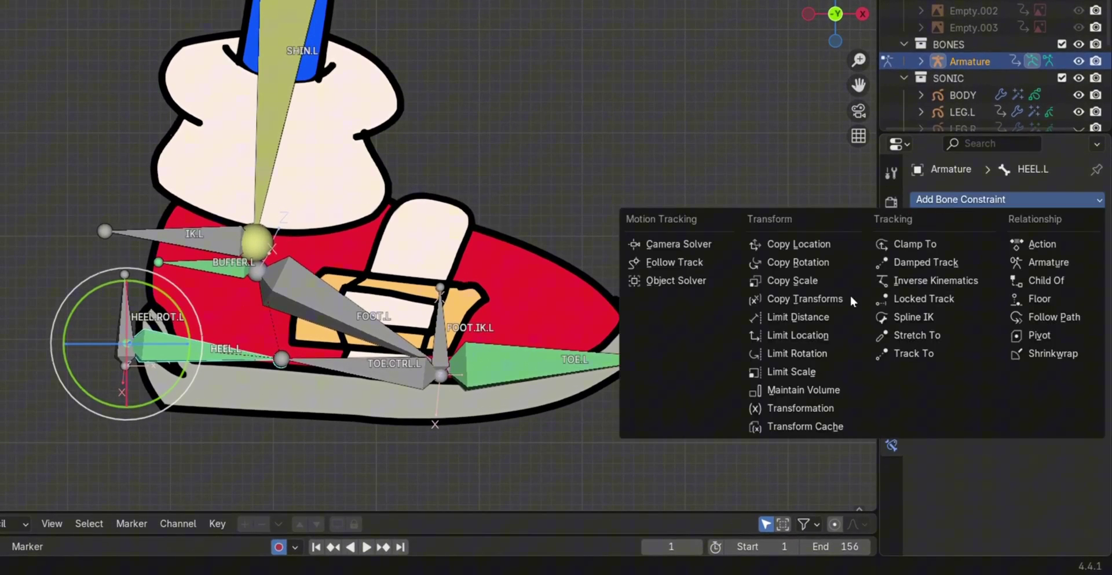
pyautogui.click(823, 354)
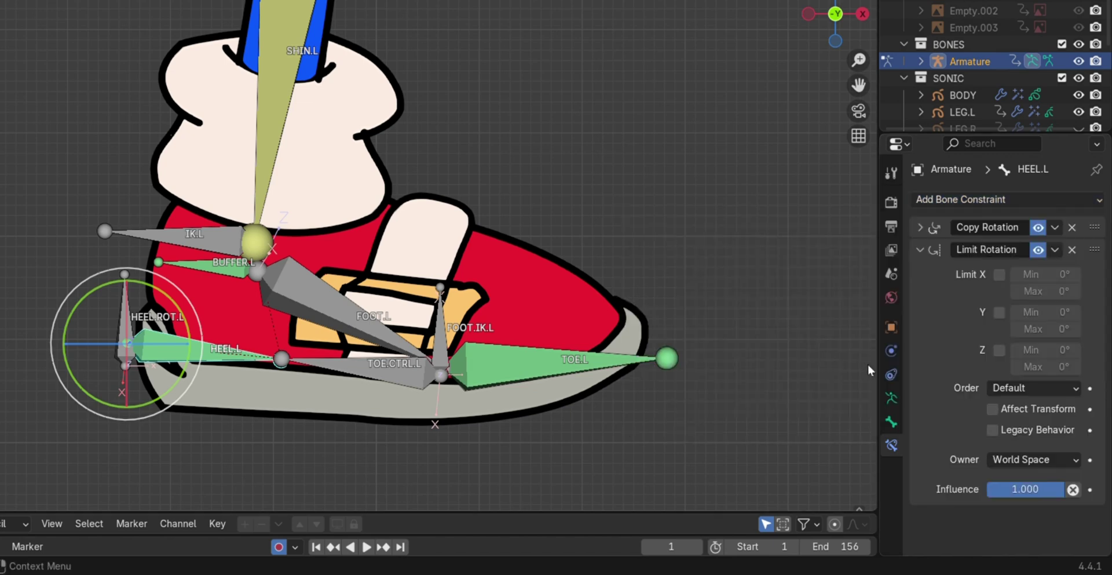
pyautogui.click(999, 351)
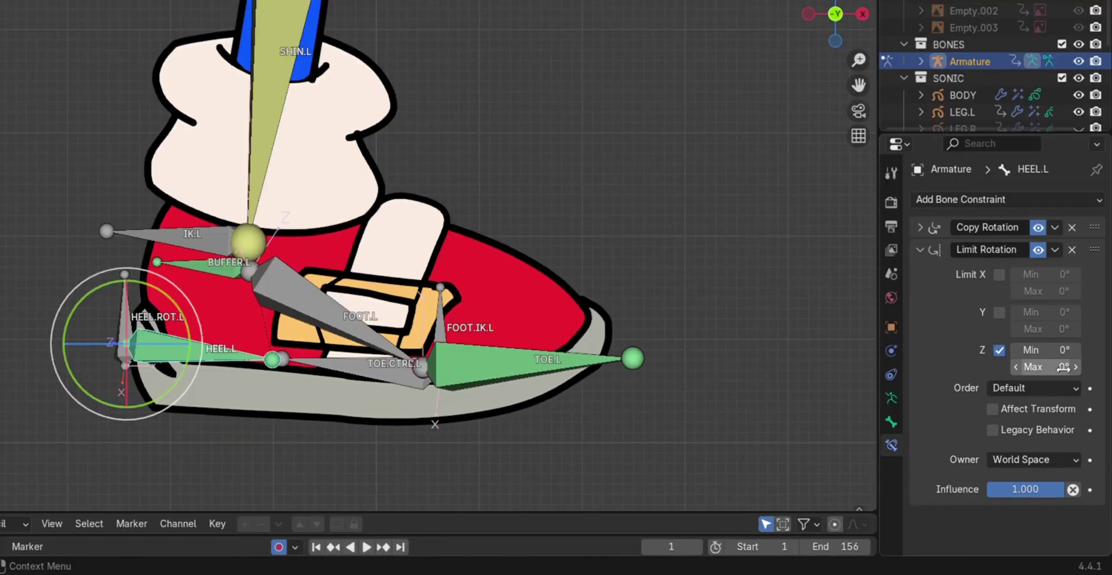
pyautogui.moveTo(1053, 371); pyautogui.dragTo(1097, 372)
pyautogui.click(1057, 372)
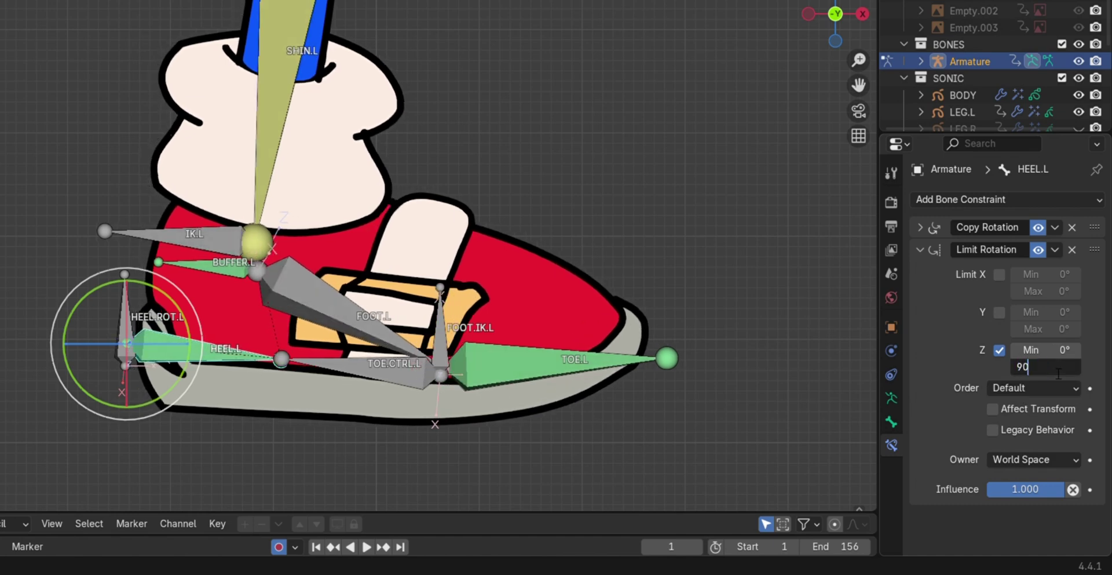
pyautogui.write('90')
pyautogui.press('Return')
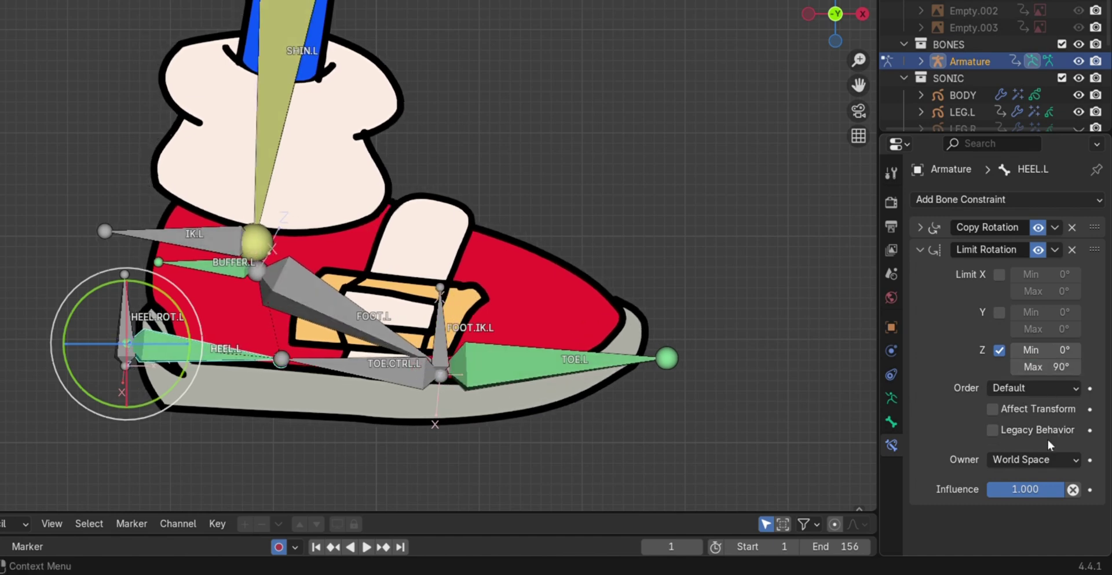
# Set the Limit Rotation owner to Local Space and test the heel by rotating HEEL.ROT.L.
pyautogui.click(1046, 460)
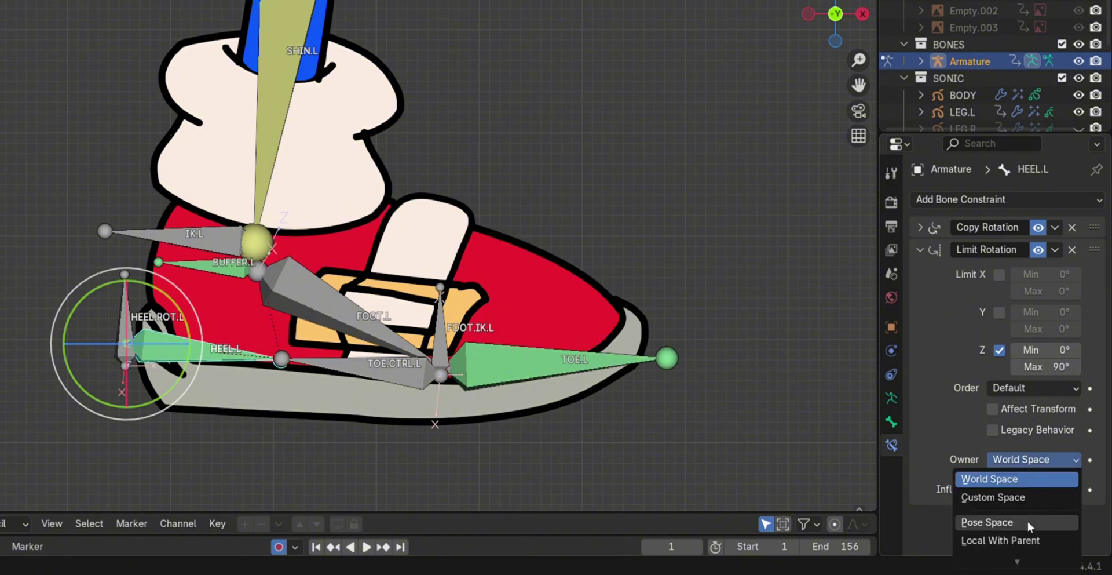
pyautogui.scroll(-1, 1026, 518)
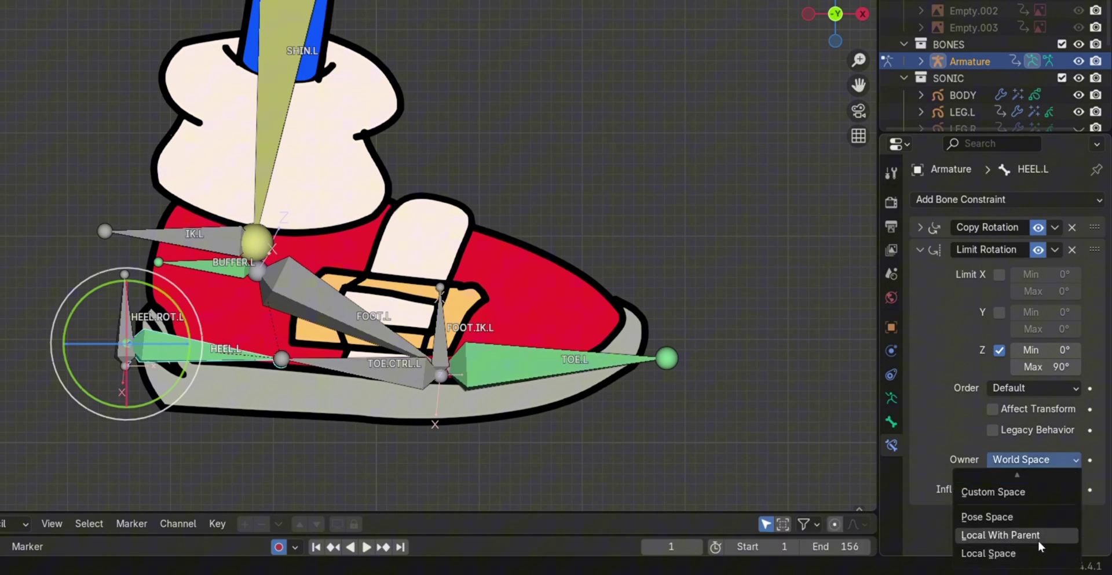
pyautogui.click(1021, 554)
pyautogui.click(129, 321)
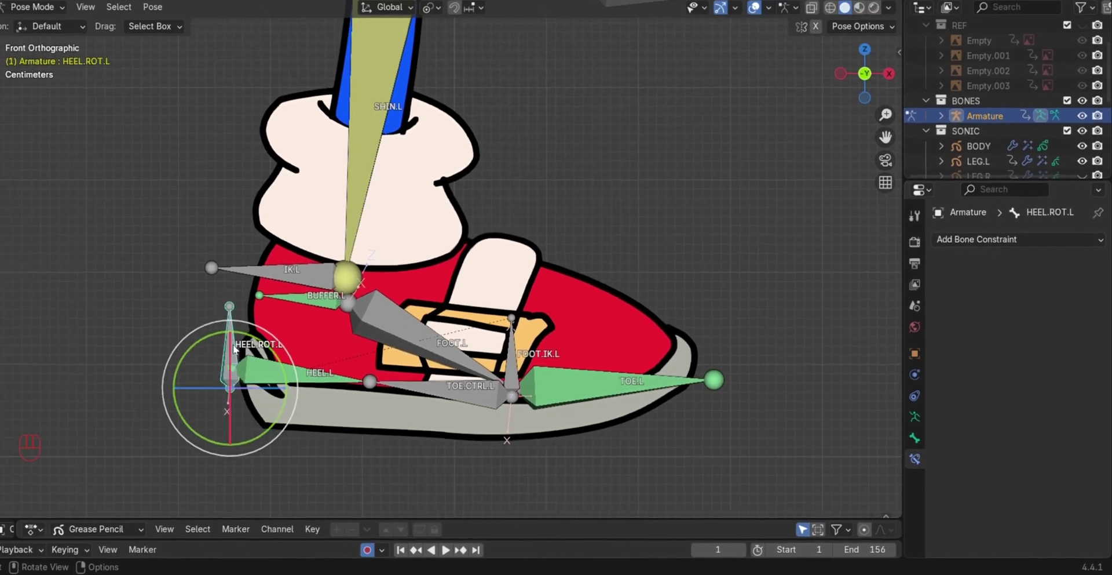
pyautogui.moveTo(272, 337); pyautogui.dragTo(218, 304)
# Add a Copy Rotation constraint to the TOE.CTRL.L bone, targeting the HEEL.ROT.L bone of the Armature.
pyautogui.click(366, 319)
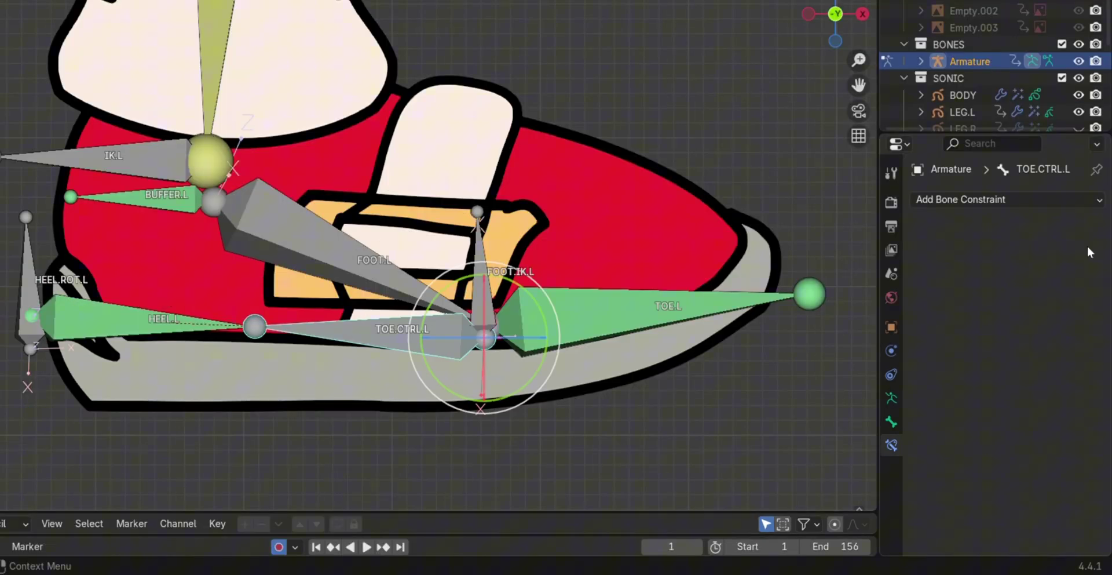
pyautogui.click(1037, 200)
pyautogui.click(926, 204)
pyautogui.click(967, 202)
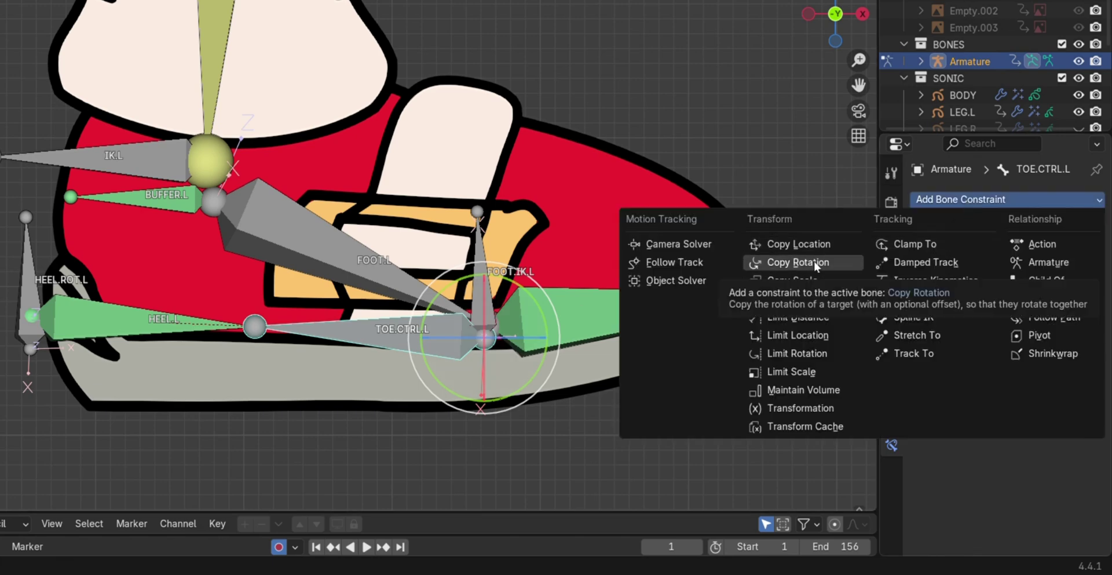
pyautogui.click(817, 264)
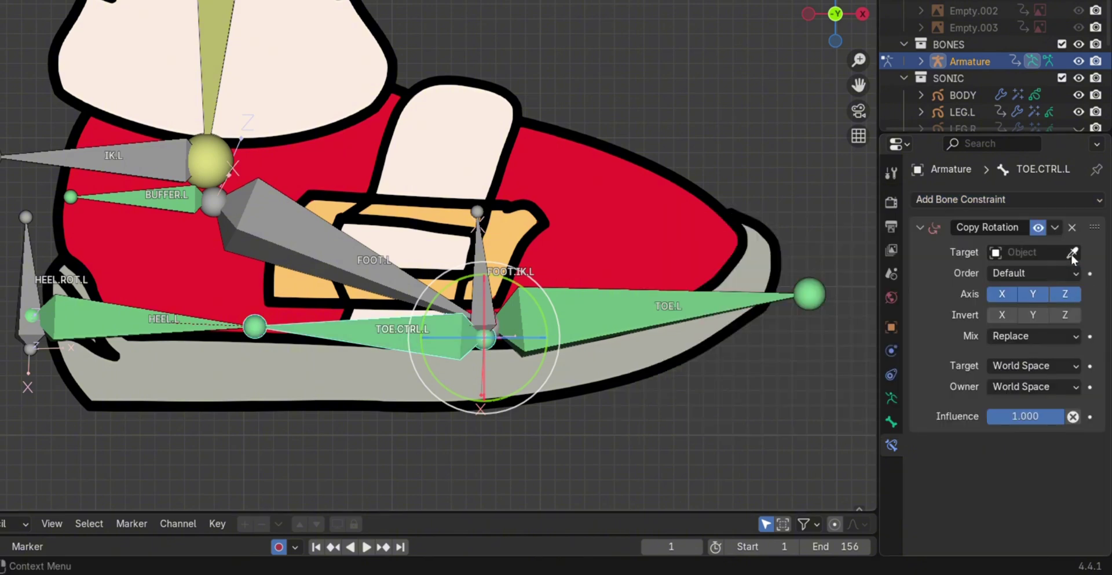
pyautogui.click(28, 264)
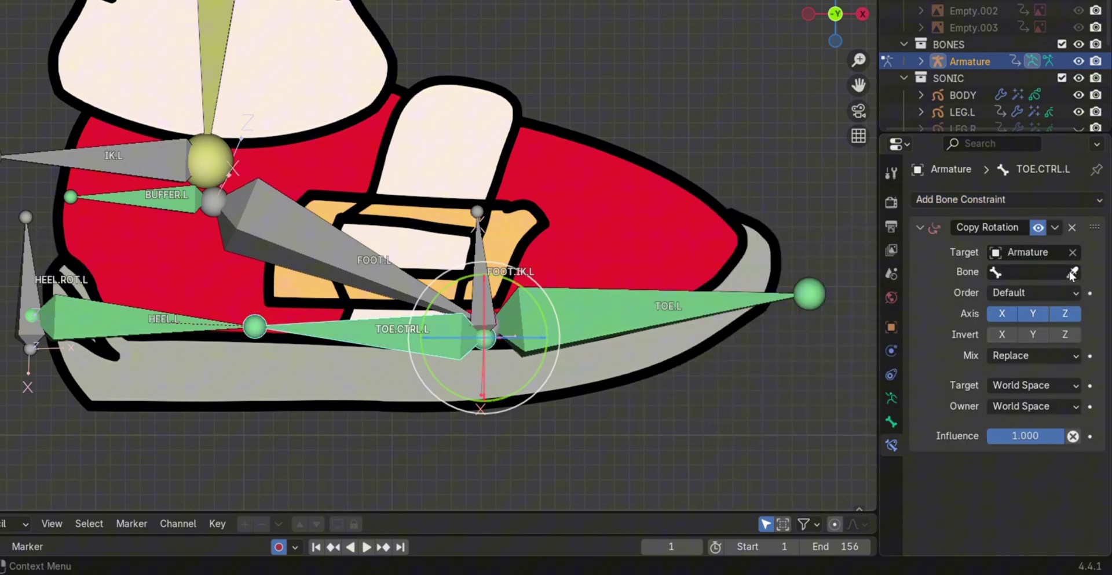
pyautogui.click(30, 267)
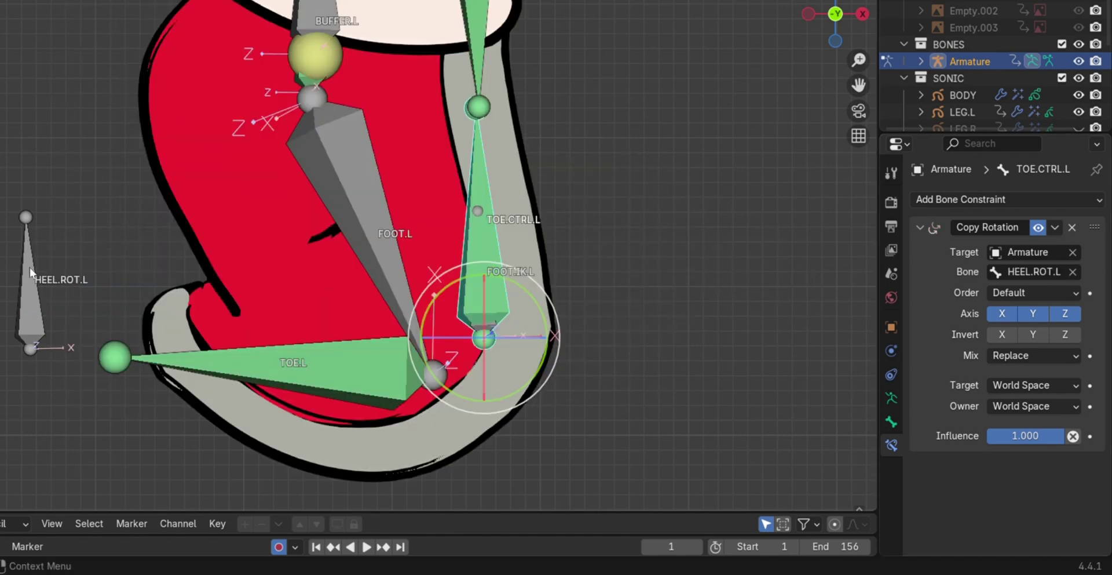
# Set both the target and owner of the TOE.CTRL.L Copy Rotation constraint to Local Space.
pyautogui.click(1045, 391)
pyautogui.click(999, 484)
pyautogui.click(1001, 406)
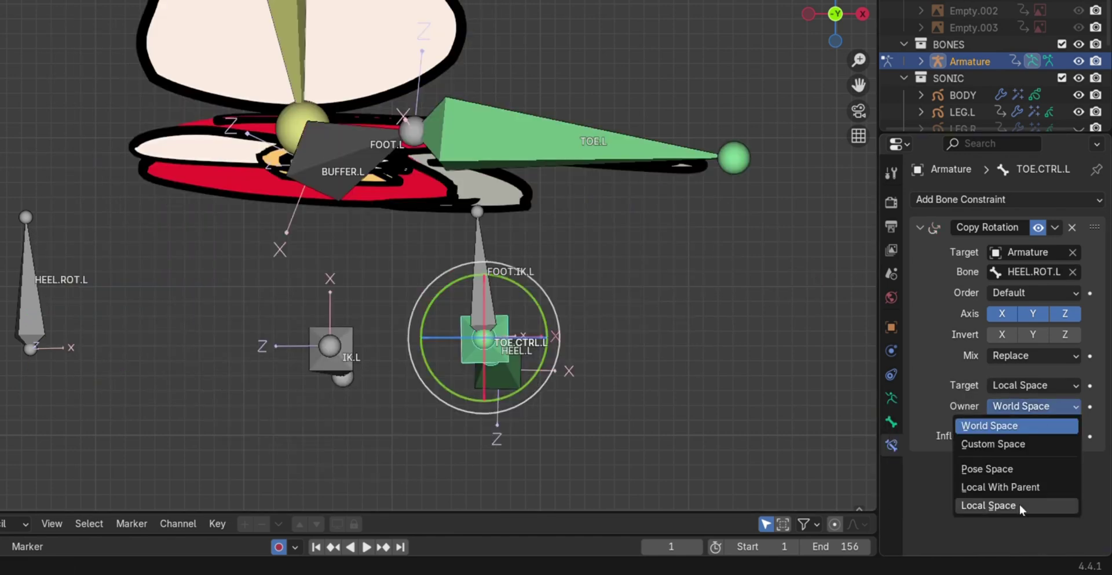
pyautogui.click(1019, 504)
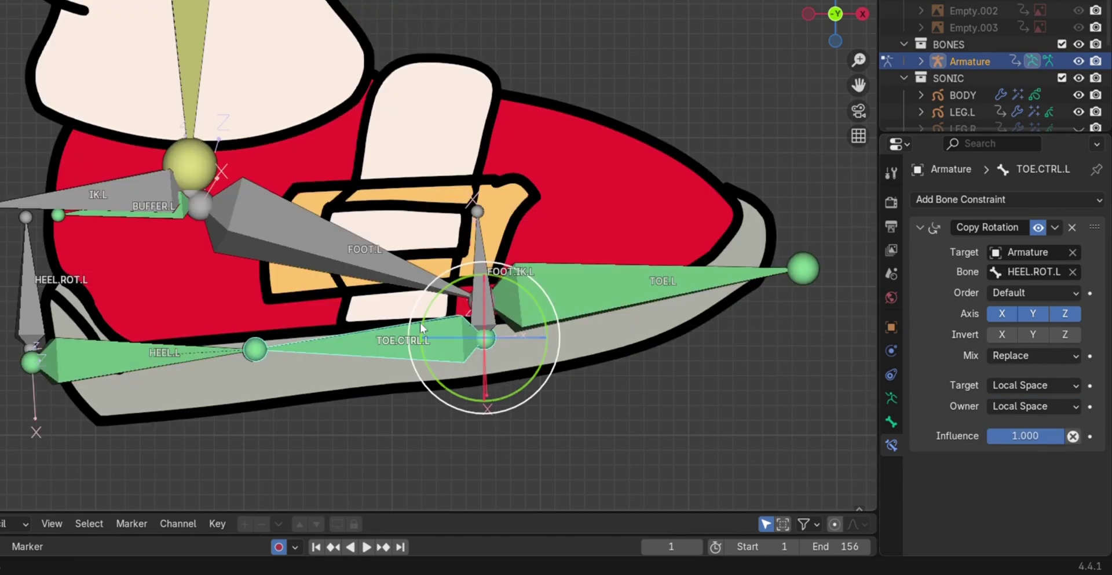
# Restrict the TOE.CTRL.L Copy Rotation to an inverted Z axis and test it by rotating HEEL.ROT.L.
pyautogui.click(1003, 313)
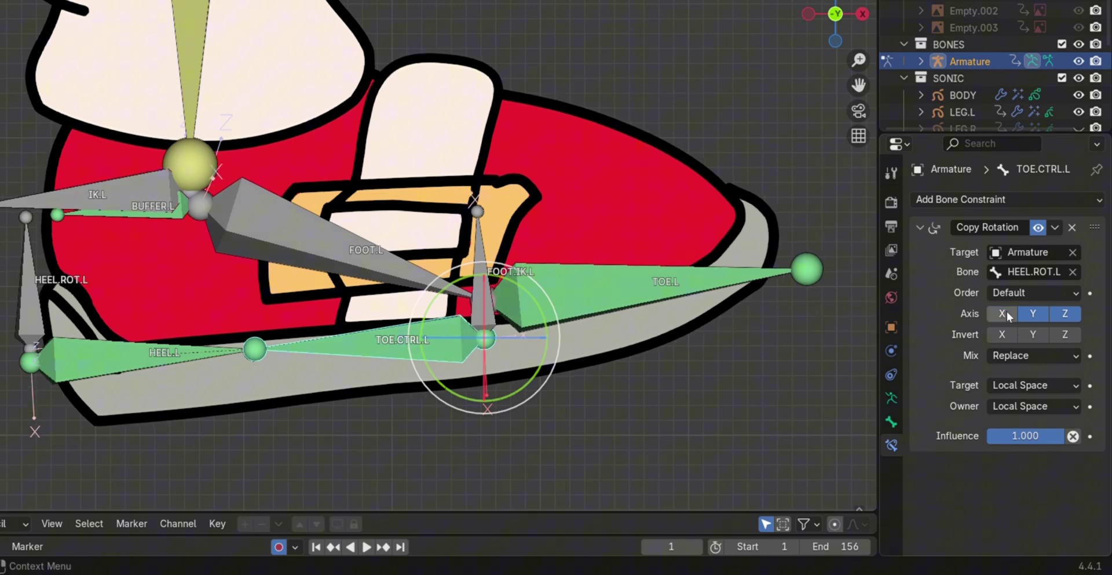
pyautogui.click(1032, 313)
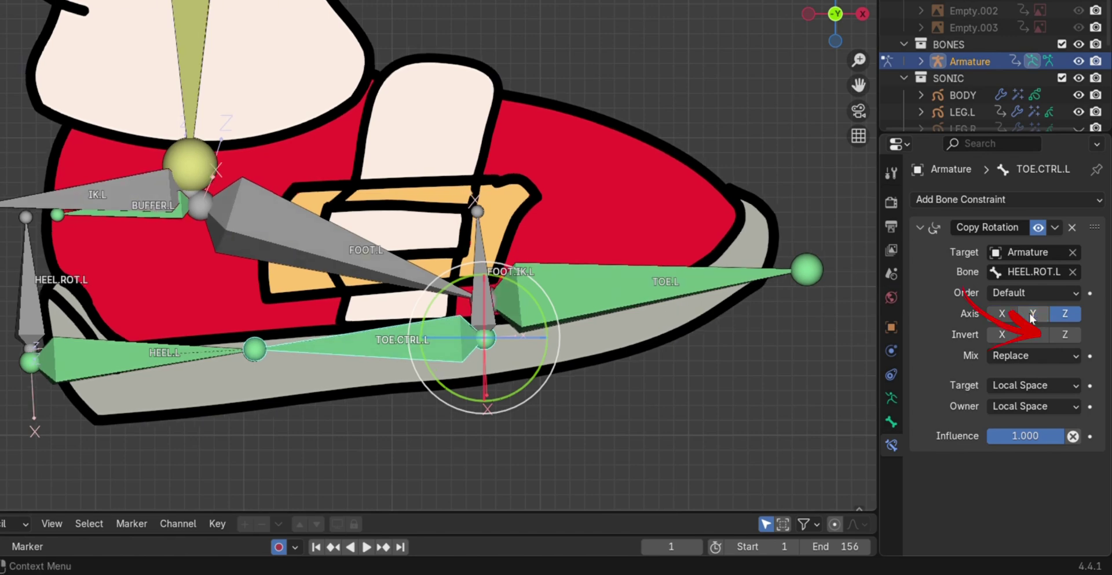
pyautogui.click(1066, 336)
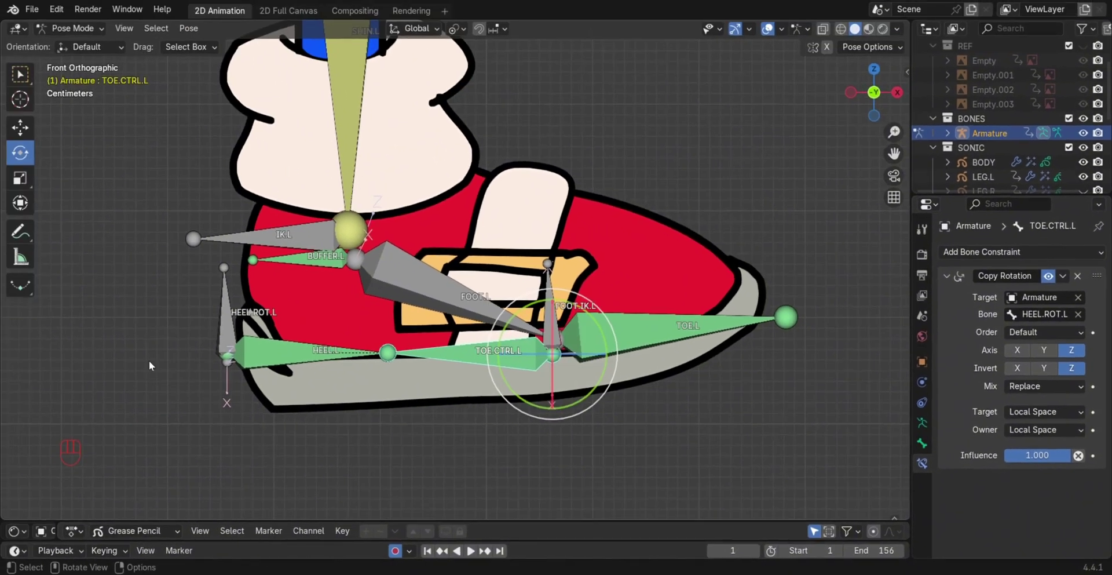
pyautogui.click(226, 316)
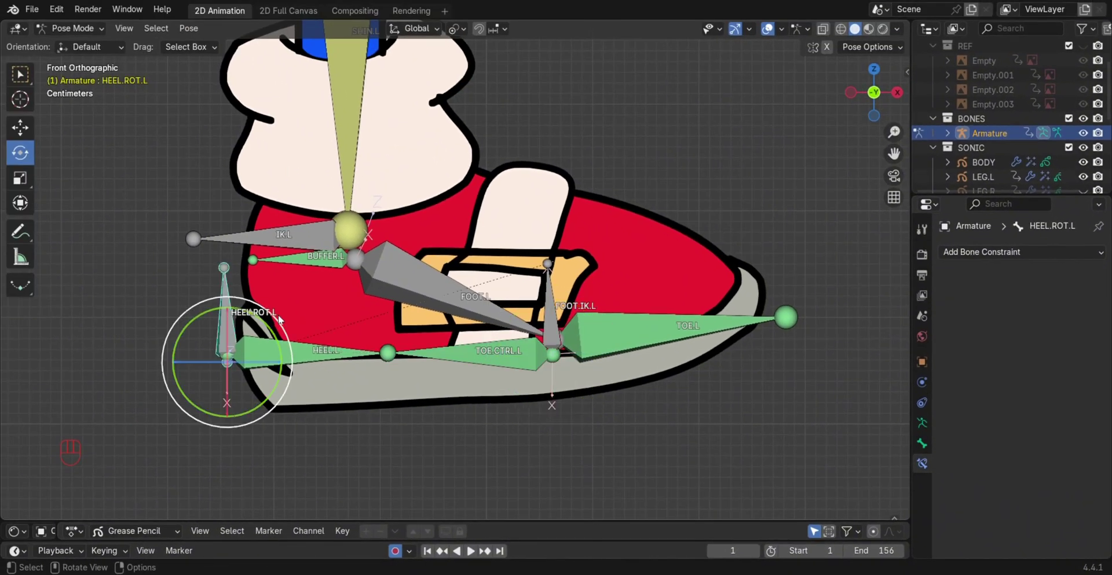
pyautogui.moveTo(273, 320)
pyautogui.mouseDown()
pyautogui.moveTo(309, 343)
pyautogui.moveTo(264, 311)
pyautogui.moveTo(287, 312)
pyautogui.moveTo(249, 297)
pyautogui.moveTo(280, 311)
pyautogui.mouseUp()
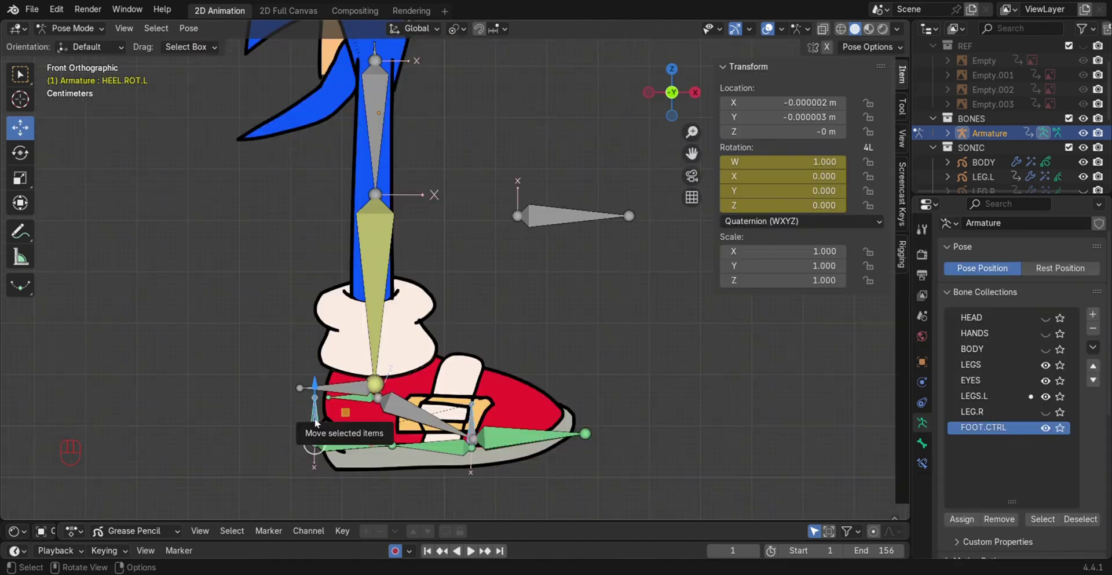
# Move the HEEL.ROT.L bone to the FOOT.CTRL bone collection and hide the LEGS.L collection.
pyautogui.press('m')
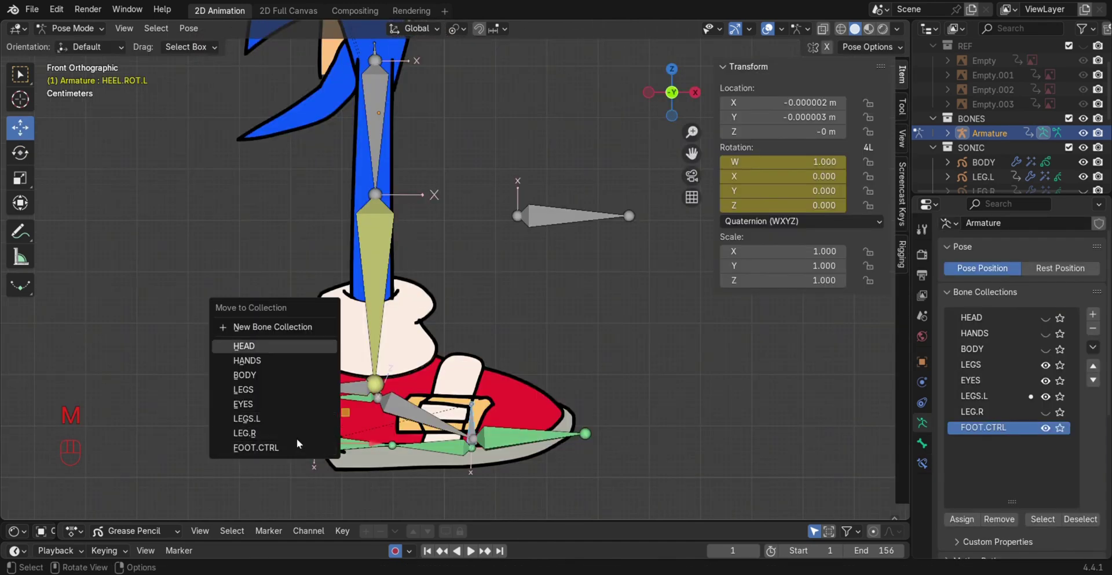
pyautogui.click(282, 448)
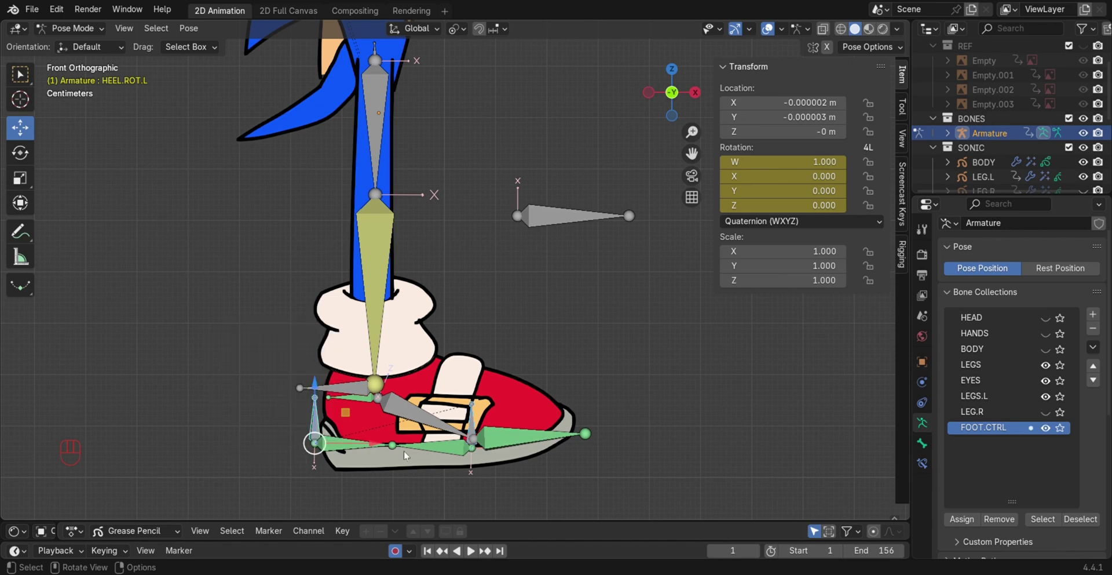
pyautogui.click(1046, 396)
pyautogui.click(472, 440)
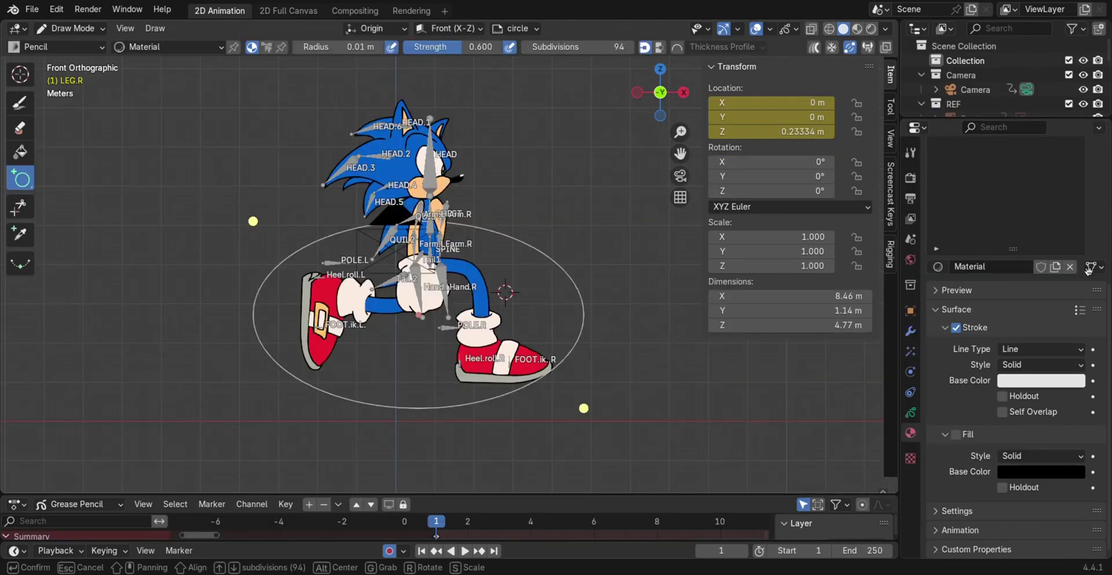
# Resize the ellipse around Sonic's legs to about 8.3 by 4.2 m, confirm it and return to Object Mode.
pyautogui.moveTo(584, 408); pyautogui.dragTo(602, 401)
pyautogui.moveTo(253, 221); pyautogui.dragTo(278, 239)
pyautogui.press('Return')
pyautogui.click(71, 29)
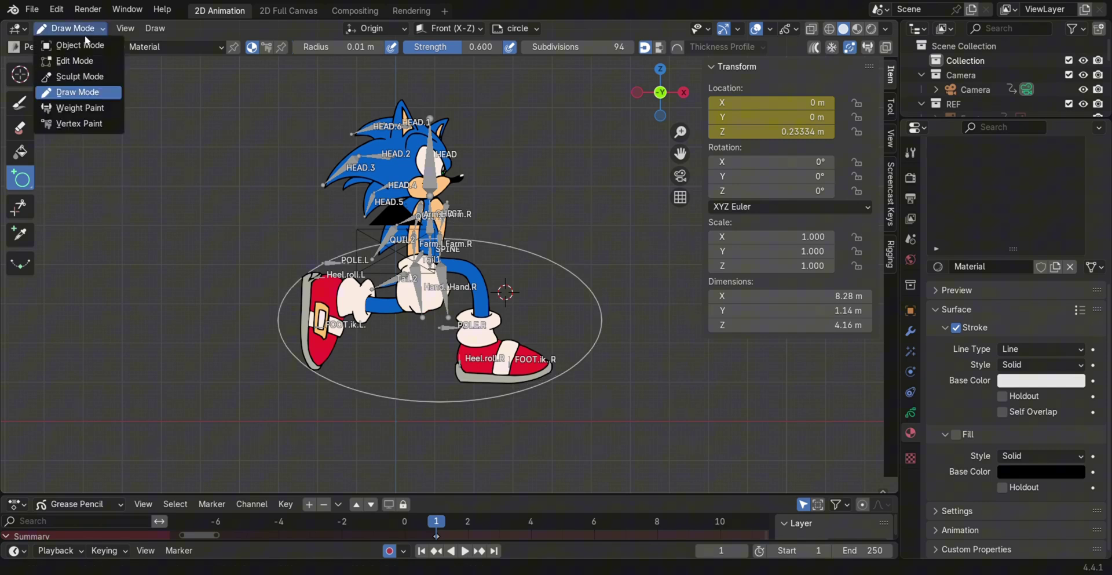
pyautogui.click(81, 45)
# Put the armature into Pose Mode and rotate the SPINE bone so Sonic's upper body leans forward.
pyautogui.click(429, 168)
pyautogui.hotkey('ctrl', 'Tab')
pyautogui.click(431, 252)
pyautogui.moveTo(493, 248); pyautogui.dragTo(540, 318)
# Select the CHEST bone and turn off the display of bone names in the viewport.
pyautogui.click(470, 225)
pyautogui.click(463, 231)
pyautogui.click(911, 371)
pyautogui.click(1002, 409)
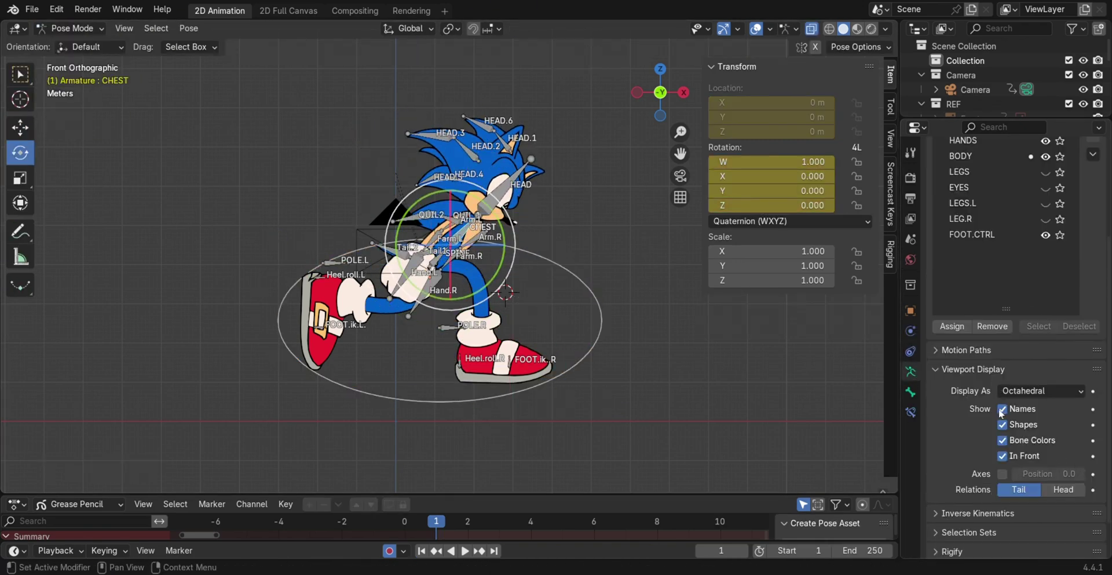
# Rotate the CHEST bone backward, then rotate the HEAD bone backward to raise Sonic's head.
pyautogui.moveTo(508, 219); pyautogui.dragTo(504, 213)
pyautogui.click(492, 184)
pyautogui.moveTo(530, 184); pyautogui.dragTo(521, 170)
# Hide the HANDS bone collection and rotate the CHEST bone further back to straighten the torso.
pyautogui.click(1046, 141)
pyautogui.click(460, 231)
pyautogui.moveTo(510, 222); pyautogui.dragTo(502, 207)
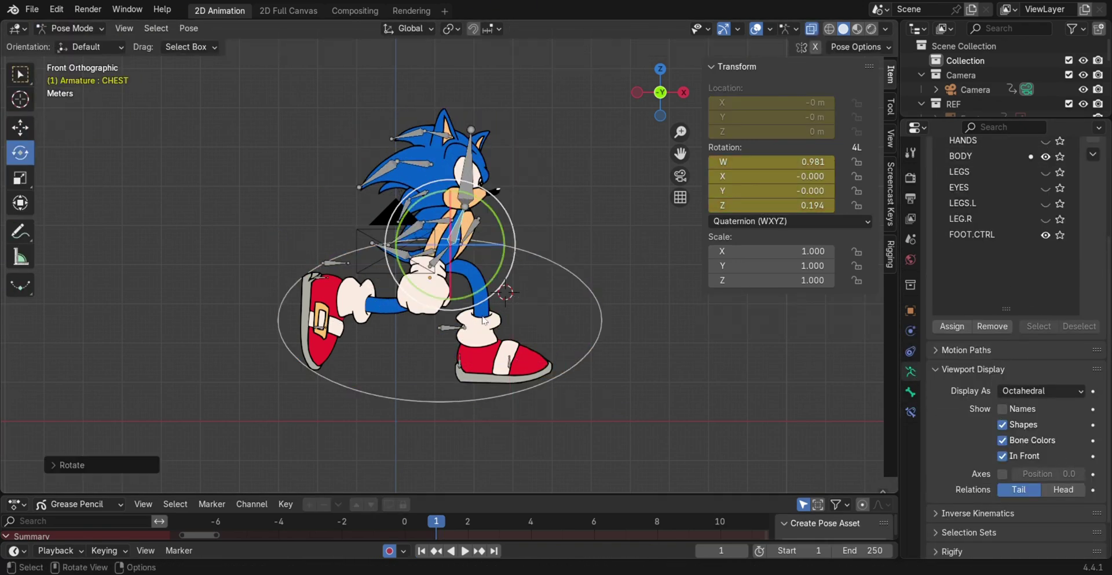
# Move and rotate the front foot's FOOT.ik.R control to reposition the leading leg in the run pose.
pyautogui.click(20, 127)
pyautogui.moveTo(515, 371); pyautogui.dragTo(542, 376)
pyautogui.click(21, 153)
pyautogui.moveTo(598, 364); pyautogui.dragTo(591, 331)
pyautogui.click(21, 128)
pyautogui.moveTo(538, 372); pyautogui.dragTo(505, 364)
# Move the rear foot's FOOT.ik.L control farther back and up, and rotate the shoe.
pyautogui.click(316, 328)
pyautogui.moveTo(311, 326); pyautogui.dragTo(293, 313)
pyautogui.click(20, 153)
pyautogui.moveTo(358, 289); pyautogui.dragTo(371, 299)
# Rotate the front shoe's FOOT.ik.R control again and shift it slightly back and up.
pyautogui.click(502, 364)
pyautogui.moveTo(570, 363); pyautogui.dragTo(565, 391)
pyautogui.click(21, 127)
pyautogui.moveTo(505, 371); pyautogui.dragTo(496, 367)
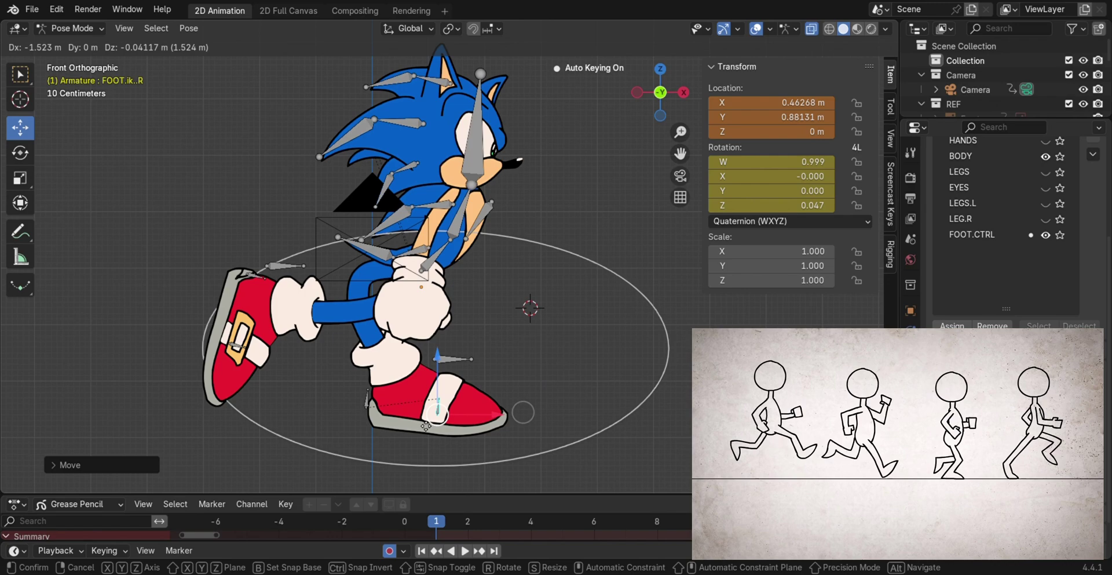
# Try a rotation of the upper body, undo it, and slightly rotate the HEAD bone.
pyautogui.click(19, 153)
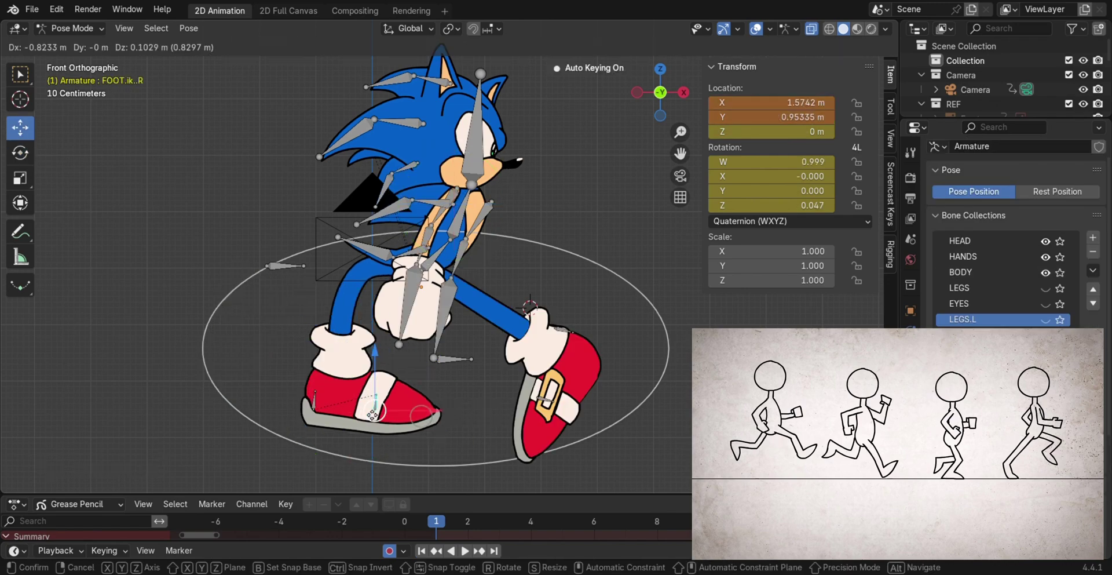
pyautogui.moveTo(521, 179); pyautogui.dragTo(514, 252)
pyautogui.hotkey('ctrl', 'z')
pyautogui.click(475, 145)
pyautogui.moveTo(526, 156); pyautogui.dragTo(525, 159)
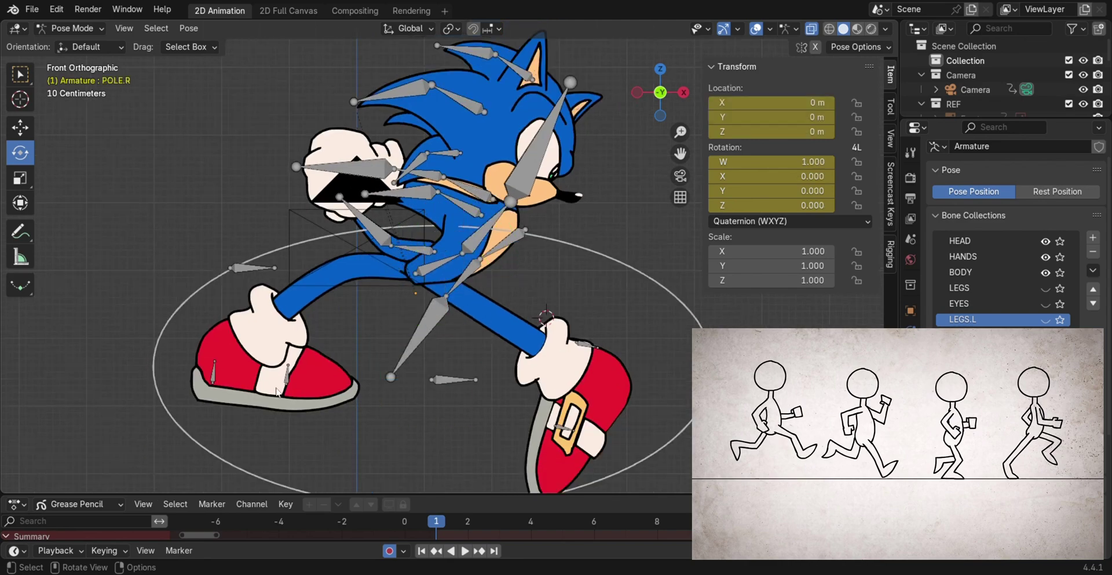
# Reposition the FOOT.ik.R control on the rear shoe and rotate the front shoe's FOOT.ik.L control.
pyautogui.click(287, 378)
pyautogui.press('g')
pyautogui.click(454, 380)
pyautogui.click(564, 428)
pyautogui.press('r')
pyautogui.press('g')
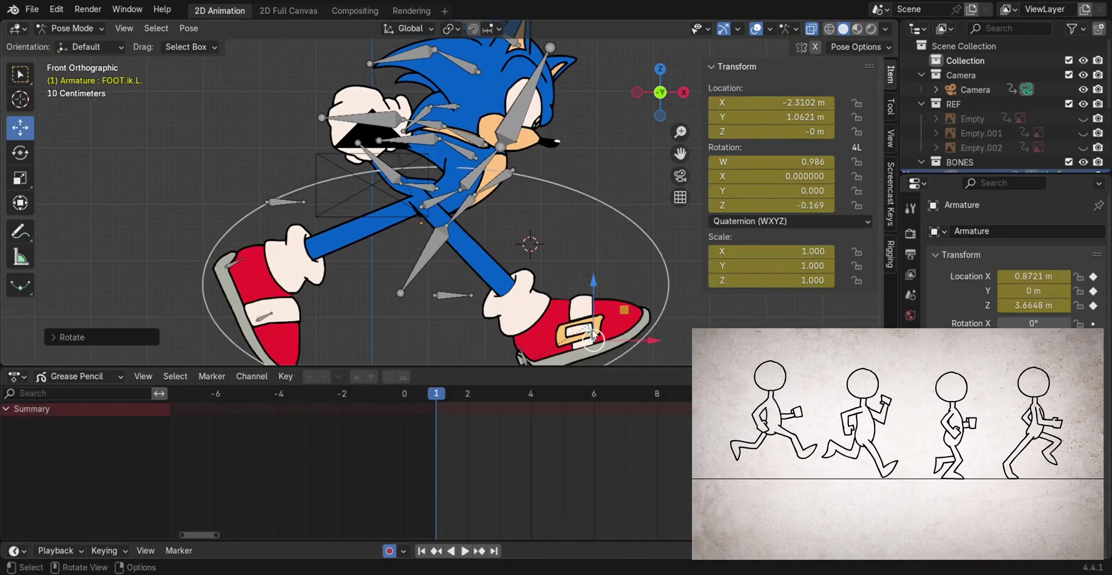
# Pull the front foot's FOOT.ik.L control back under Sonic's body and rotate its toe downward.
pyautogui.press('g')
pyautogui.moveTo(578, 362); pyautogui.dragTo(494, 338)
pyautogui.scroll(-2, 494, 337)
pyautogui.click(20, 153)
pyautogui.moveTo(526, 261); pyautogui.dragTo(554, 296)
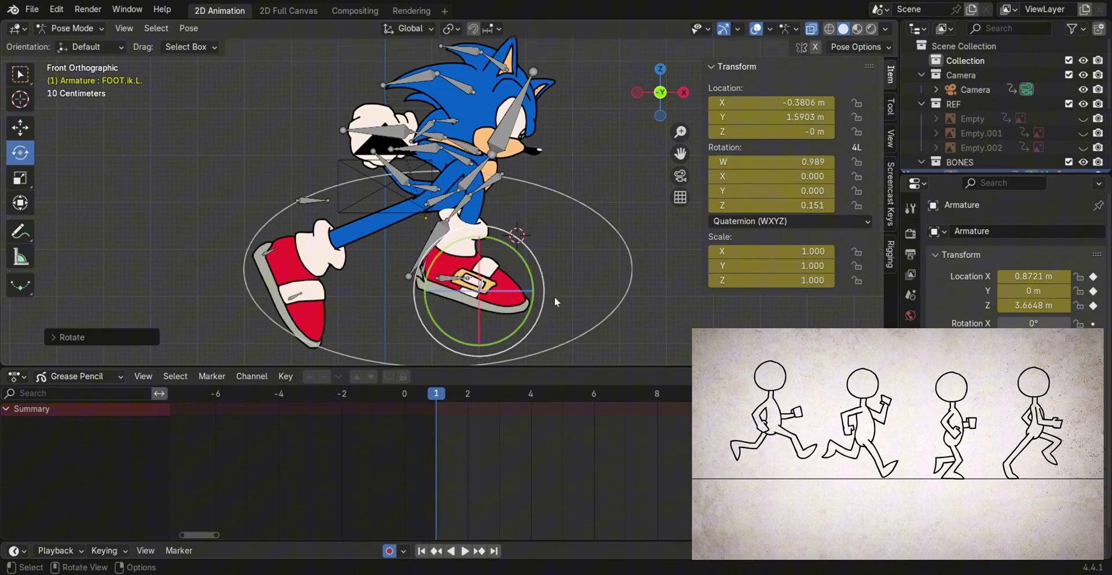
# Shift the FOOT.ik.L control farther back and down and rotate the shoe to refine the bent front leg.
pyautogui.click(25, 129)
pyautogui.moveTo(480, 290); pyautogui.dragTo(440, 327)
pyautogui.click(20, 153)
pyautogui.click(20, 128)
pyautogui.moveTo(453, 322); pyautogui.dragTo(457, 315)
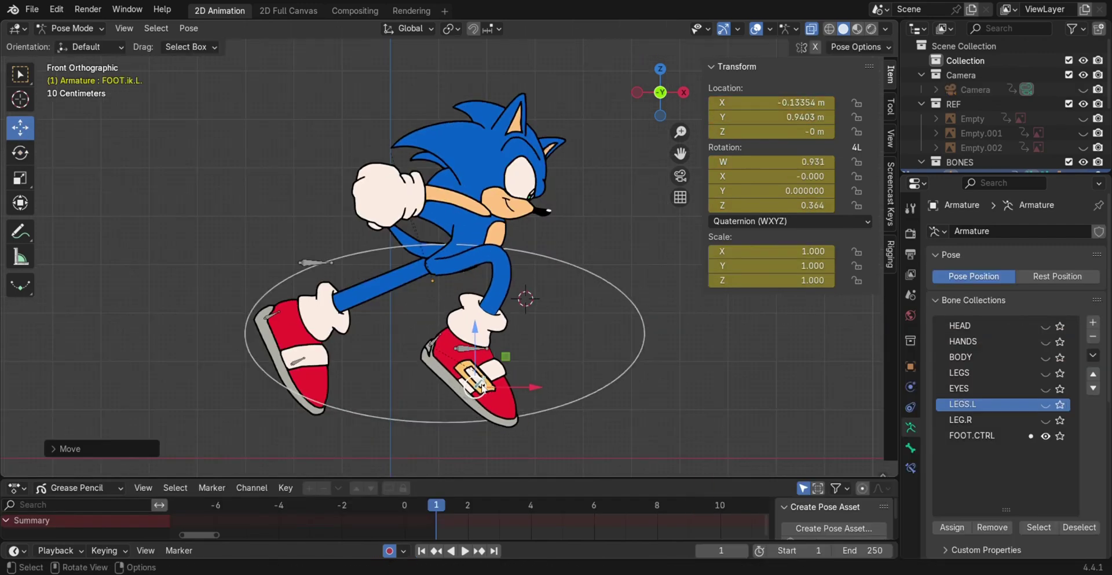
pyautogui.press('g')
pyautogui.click(479, 302)
pyautogui.click(20, 152)
pyautogui.moveTo(481, 432); pyautogui.dragTo(489, 423)
pyautogui.press('g')
# Select the rear foot's FOOT.ik.R control and rotate the shoe for the trailing leg.
pyautogui.click(350, 300)
pyautogui.click(315, 263)
pyautogui.click(20, 127)
pyautogui.click(297, 361)
pyautogui.click(20, 153)
pyautogui.click(262, 305)
pyautogui.click(20, 128)
pyautogui.click(20, 153)
pyautogui.click(26, 130)
pyautogui.click(21, 152)
pyautogui.moveTo(320, 402); pyautogui.dragTo(341, 384)
# Adjust the rear foot's heel and IK controls with further moves and rotations to refine the trailing leg.
pyautogui.click(254, 313)
pyautogui.moveTo(299, 348); pyautogui.dragTo(311, 355)
pyautogui.moveTo(296, 353); pyautogui.dragTo(314, 412)
pyautogui.press('g')
pyautogui.rightClick(310, 406)
pyautogui.click(284, 348)
pyautogui.press('g')
pyautogui.click(243, 351)
pyautogui.click(211, 318)
pyautogui.moveTo(267, 332); pyautogui.dragTo(275, 328)
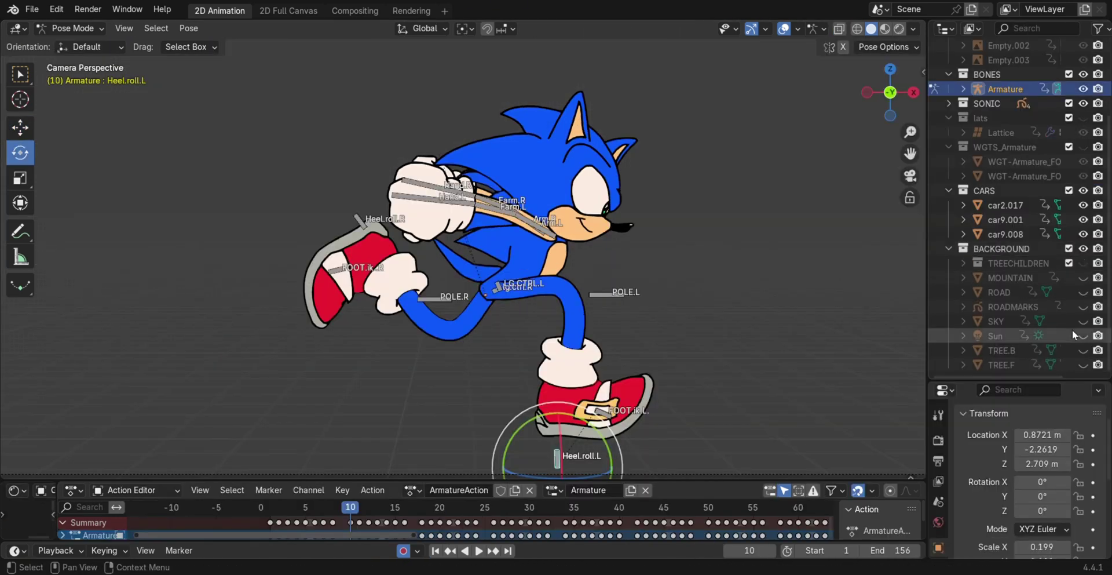
# Unhide the ROADMARKS, ROAD, MOUNTAIN and SKY objects in the BACKGROUND collection.
pyautogui.click(1081, 307)
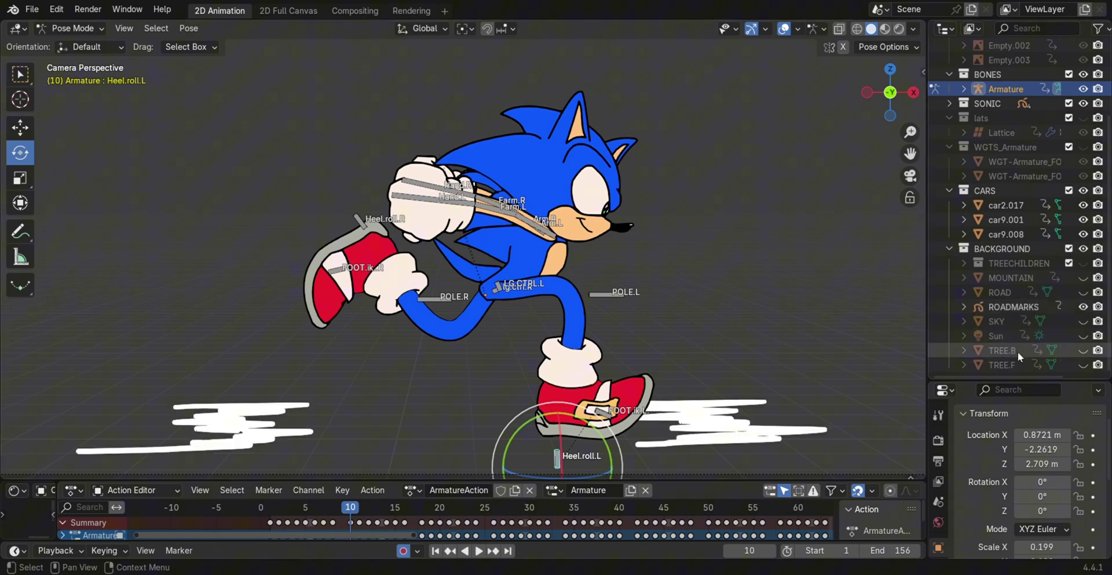
pyautogui.click(1084, 292)
pyautogui.click(1084, 278)
pyautogui.click(1083, 320)
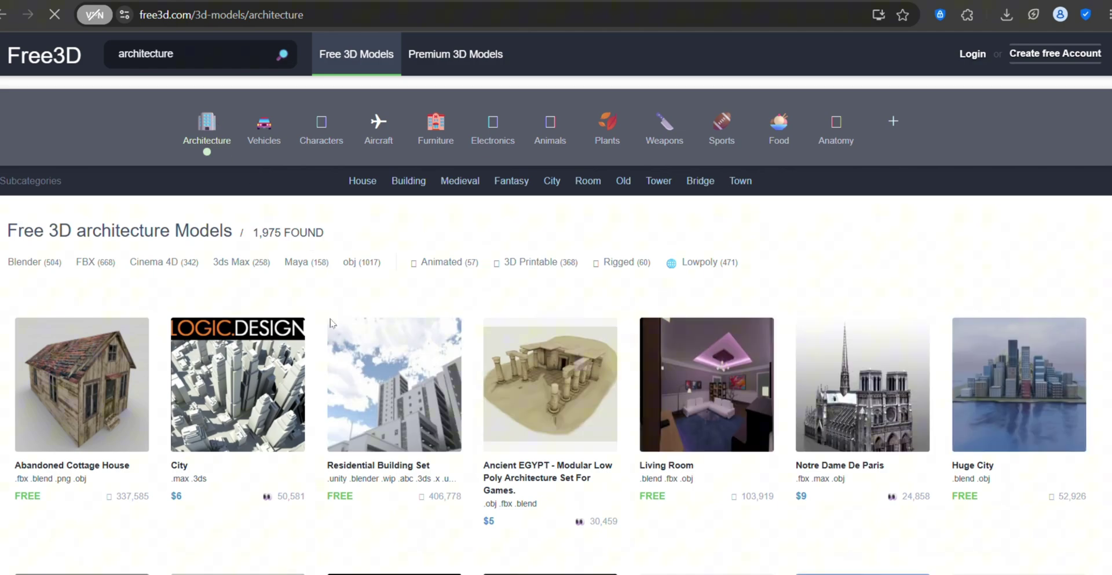
# Browse the free architecture models on the Free3D website.
pyautogui.scroll(-7, 355, 389)
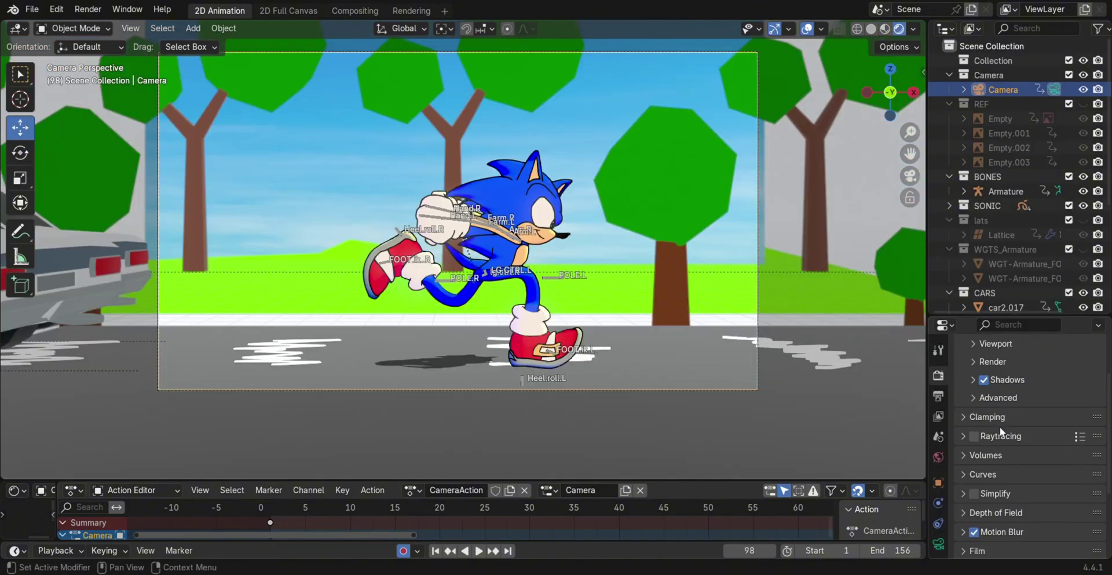
# Play back the animation and toggle Motion Blur in the render settings.
pyautogui.scroll(-4, 1000, 427)
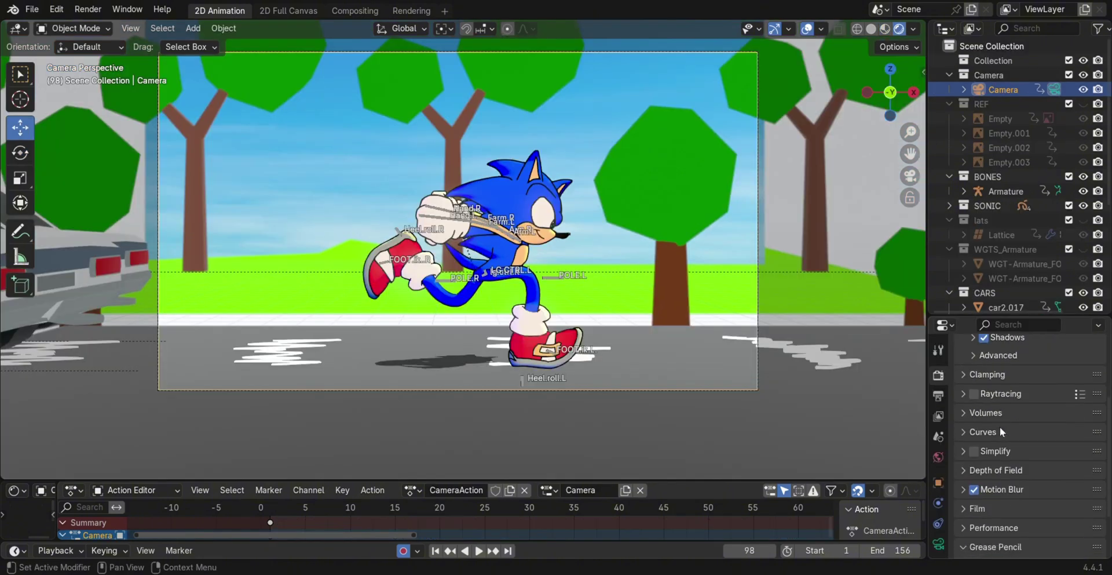
pyautogui.scroll(-1, 1000, 426)
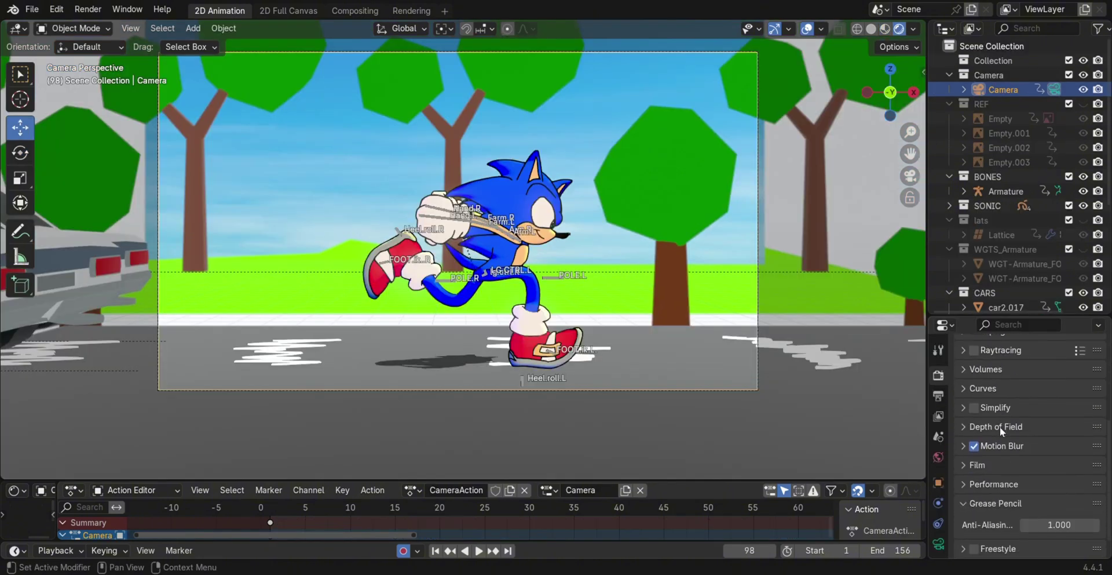
pyautogui.click(959, 446)
pyautogui.click(959, 447)
pyautogui.click(479, 550)
pyautogui.click(974, 446)
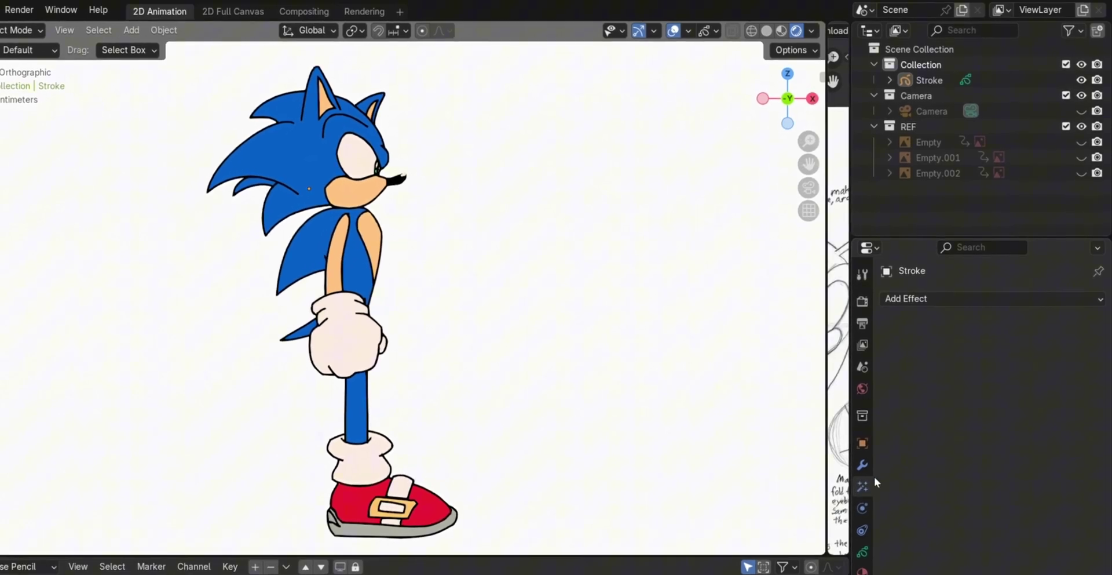
# Add a Rim effect to the Stroke object and adjust its offset to widen the light edge.
pyautogui.click(920, 308)
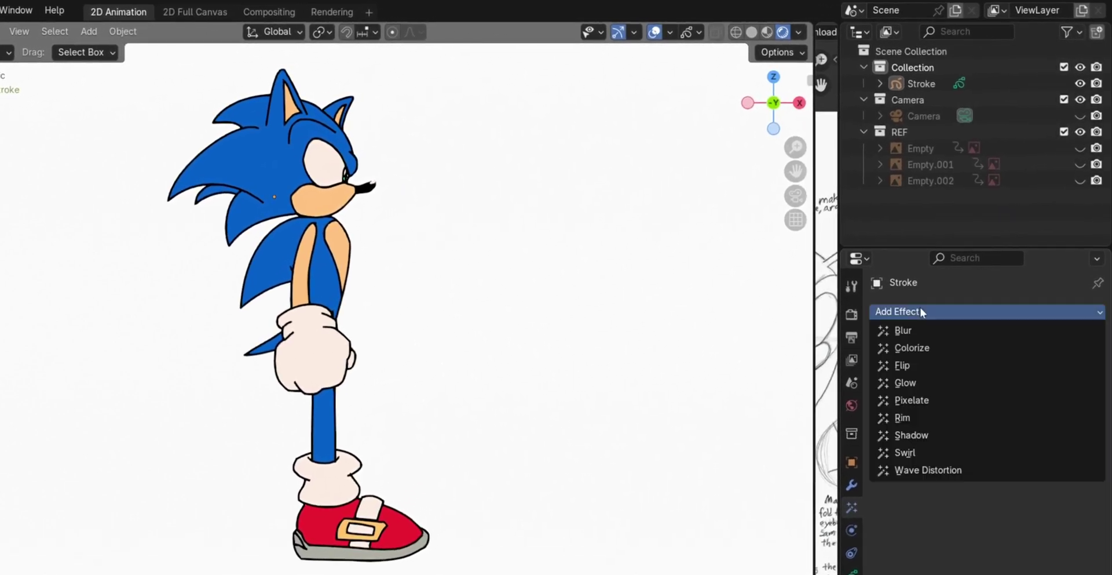
pyautogui.click(927, 414)
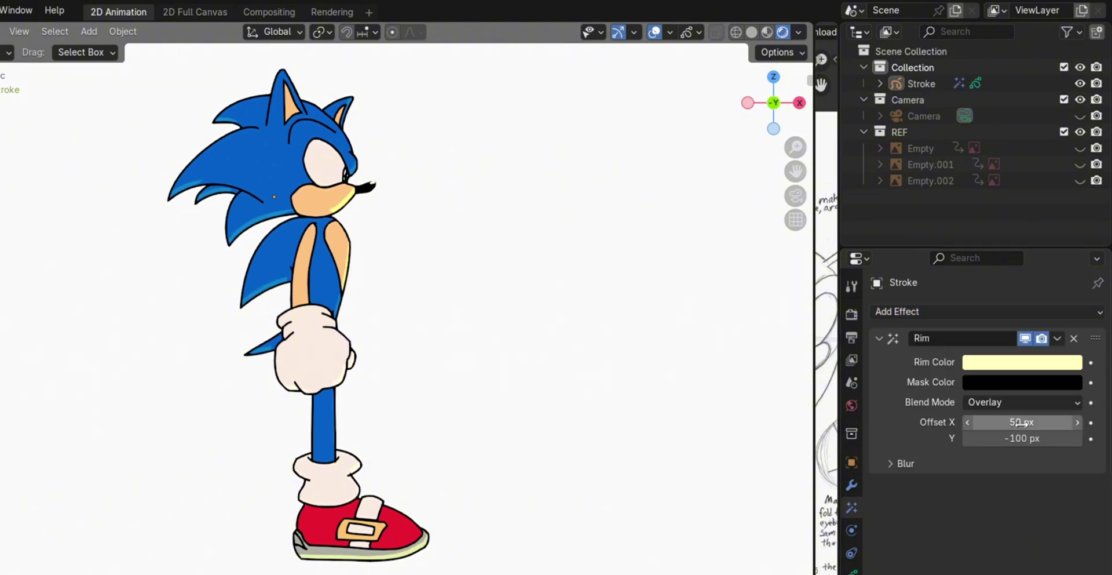
pyautogui.moveTo(1021, 424); pyautogui.dragTo(1037, 424)
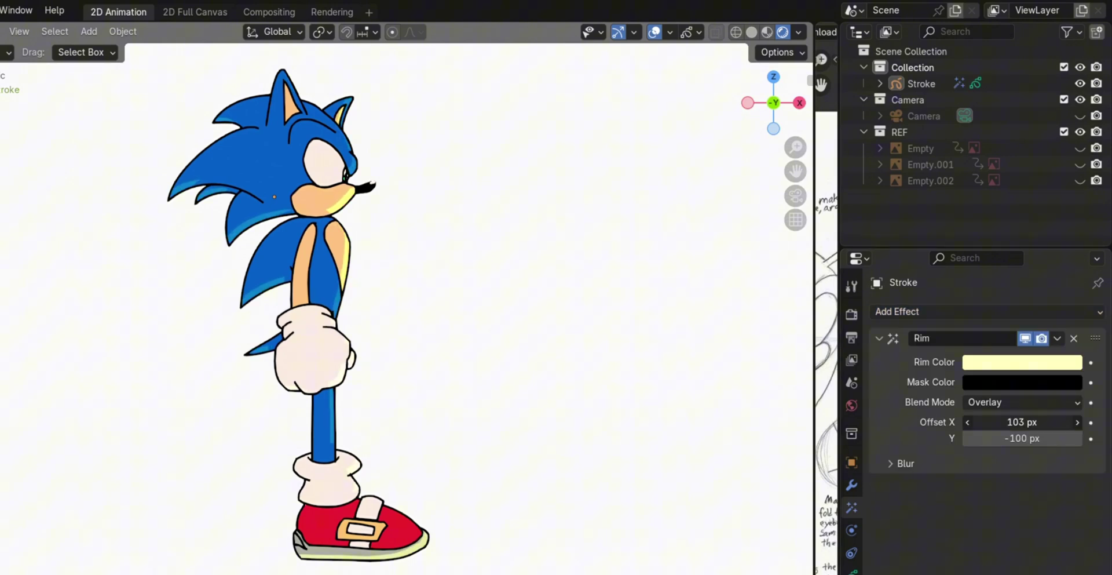
pyautogui.moveTo(1022, 422)
pyautogui.mouseDown()
pyautogui.moveTo(1031, 438)
pyautogui.moveTo(1082, 438)
pyautogui.moveTo(1020, 438)
pyautogui.mouseUp()
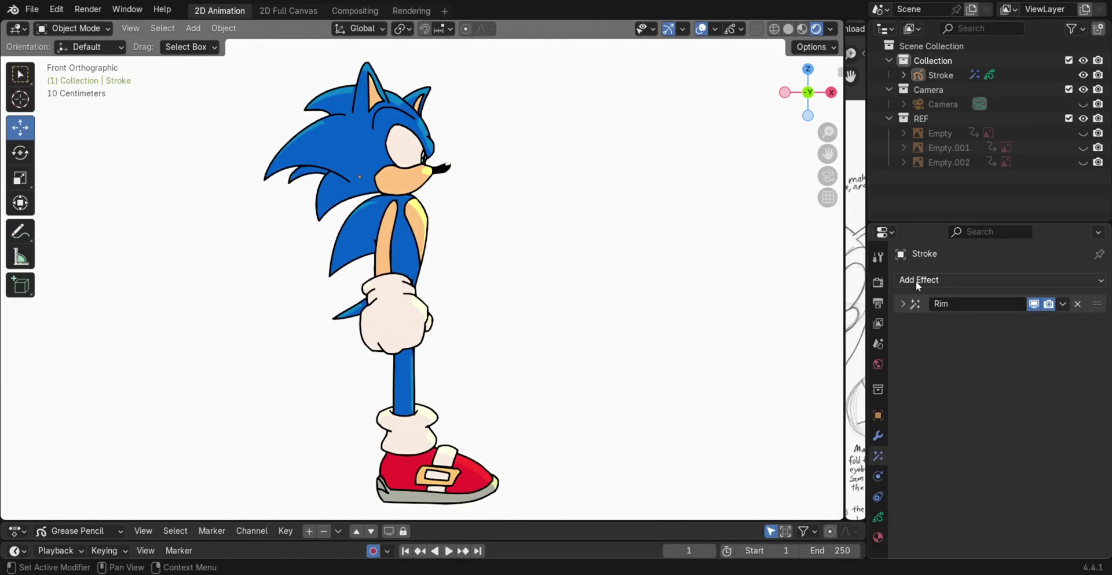
# Add a second Rim effect with a Y offset of -102 px, Overlay blending and a blue rim color.
pyautogui.click(893, 312)
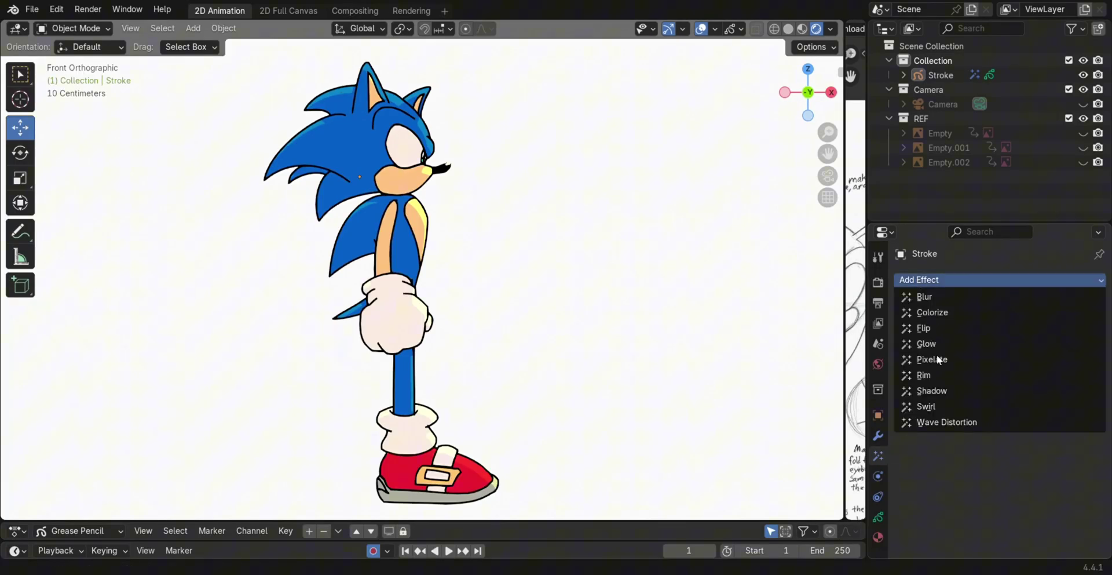
pyautogui.click(926, 373)
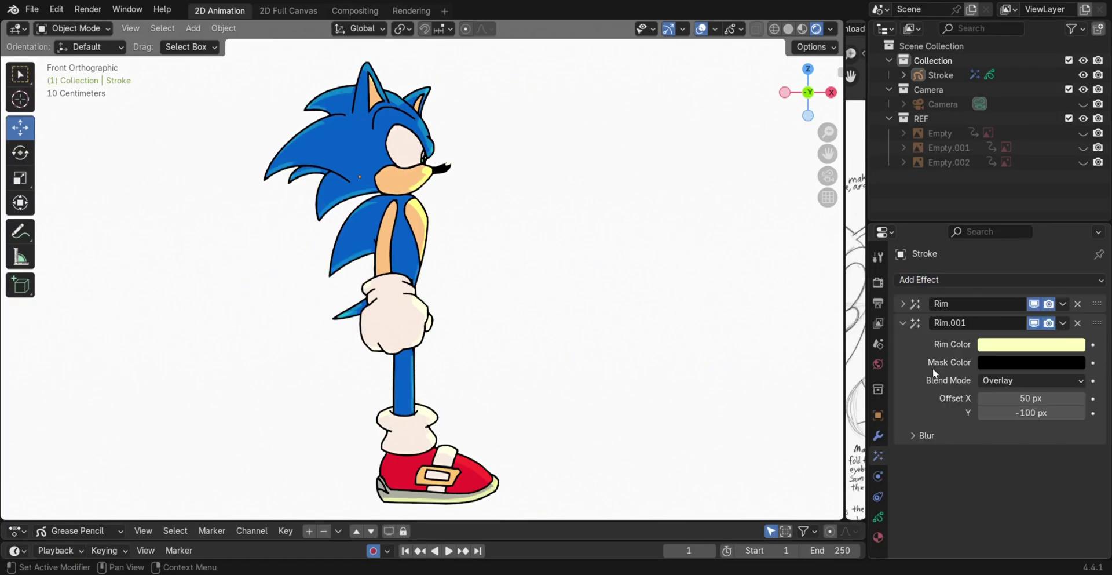
pyautogui.click(1033, 346)
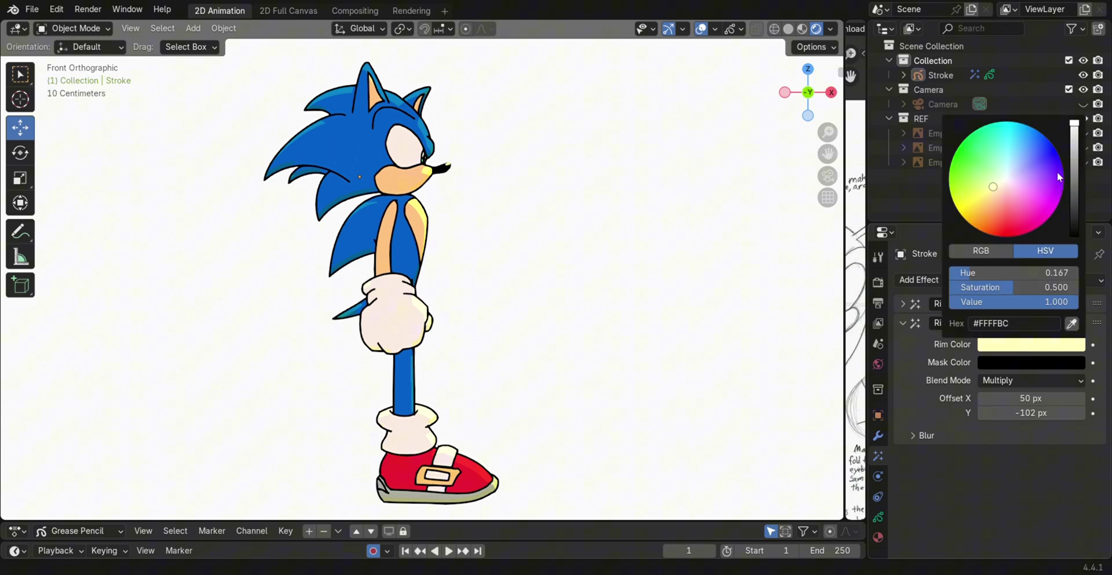
pyautogui.click(1035, 161)
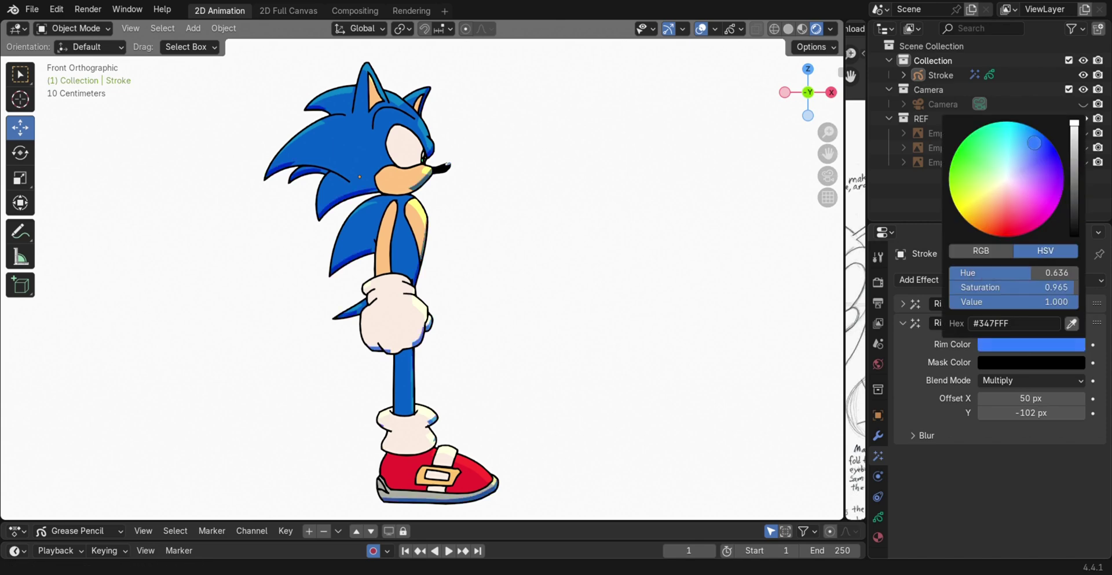
pyautogui.moveTo(1035, 135); pyautogui.dragTo(1036, 132)
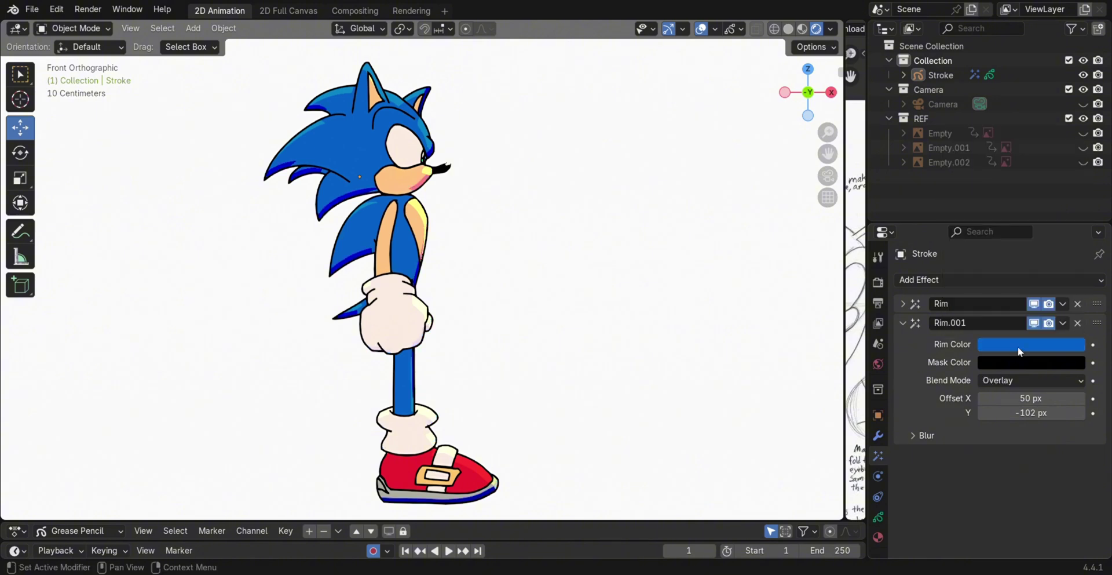
pyautogui.click(903, 323)
# Add a Glow effect in Luminance mode with the threshold at 0.717 and the opacity at about 0.415.
pyautogui.click(921, 279)
pyautogui.click(922, 361)
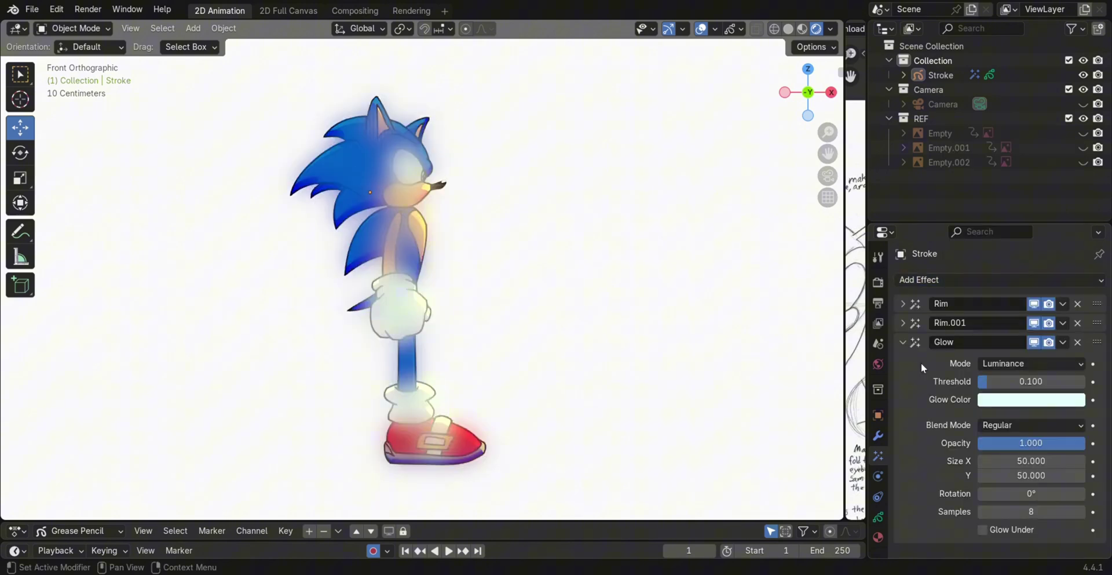
pyautogui.moveTo(1013, 382); pyautogui.dragTo(1053, 383)
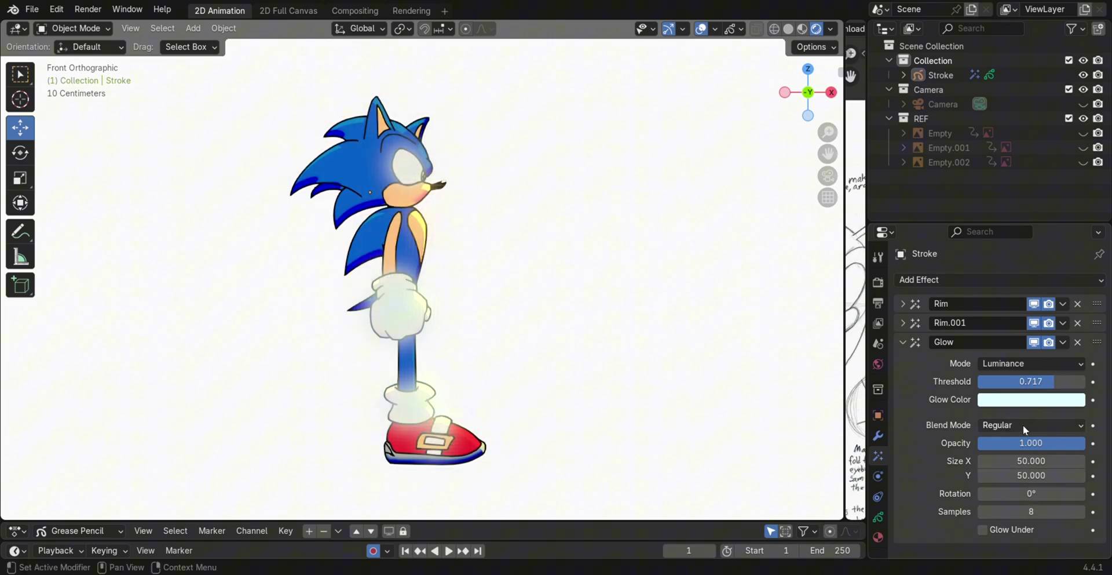
pyautogui.moveTo(1019, 442); pyautogui.dragTo(989, 442)
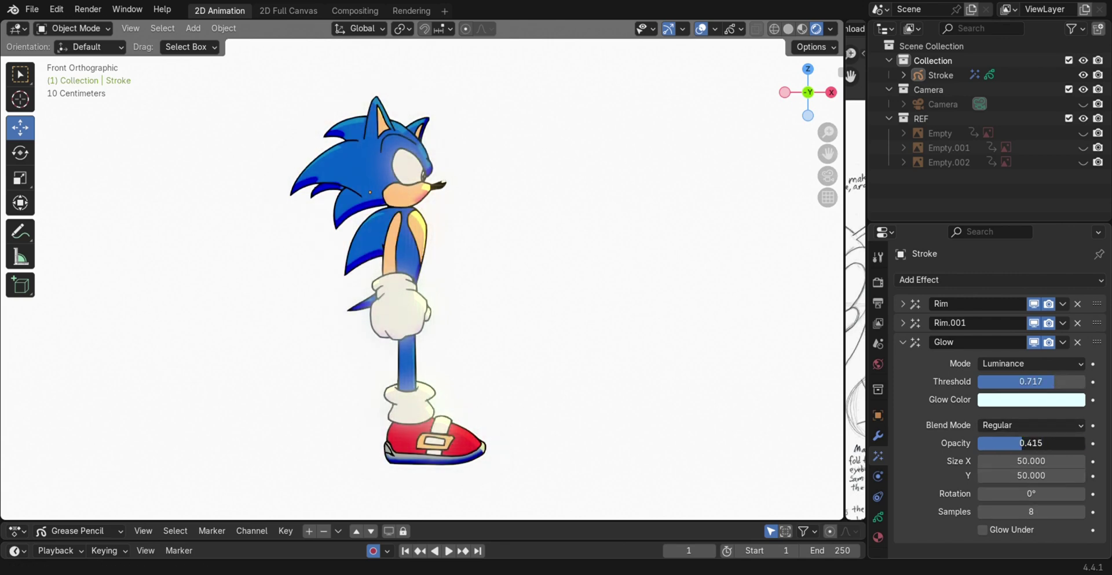